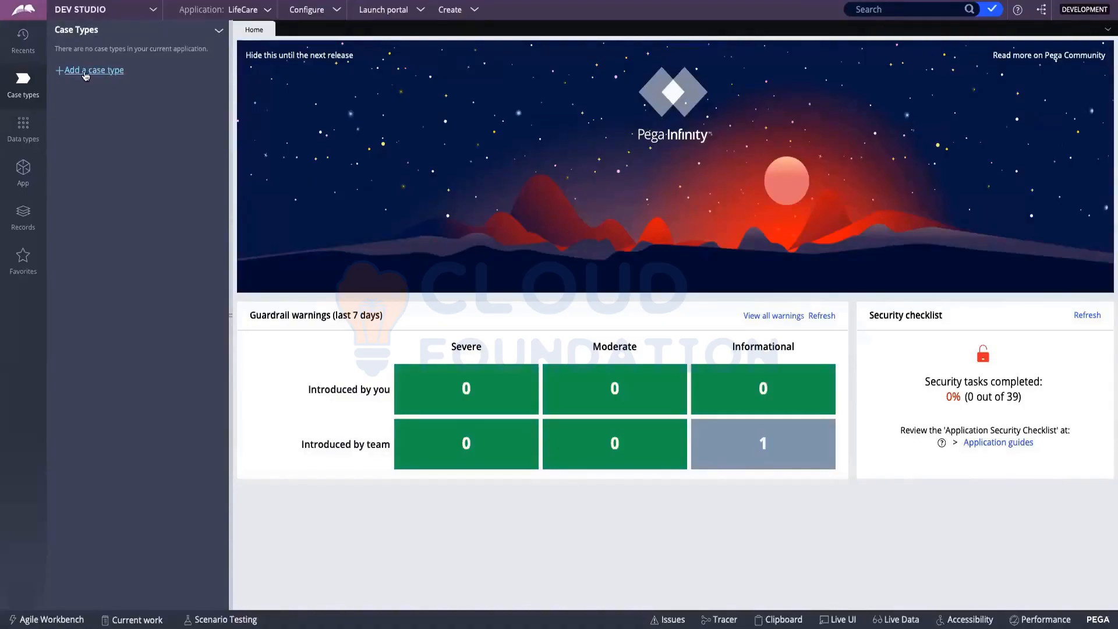
- Add a new case type named Insurance to the LifeCare application
left_click(85, 75)
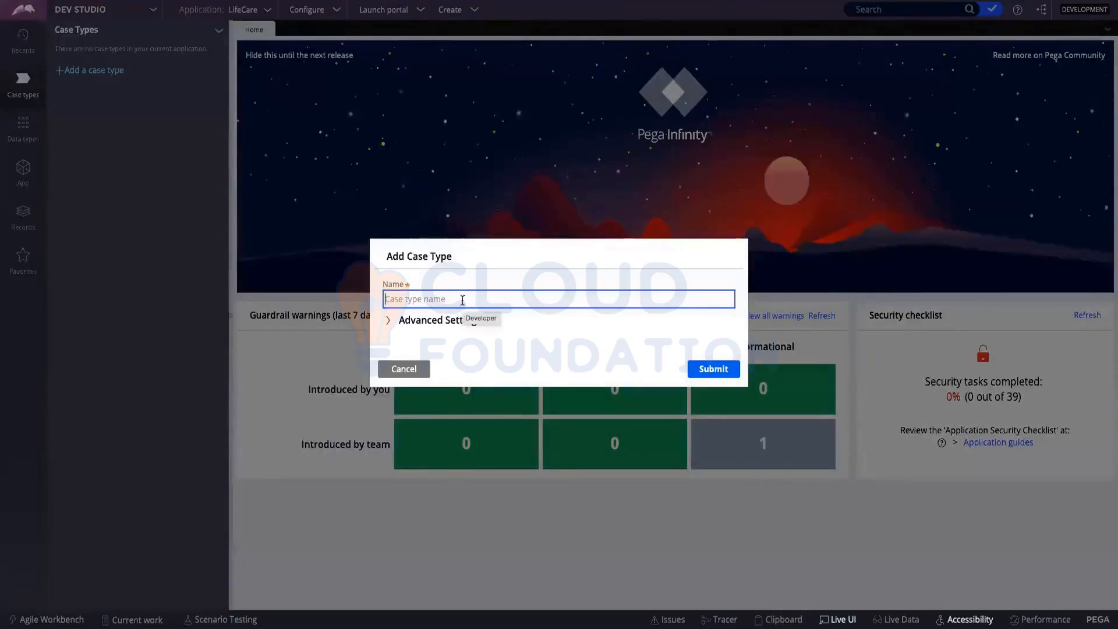
type("Insurance")
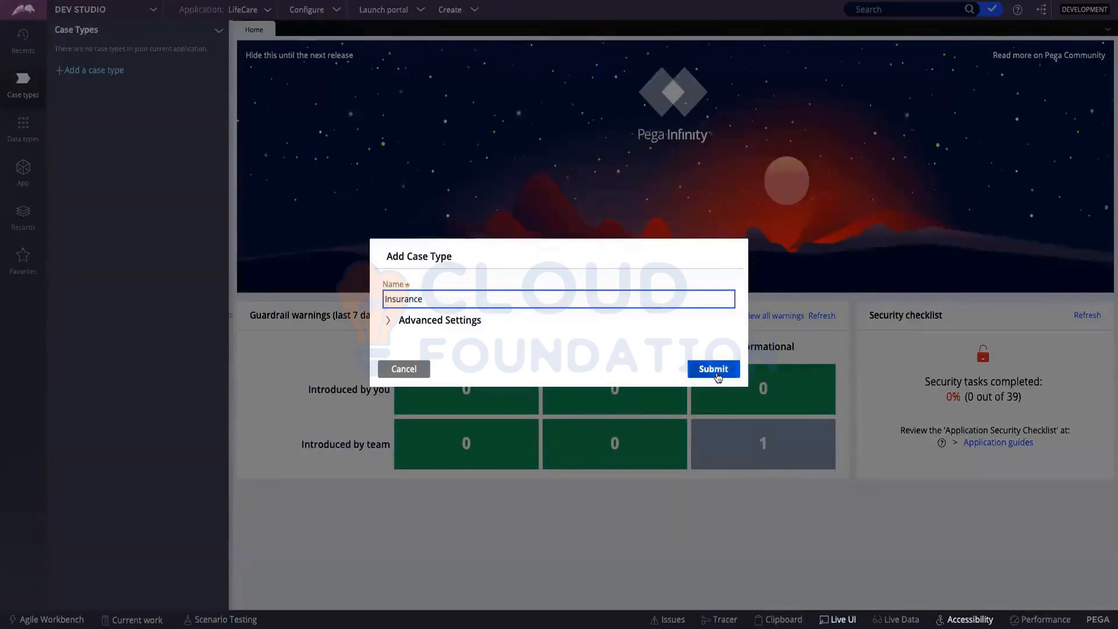
left_click(554, 372)
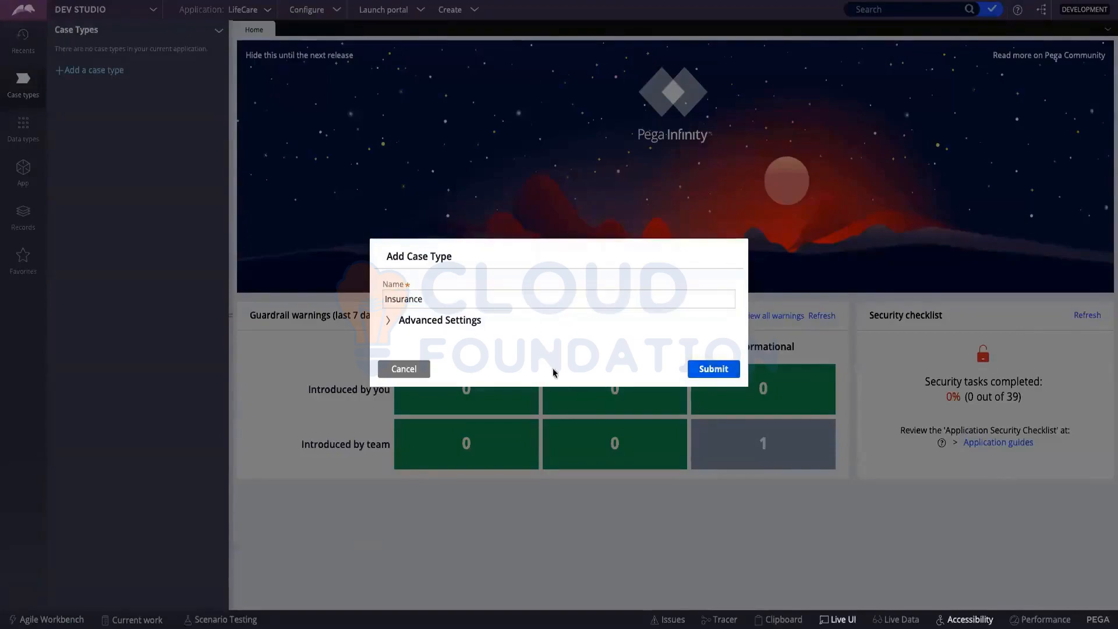
left_click(402, 369)
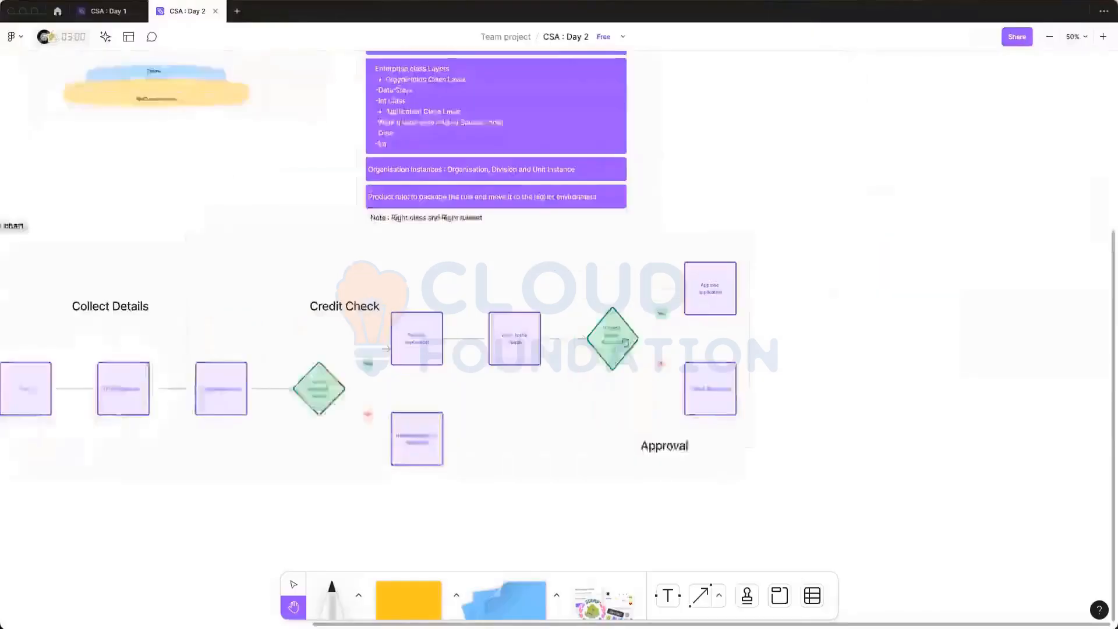
- Switch to the CSA : Day 2 whiteboard and examine the flow chart and case management notes for the planned stages
scroll(617, 349, "right", 2)
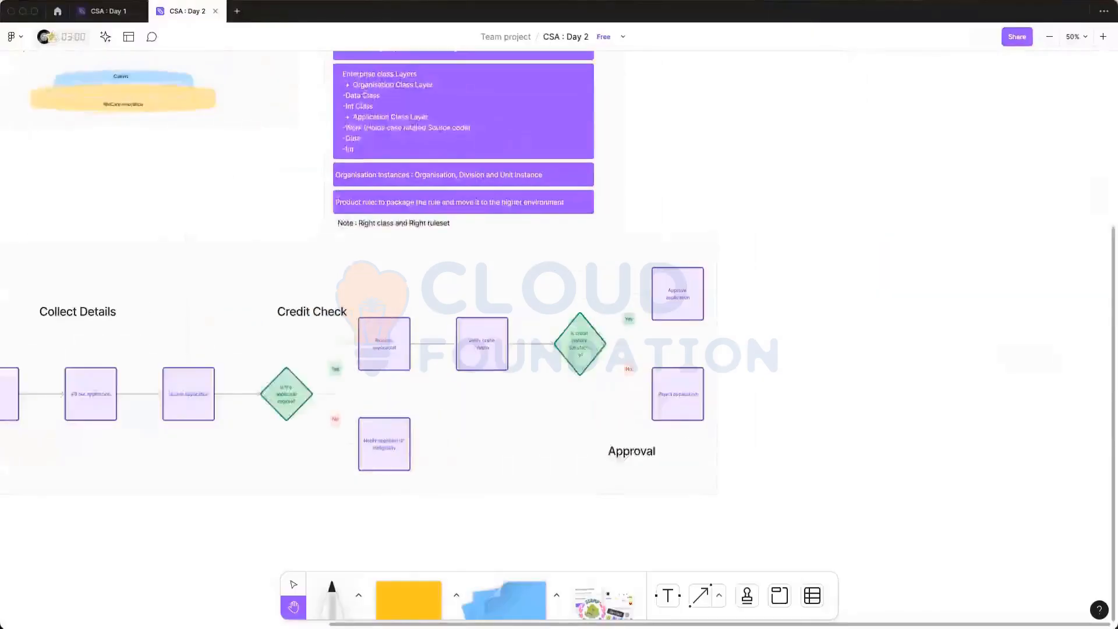
scroll(726, 434, "up", 5)
scroll(592, 122, "up", 3)
scroll(559, 375, "left", 1)
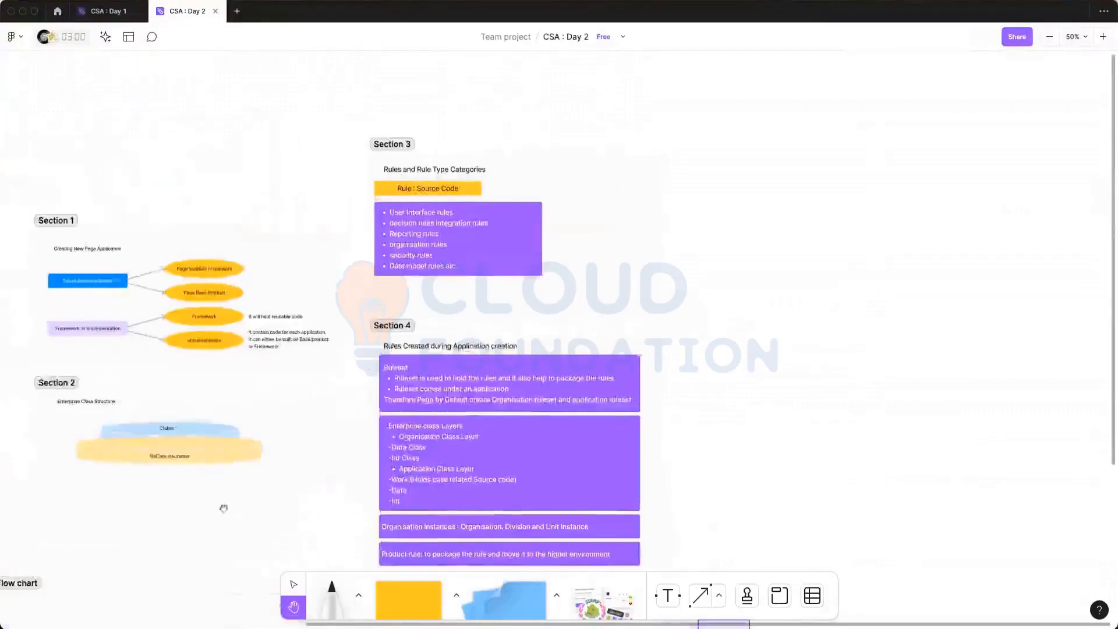
scroll(463, 449, "left", 10)
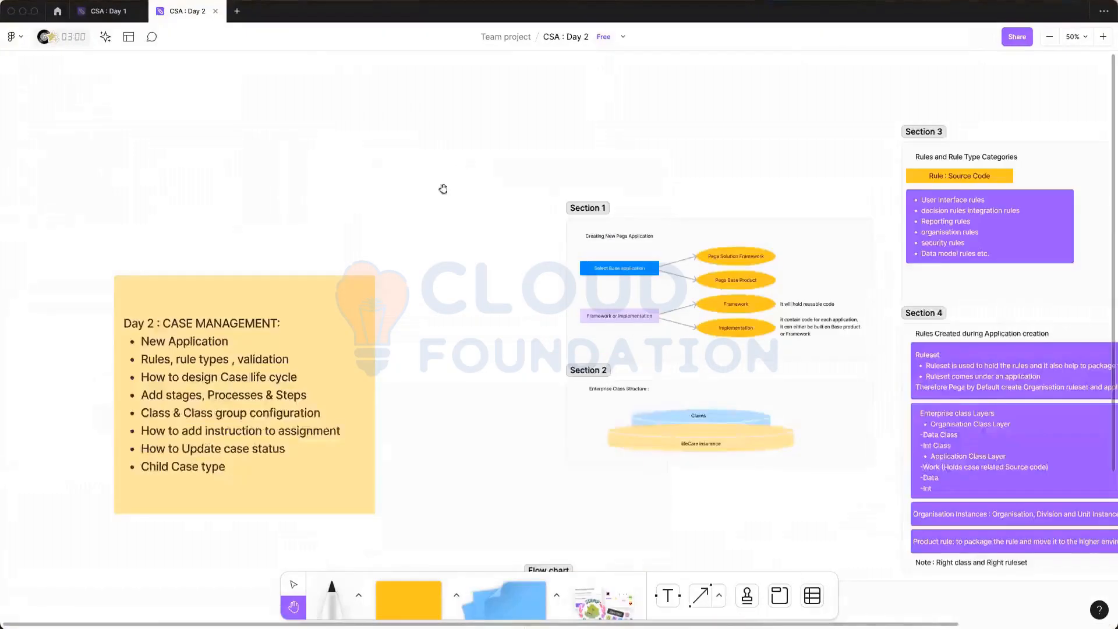
scroll(443, 189, "down", 12)
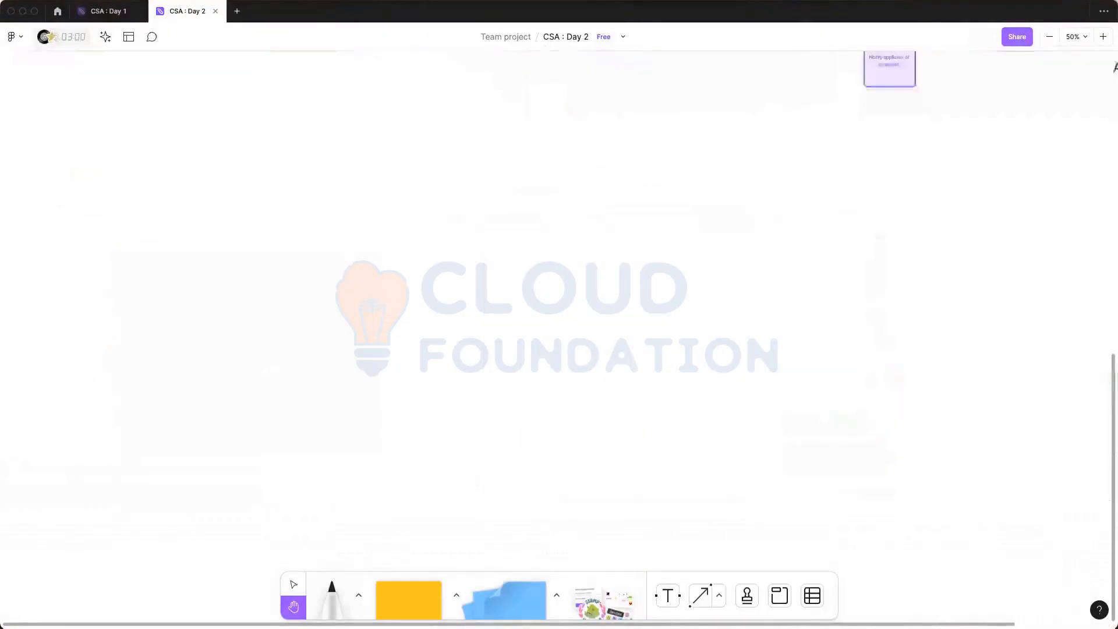
scroll(559, 314, "up", 5)
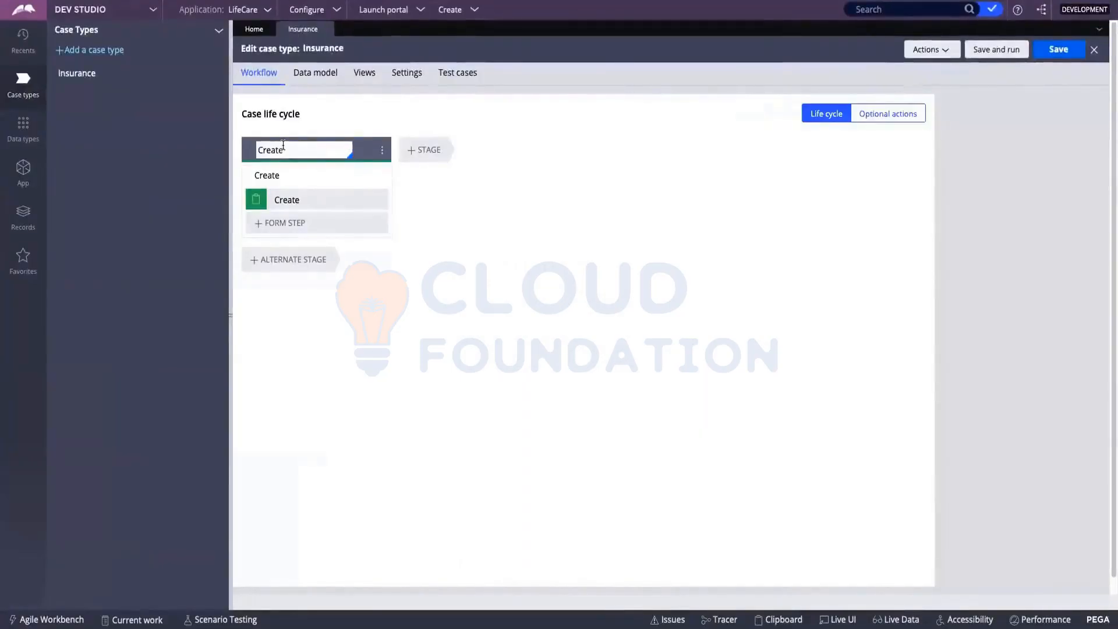
- Add two new stages after the Create stage in the Insurance case life cycle
left_click(373, 154)
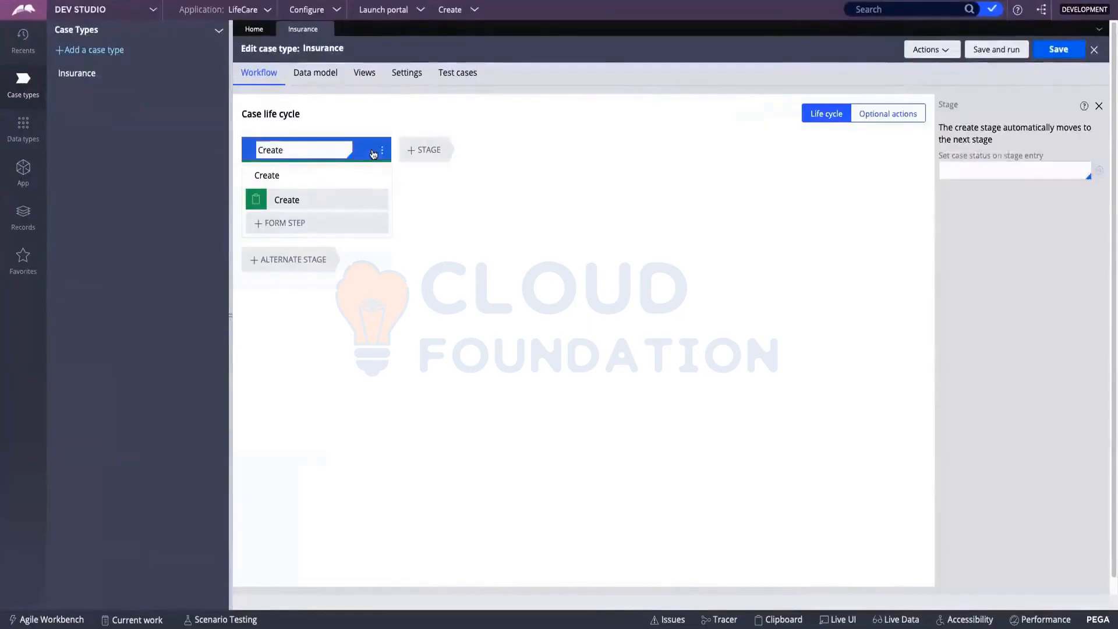
left_click(418, 153)
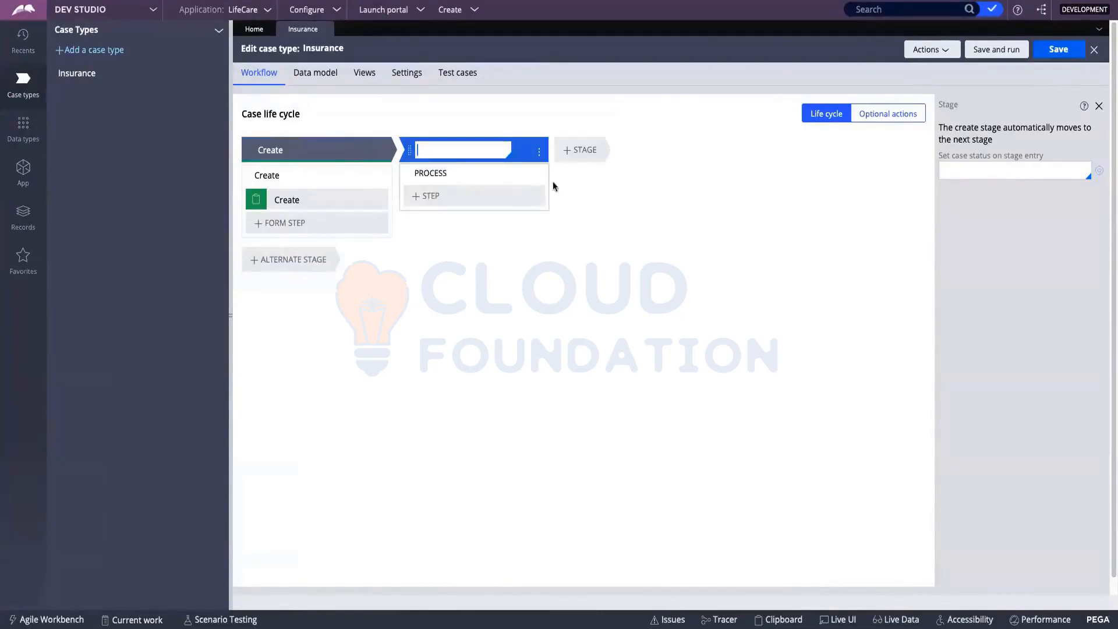
left_click(573, 156)
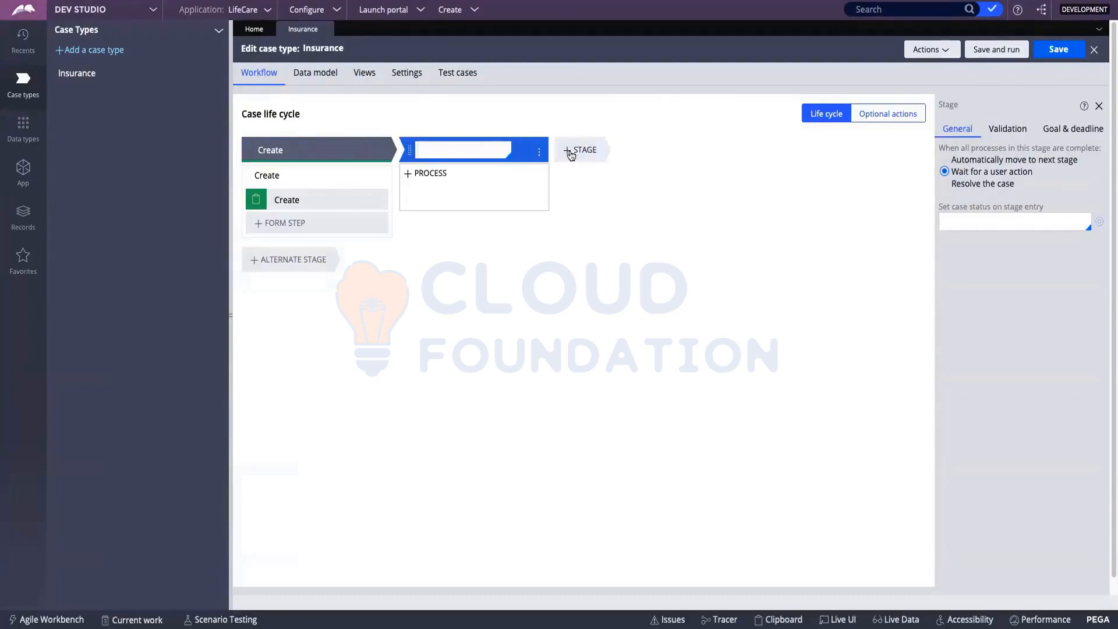
left_click(571, 155)
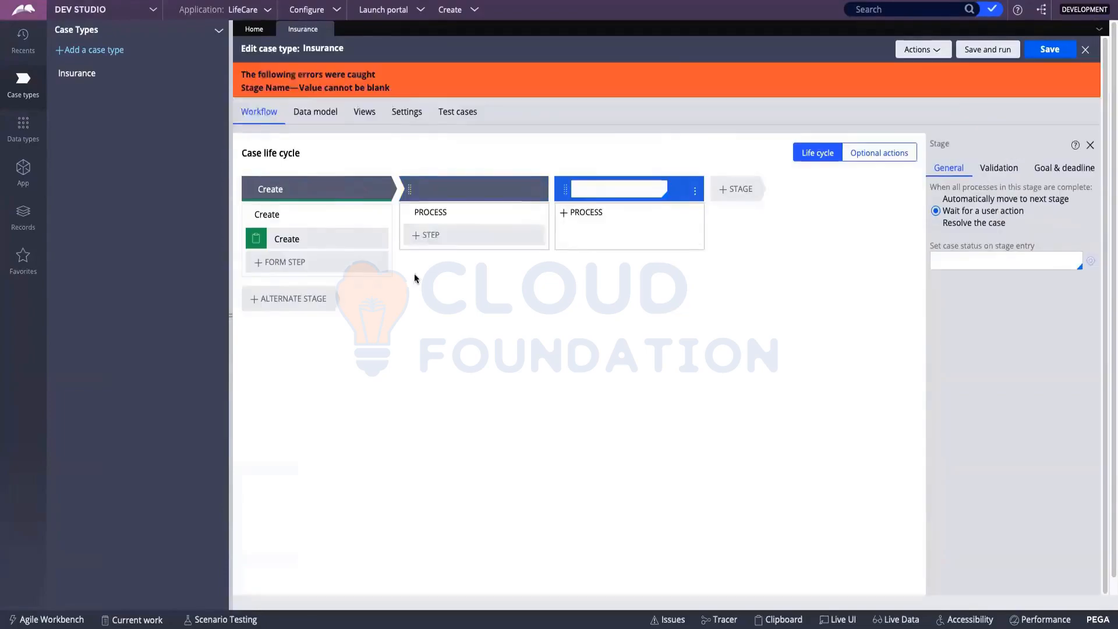
left_click(419, 190)
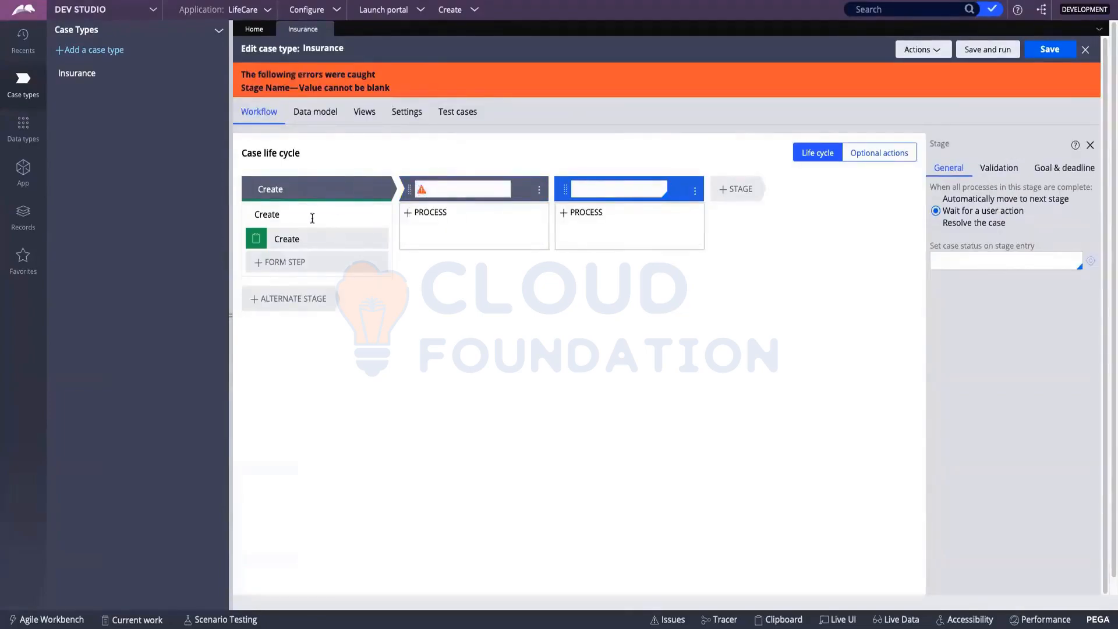
left_click(460, 215)
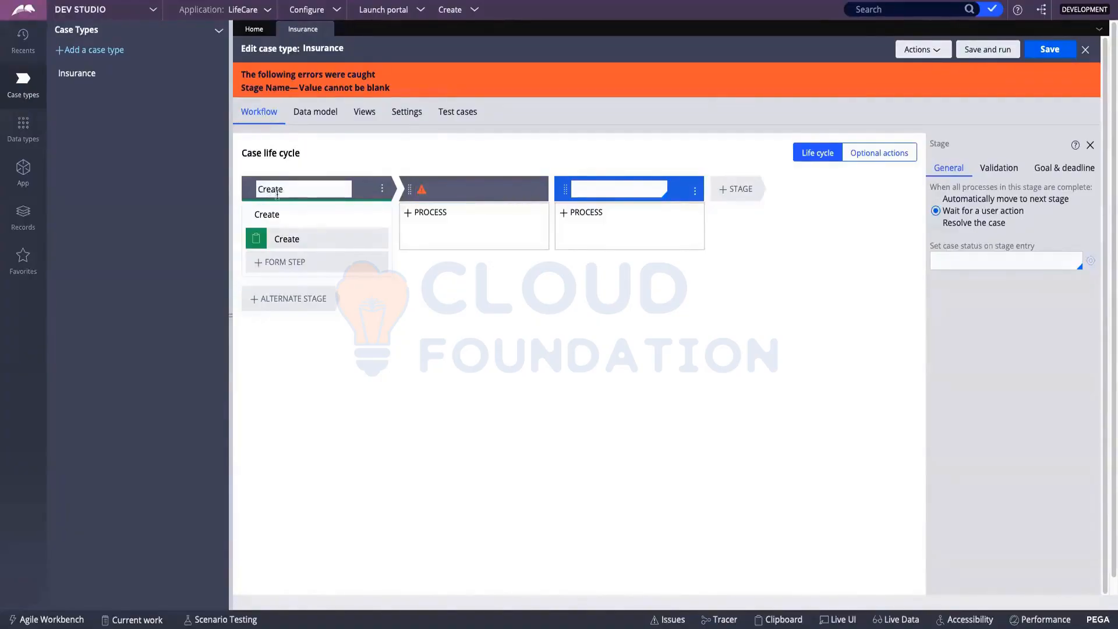
left_click(293, 188)
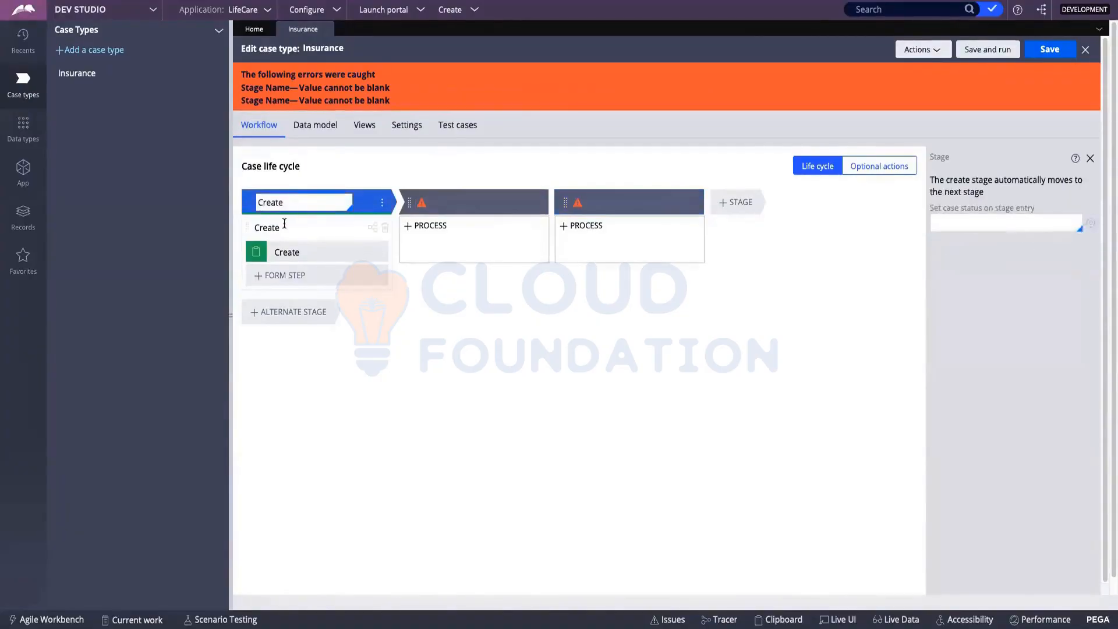
left_click(291, 253)
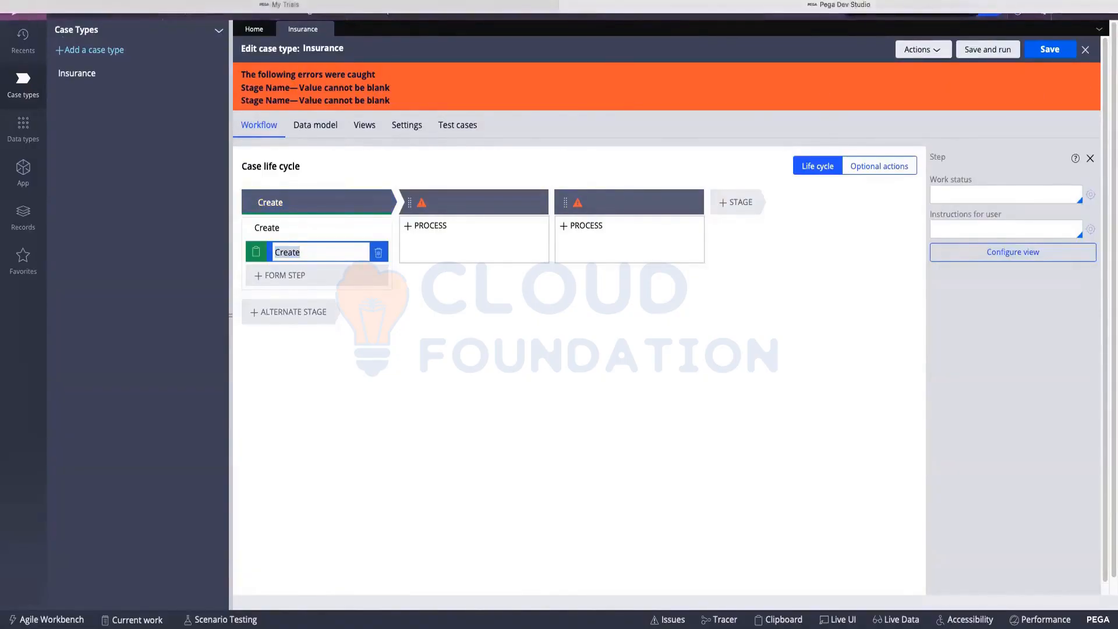
- Rename the Create stage of the Insurance life cycle as Collect Details
key("super+Tab")
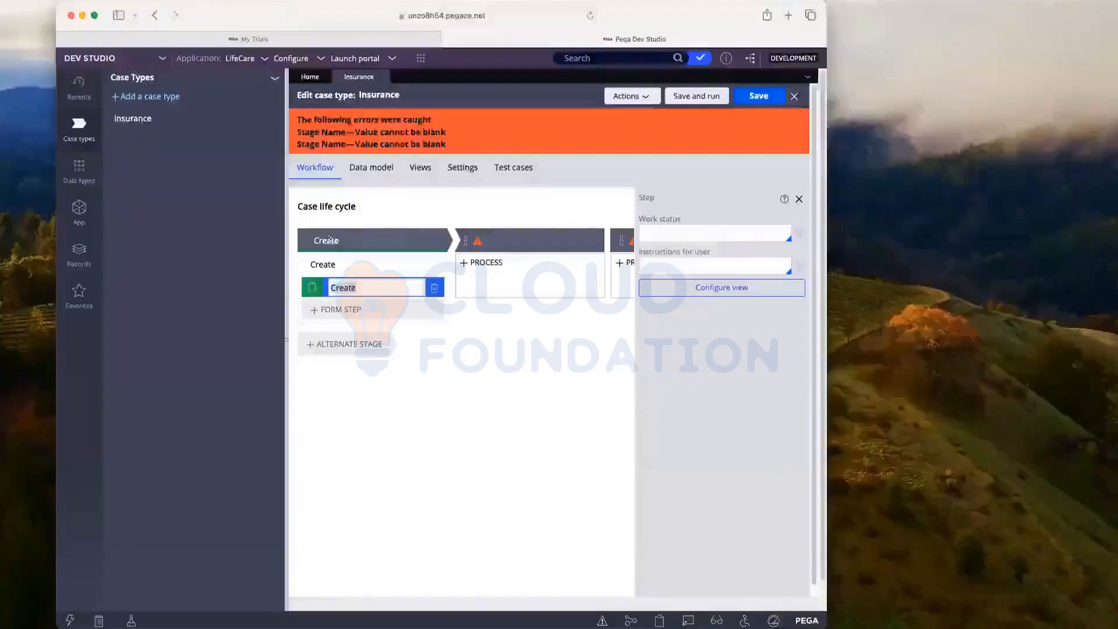
left_click(330, 240)
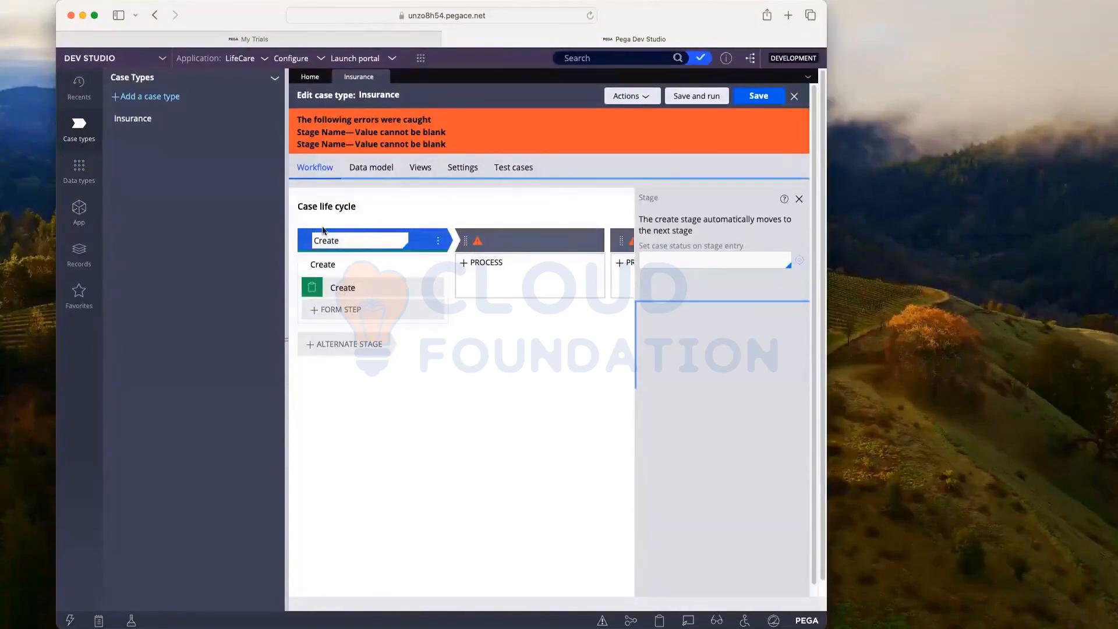
left_click(355, 240)
key("BackSpace")
key("BackSpace")
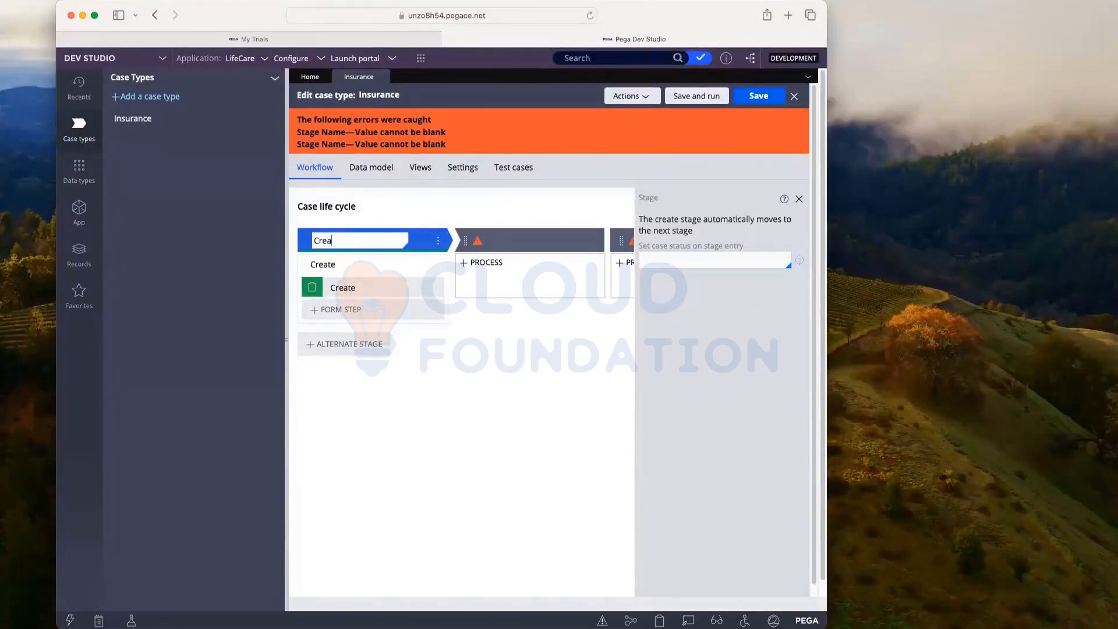
key("BackSpace")
key("BackSpace")
key("BackSpace")
key("BackSpace")
type("Collect Details")
- Name the second stage Credit Check and the third stage Approval
left_click(525, 247)
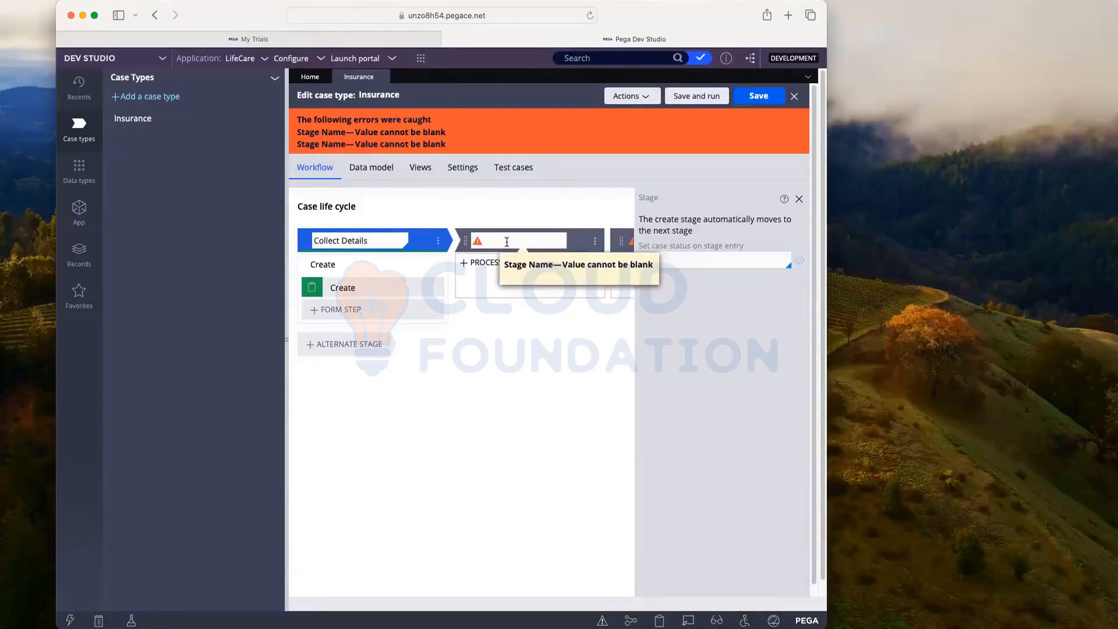
left_click(507, 242)
type("Credit Check")
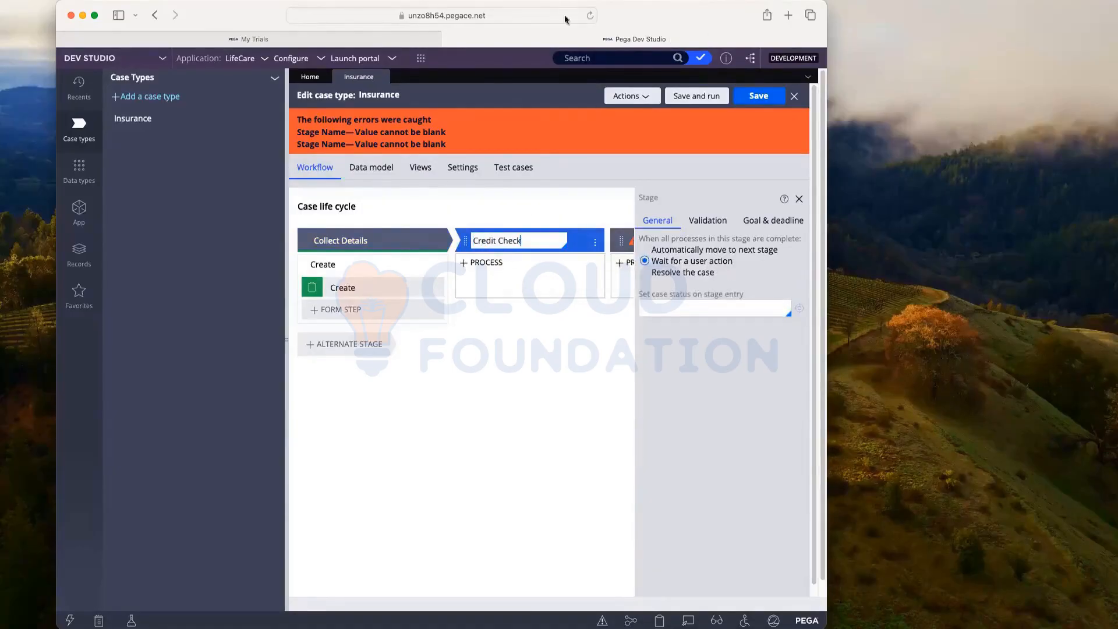
key("Tab")
type("Approval")
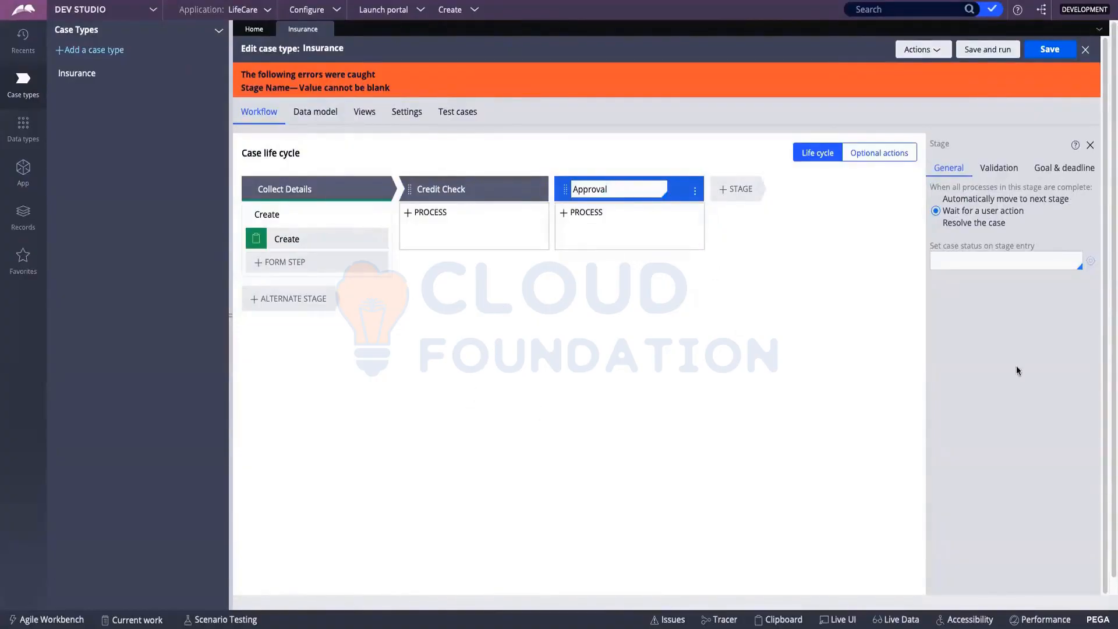
key("ctrl+a")
- Rename the Create process in the Collect Details stage as Enter Personal Details
mouse_move(276, 216)
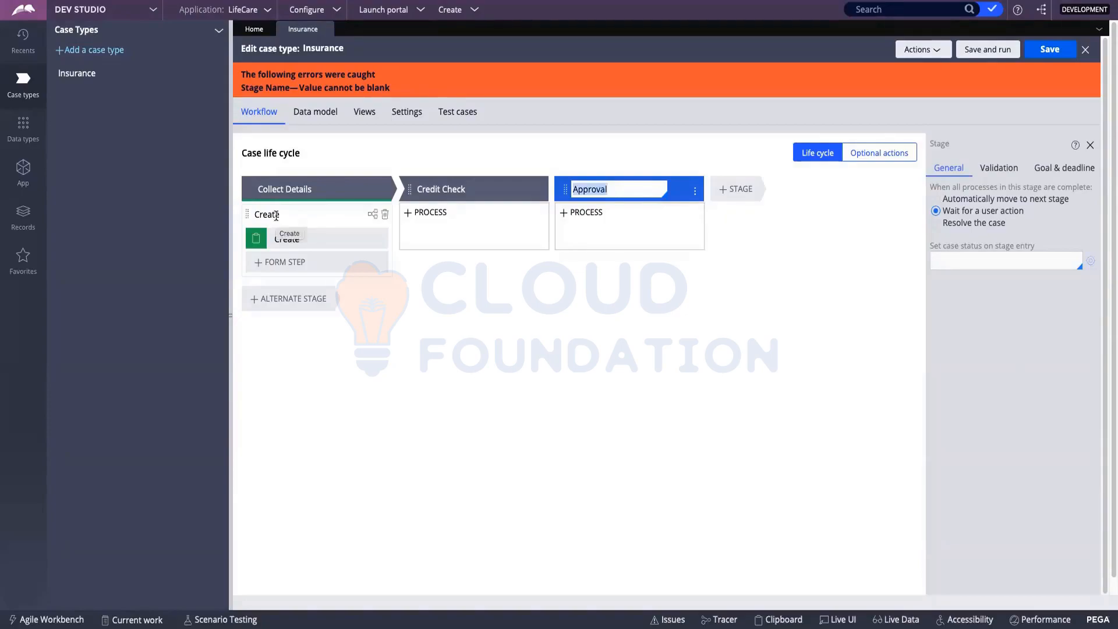
left_click(276, 217)
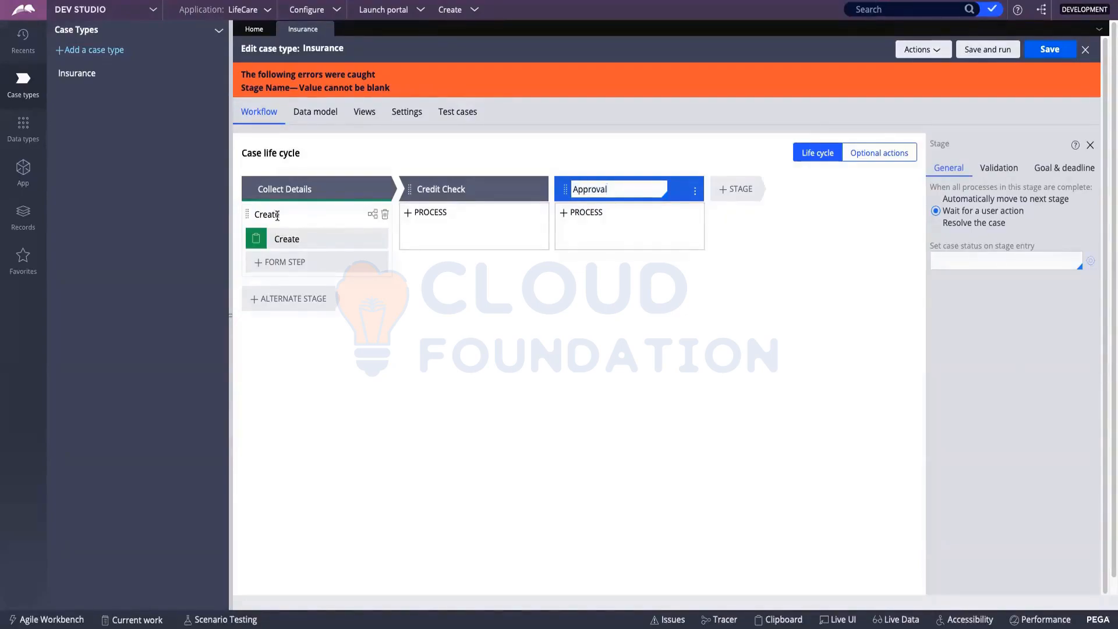
left_click(283, 222)
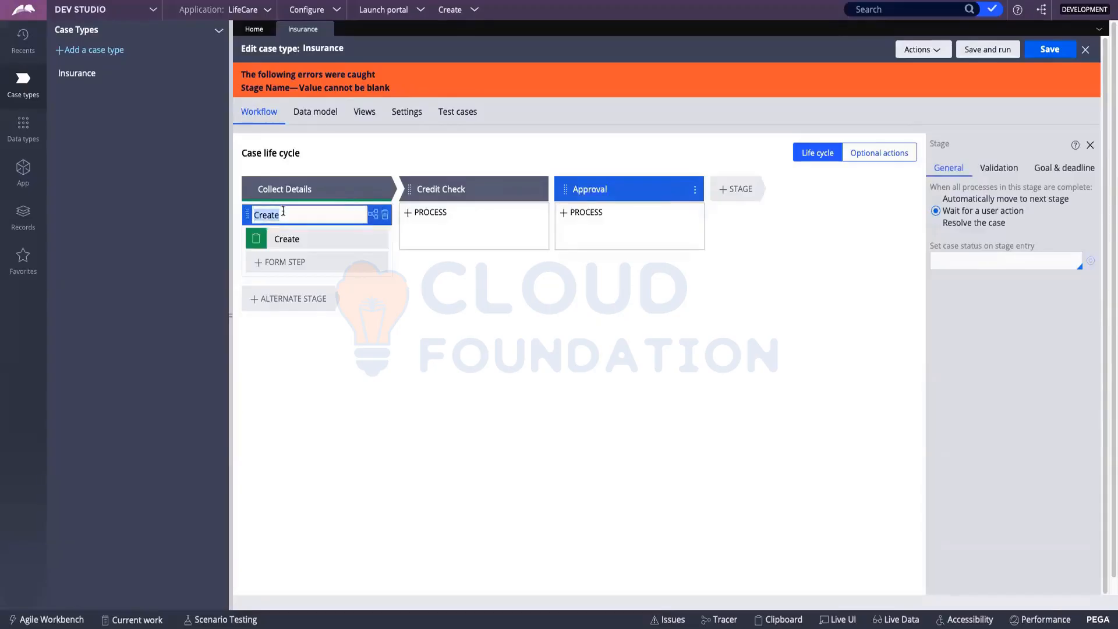
type("ENter")
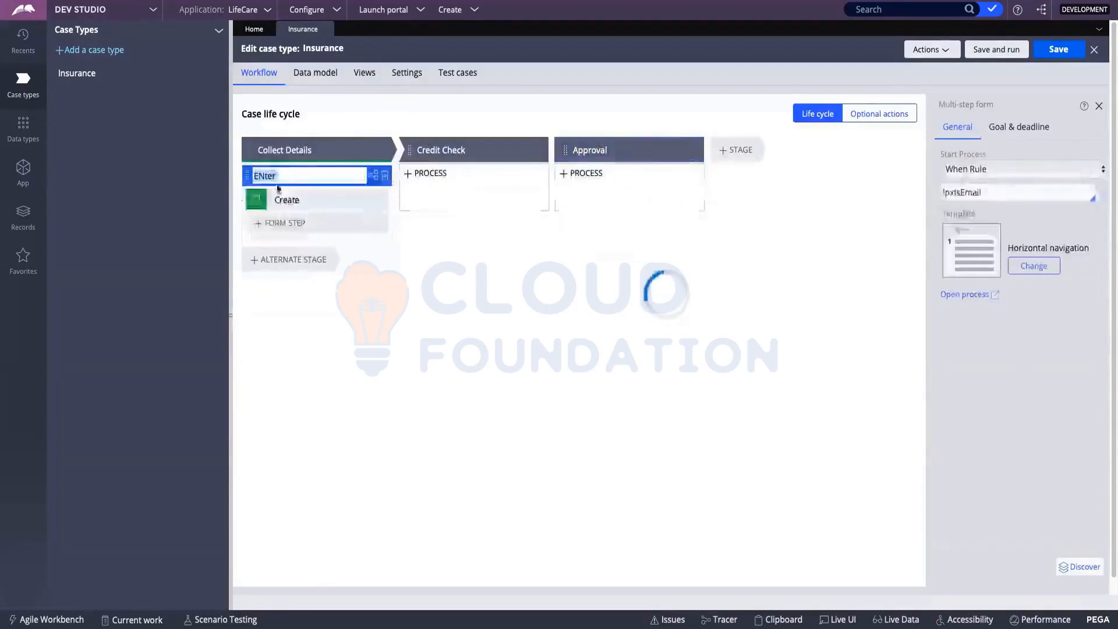
double_click(280, 181)
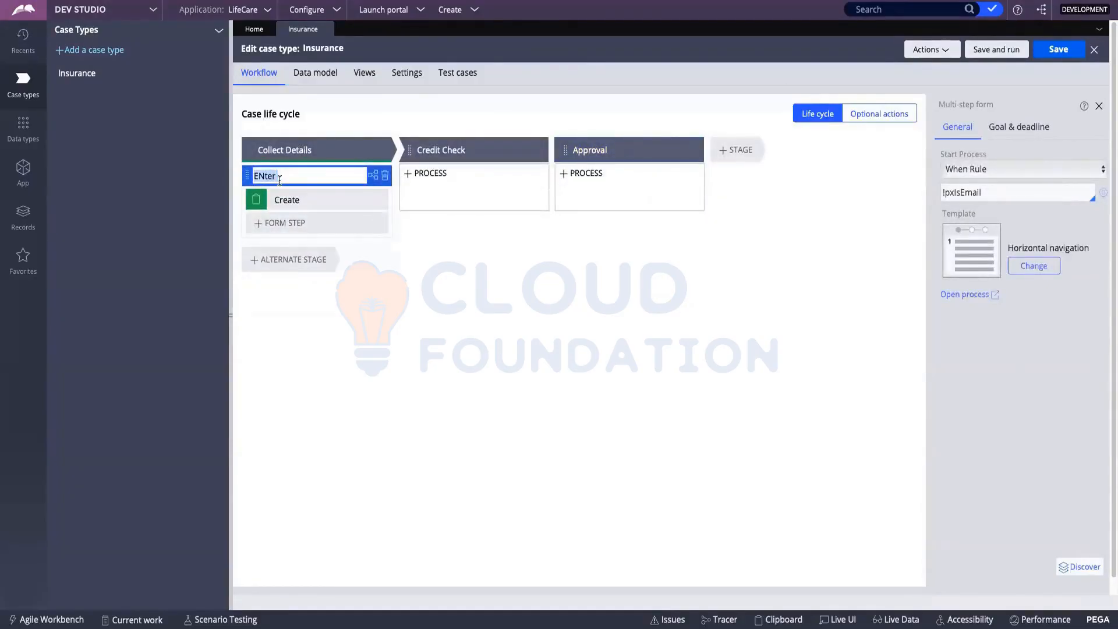
type("Enter Personal Details")
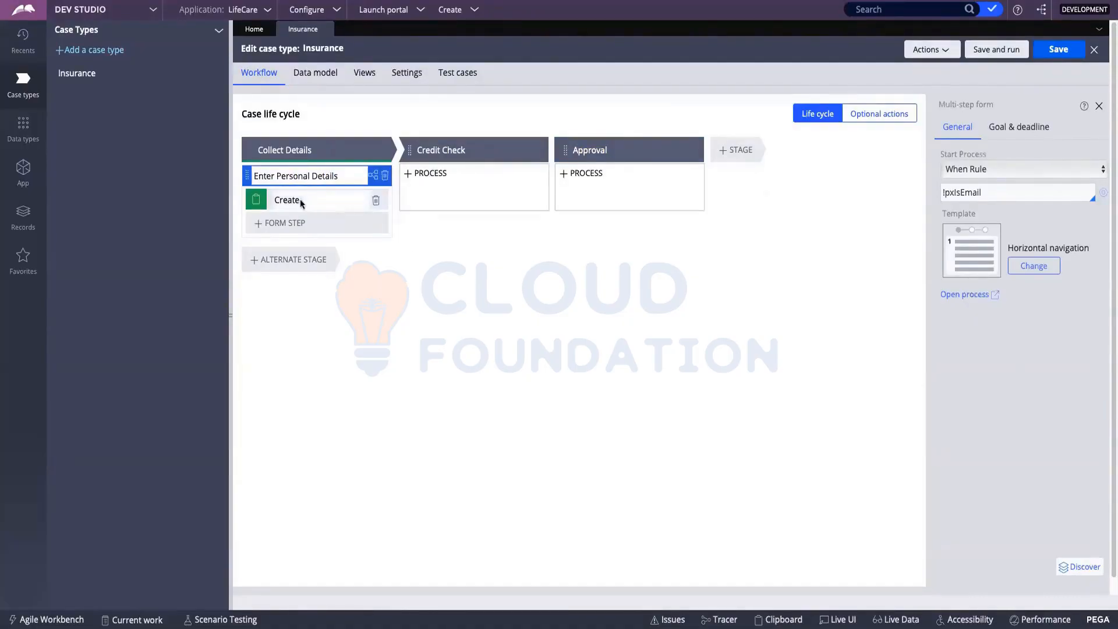
key("Return")
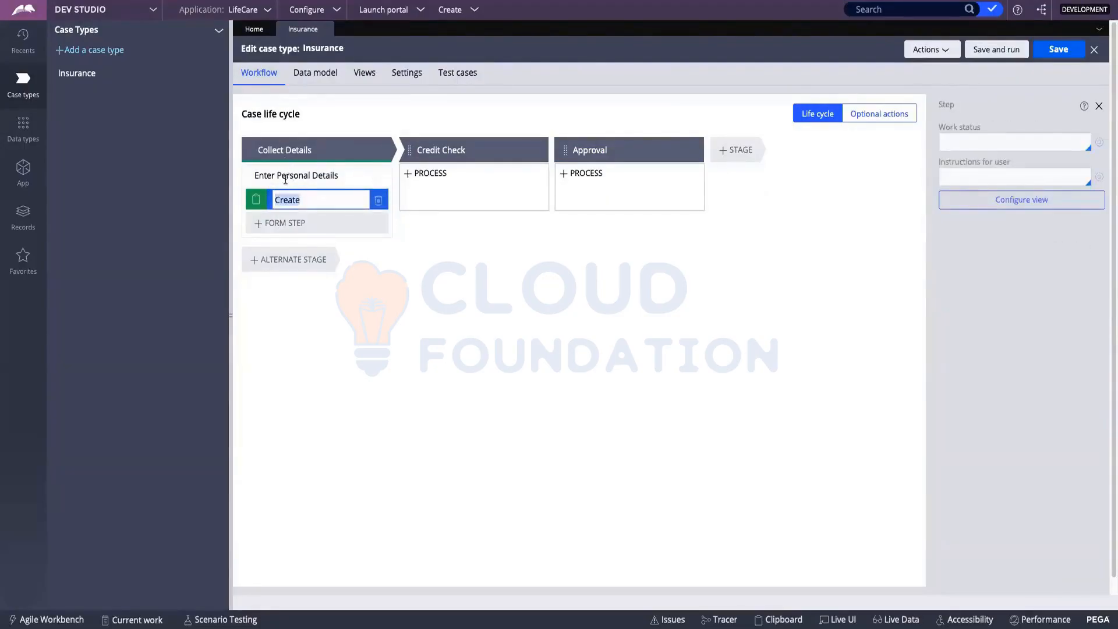
- Change the name of the process in the Collect Details stage to Enter Details
double_click(291, 176)
triple_click(292, 177)
key("BackSpace")
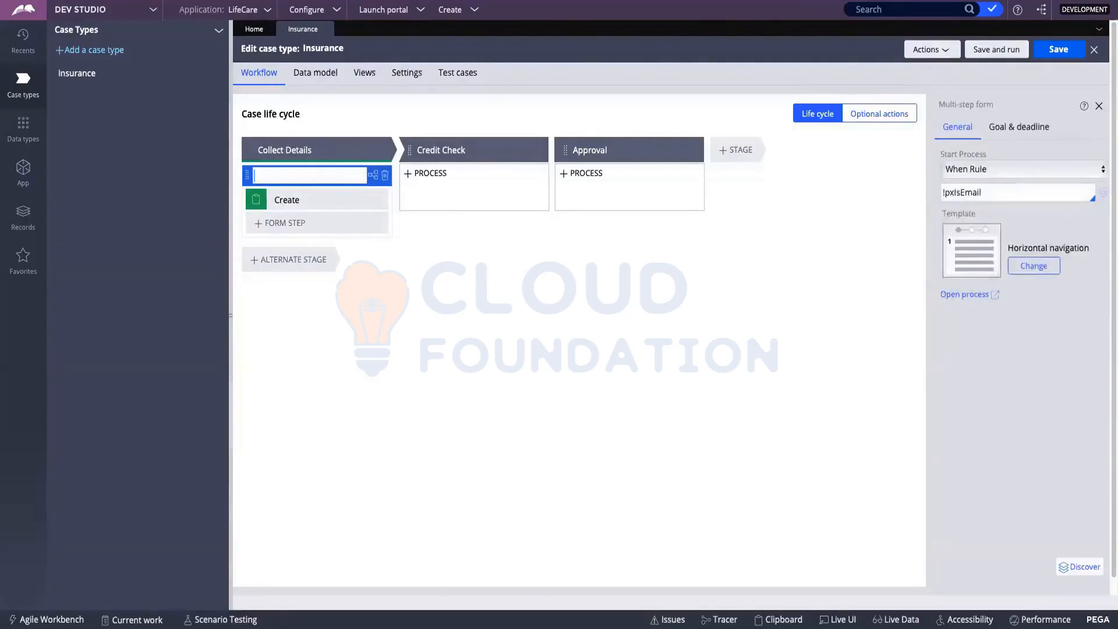
type("Enter Details")
- Rename the Create step under the Enter Details process as Personal Details
left_click(290, 200)
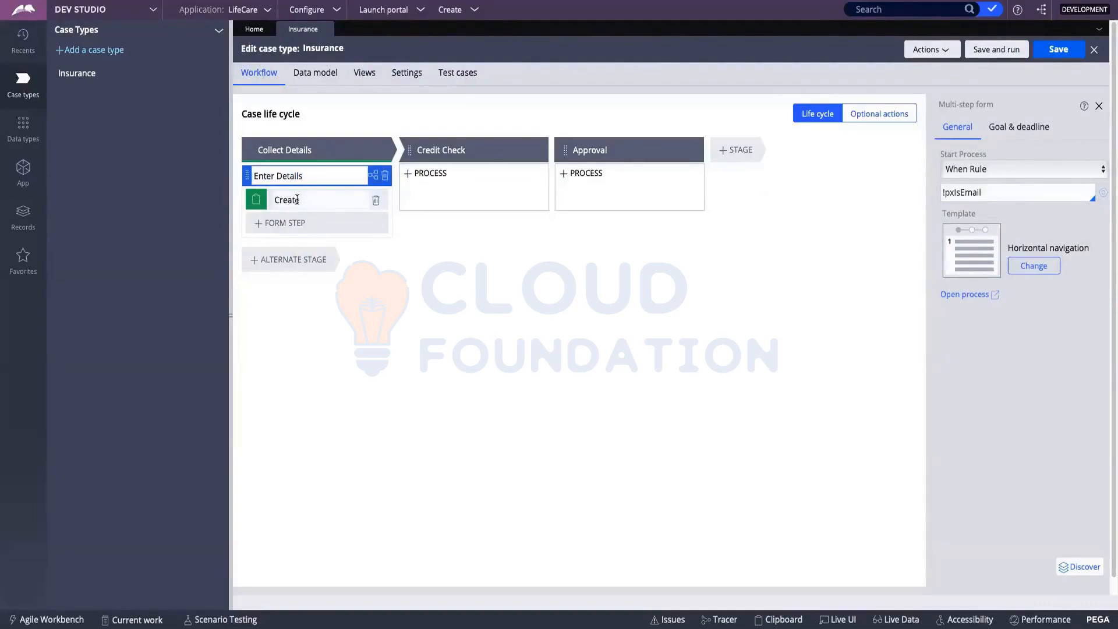
type("Ronal")
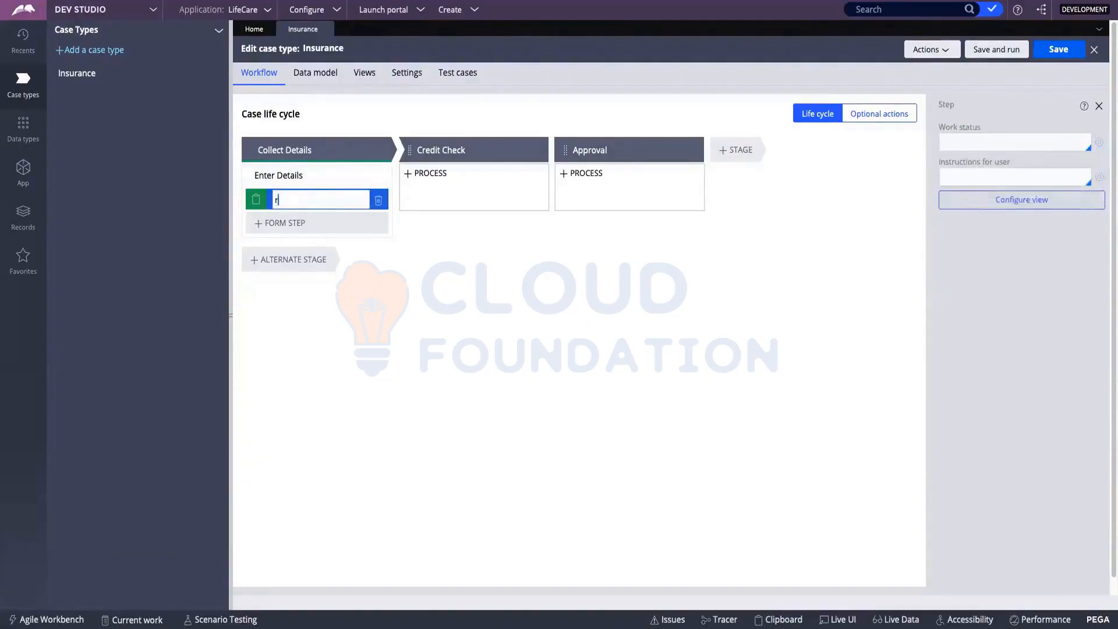
type(" Details")
left_click(278, 199)
key("Delete")
type("Pers")
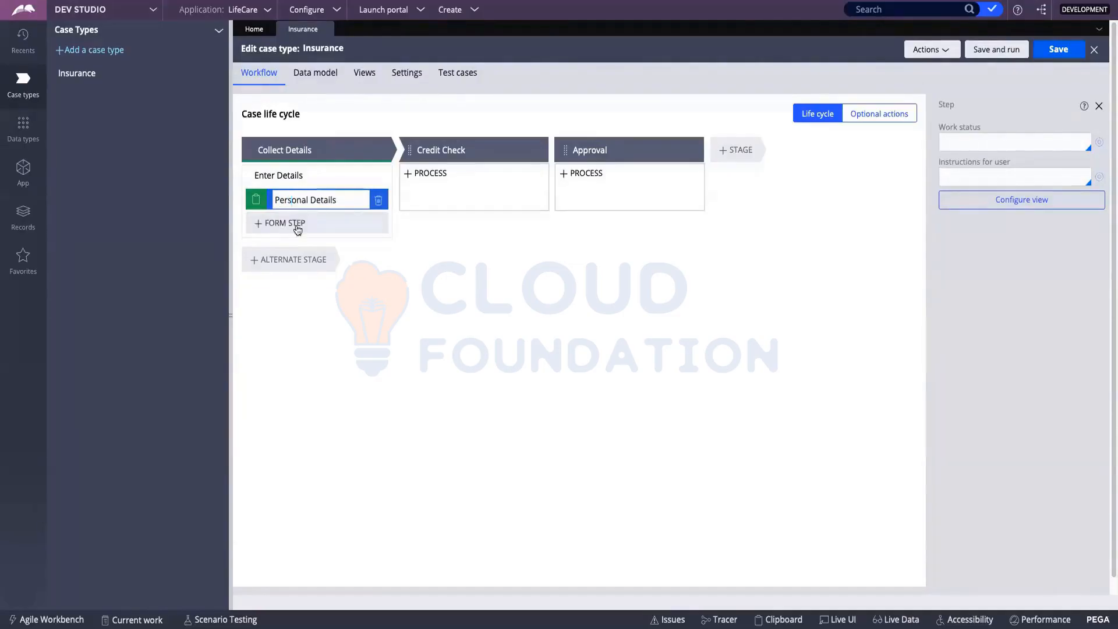
key("Return")
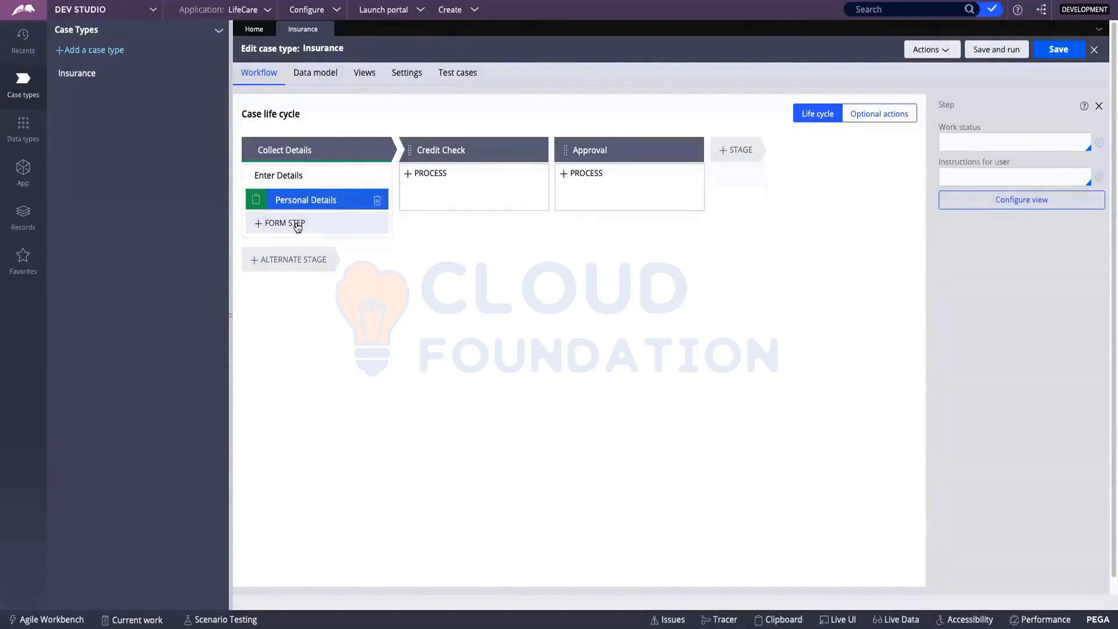
- Add a form step named Educational Details below Personal Details in the Enter Details process
left_click(289, 223)
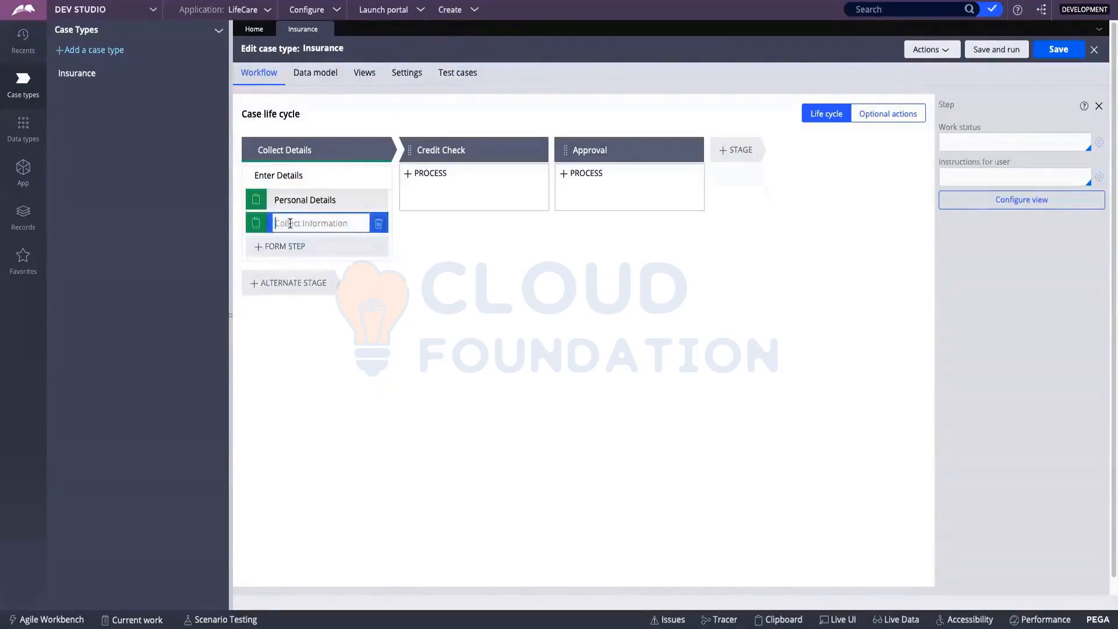
type("Educational Det")
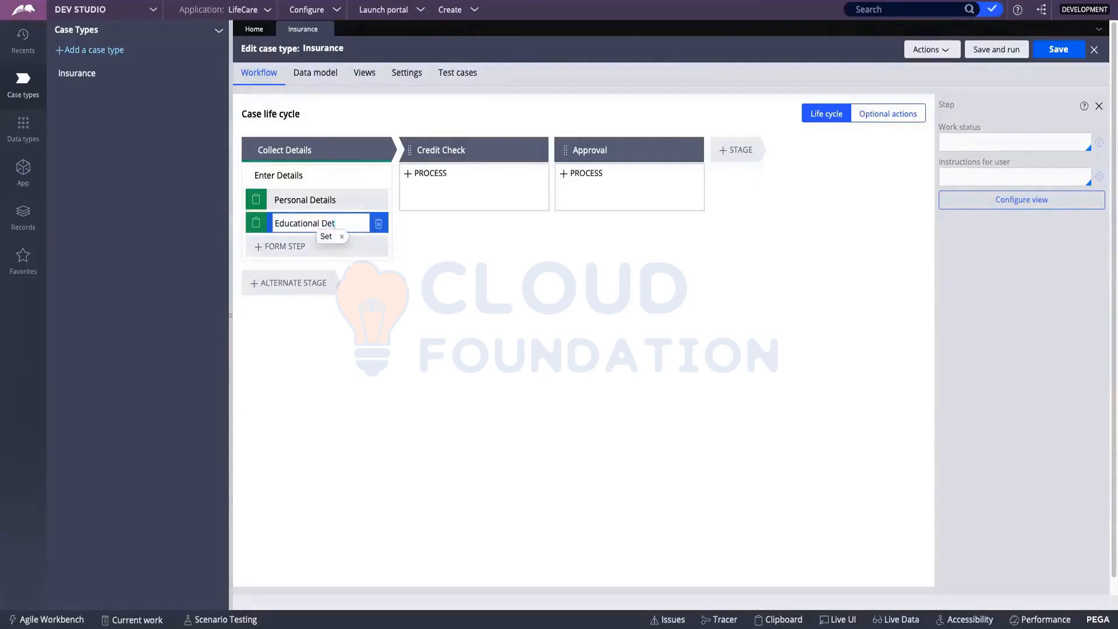
type("ails")
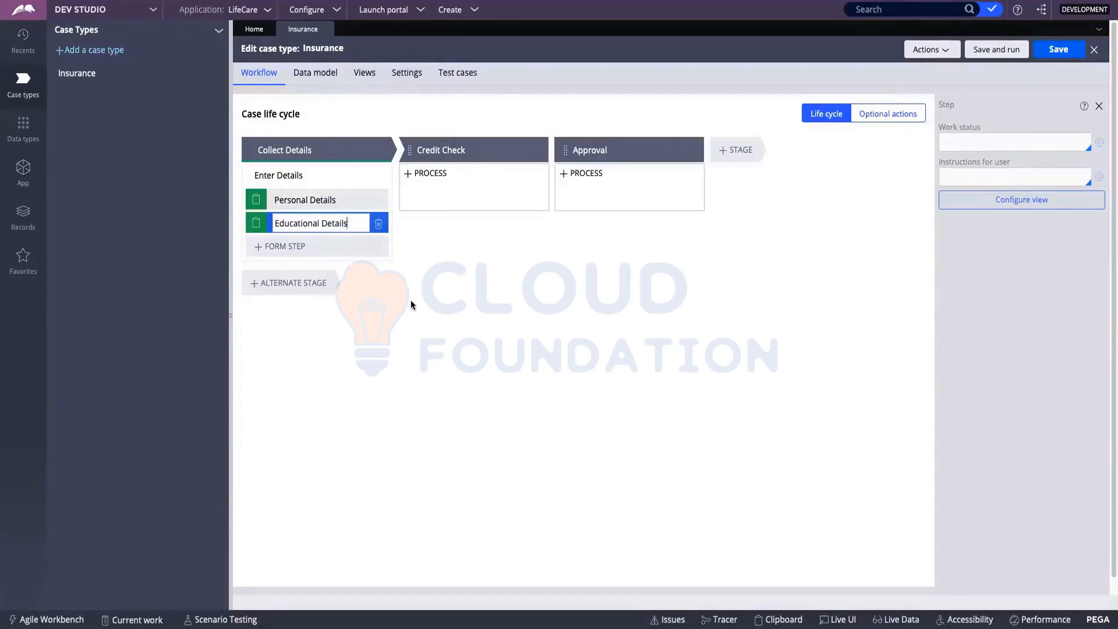
key("Return")
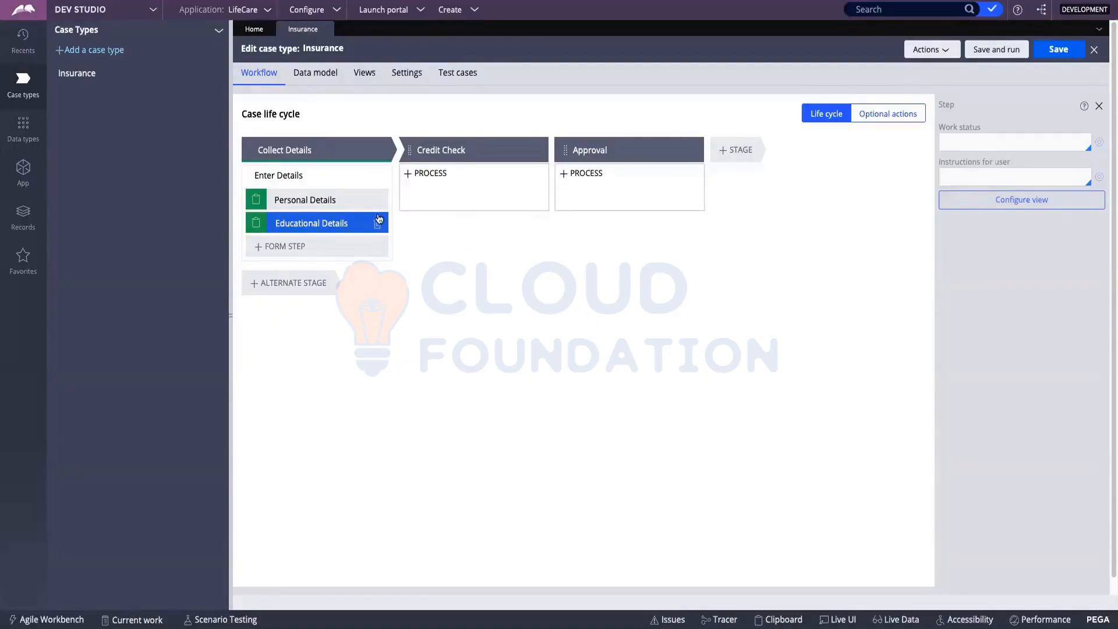
double_click(299, 200)
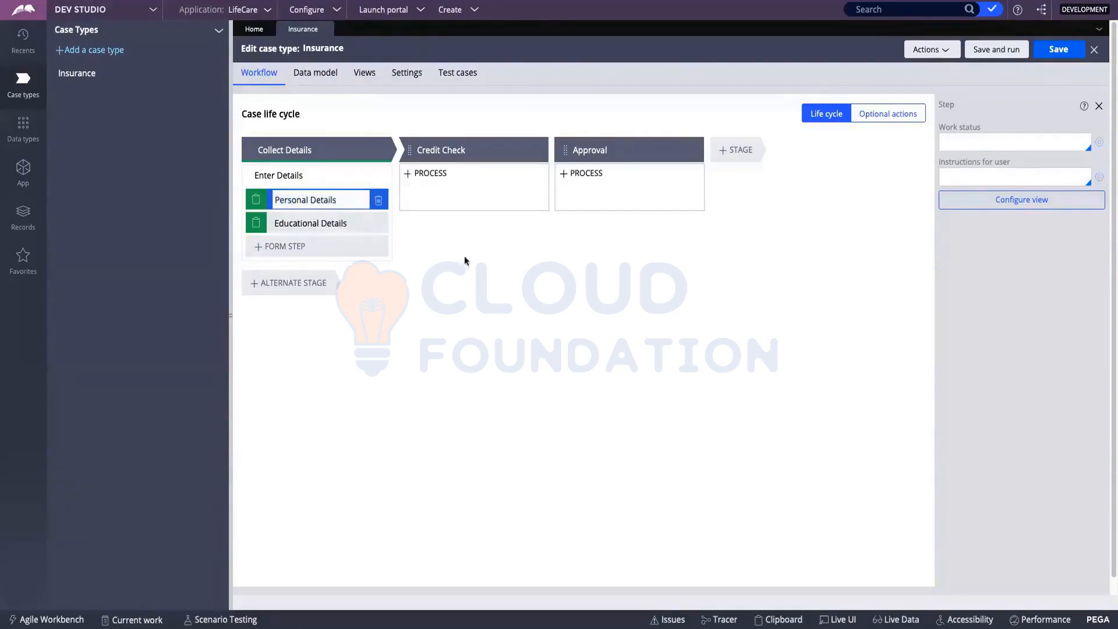
- Add a process to the Credit Check stage with a Collect information step named Verify Details
left_click(438, 172)
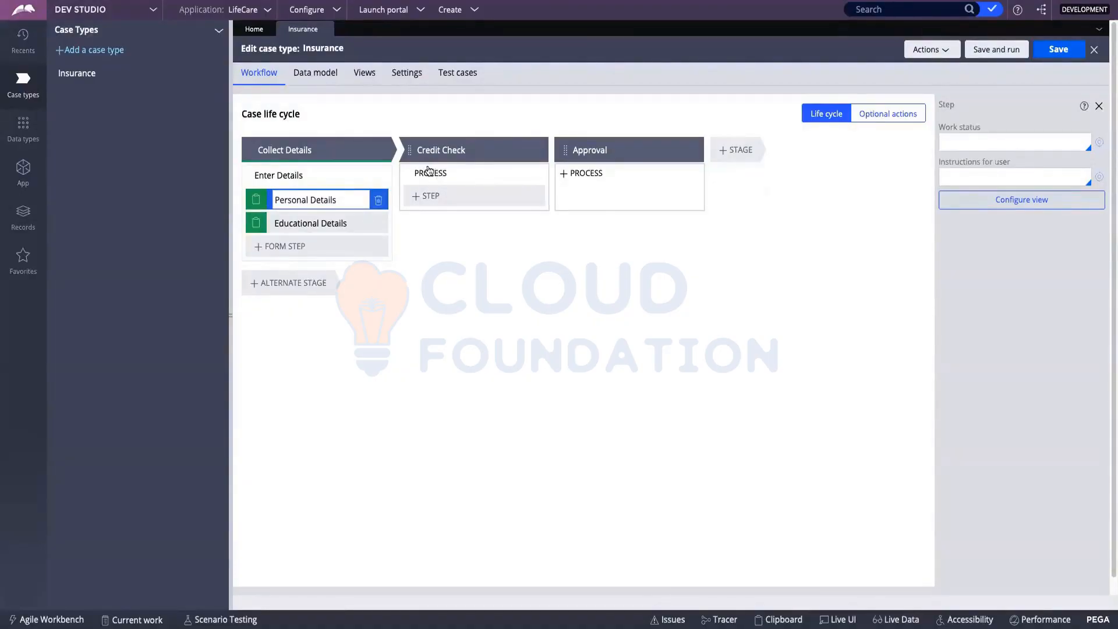
left_click(429, 198)
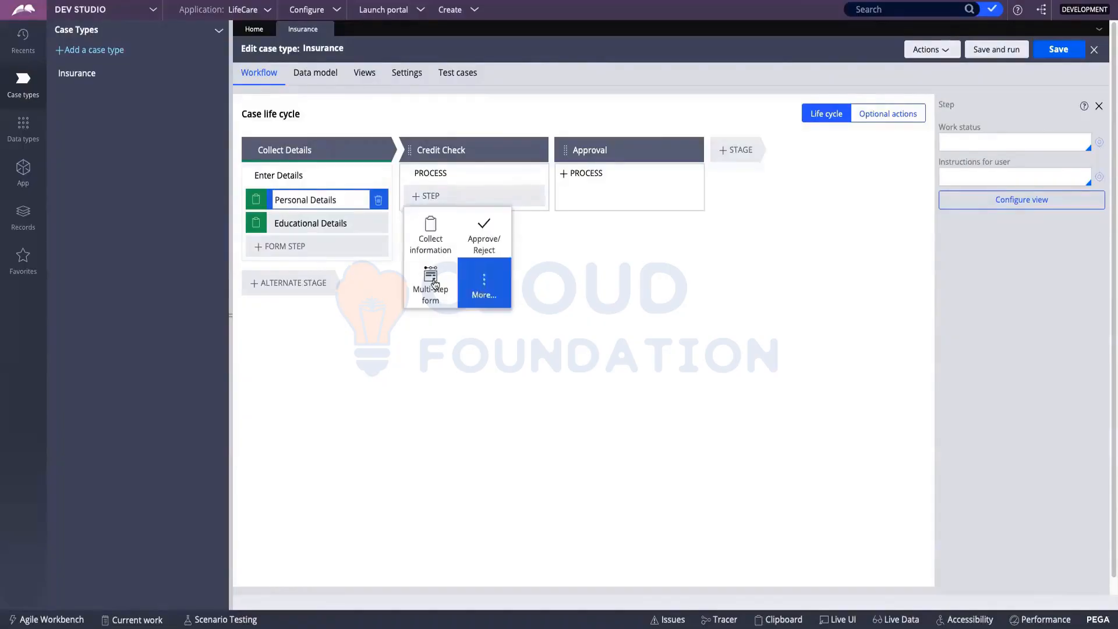
left_click(434, 231)
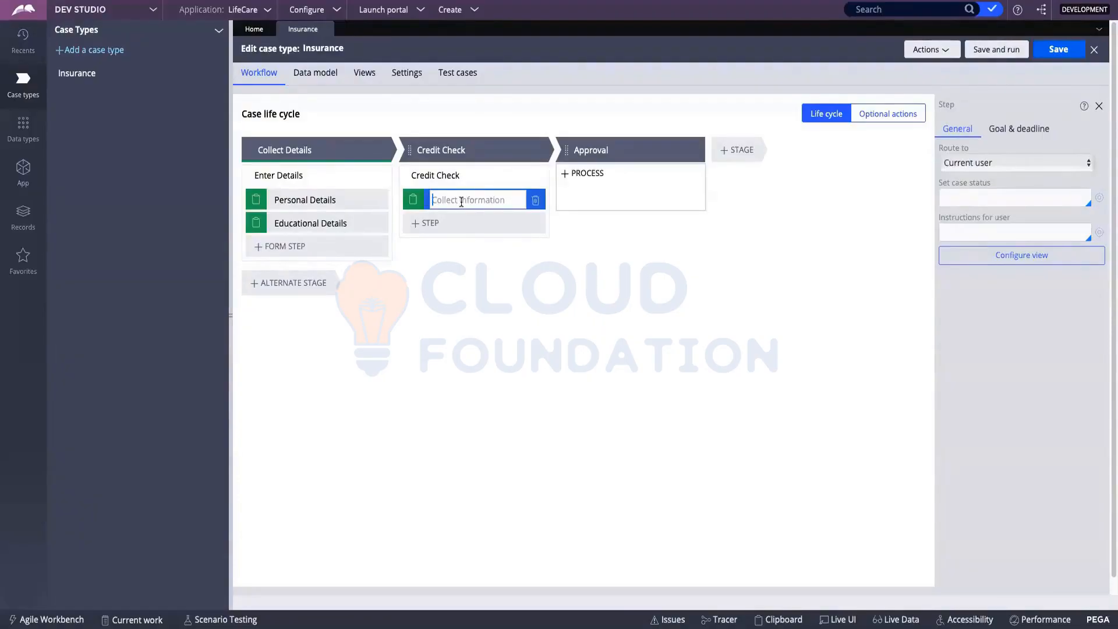
type("Verify Details")
left_click(554, 306)
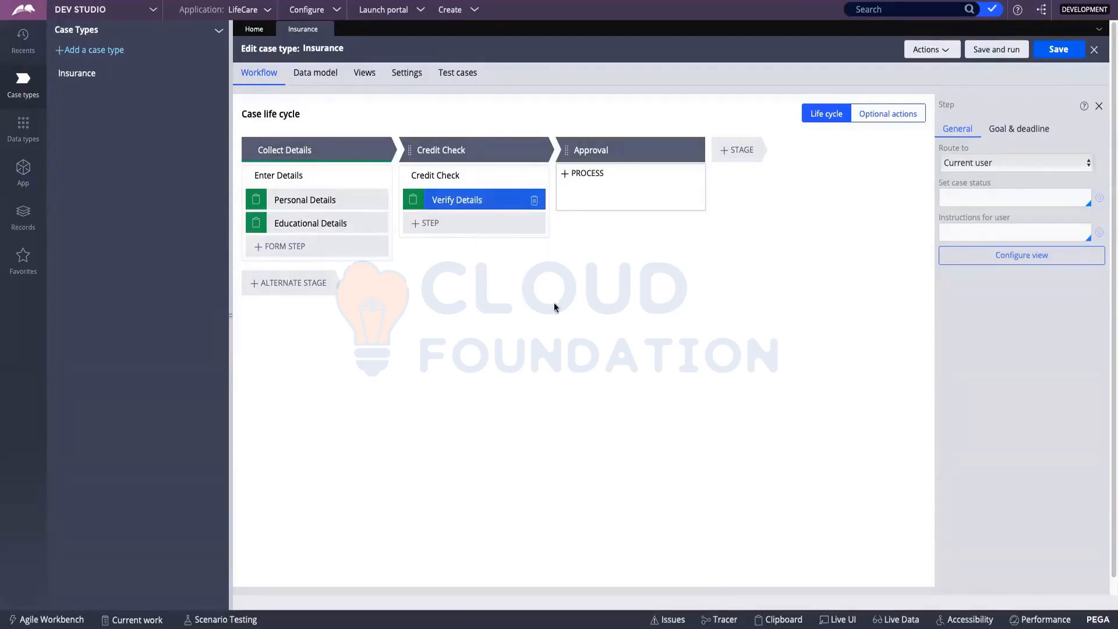
- Add a process to the Approval stage with an Approve/Reject step named Approve Insurance
mouse_move(586, 174)
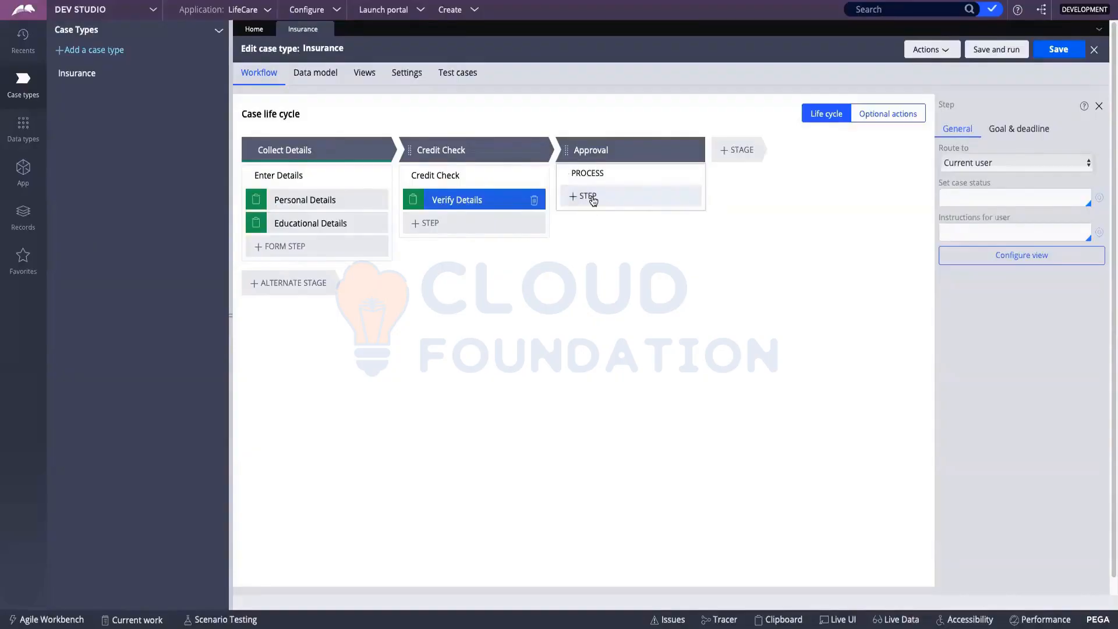
left_click(593, 200)
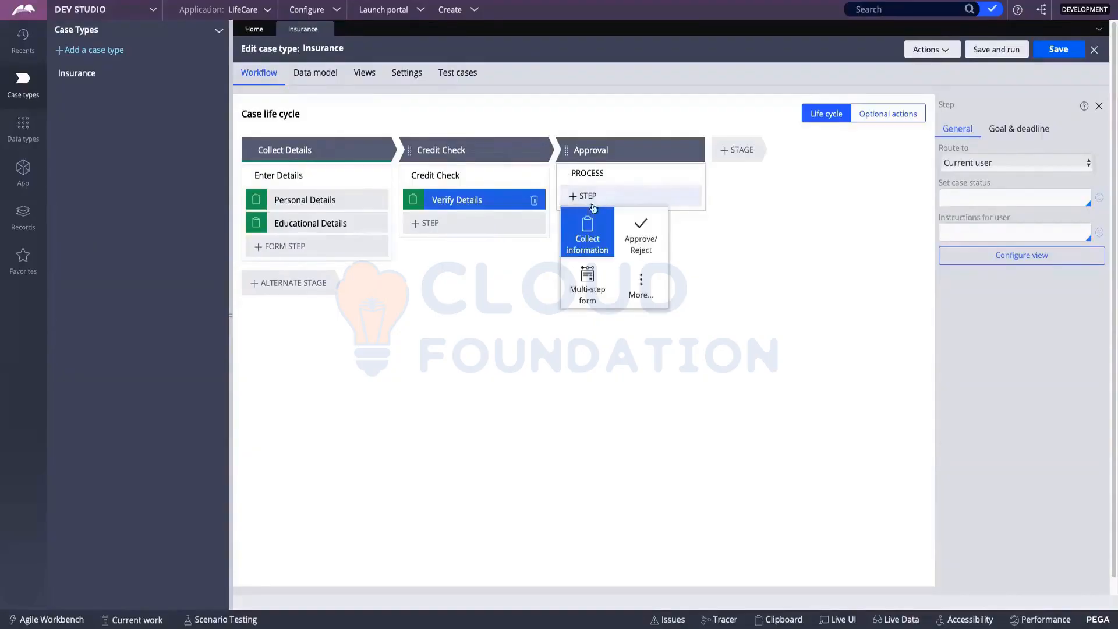
left_click(640, 236)
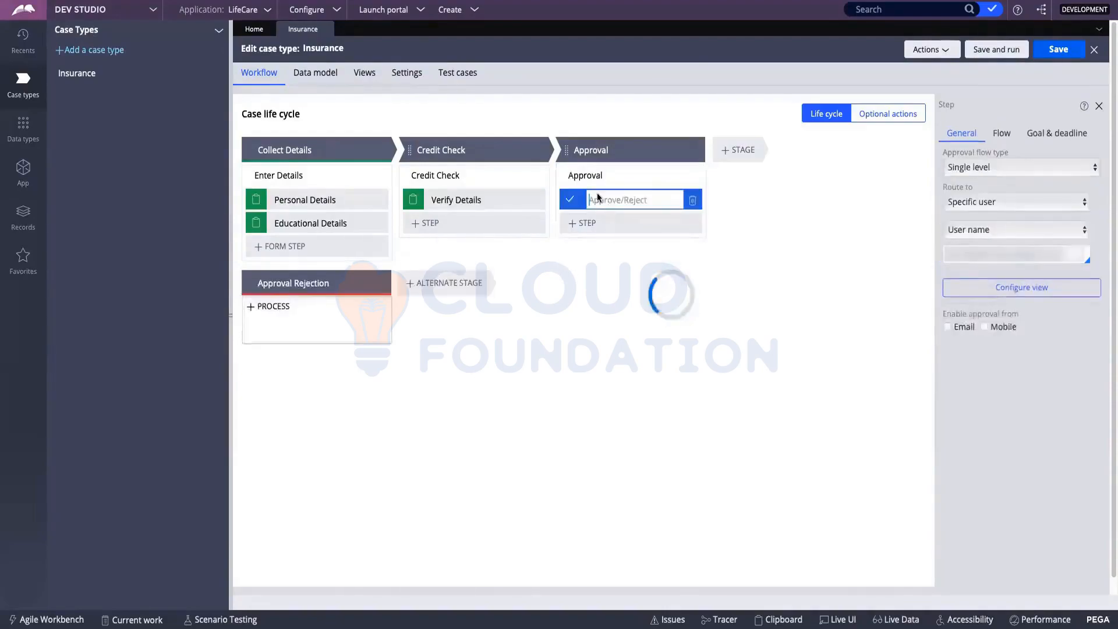
type("A")
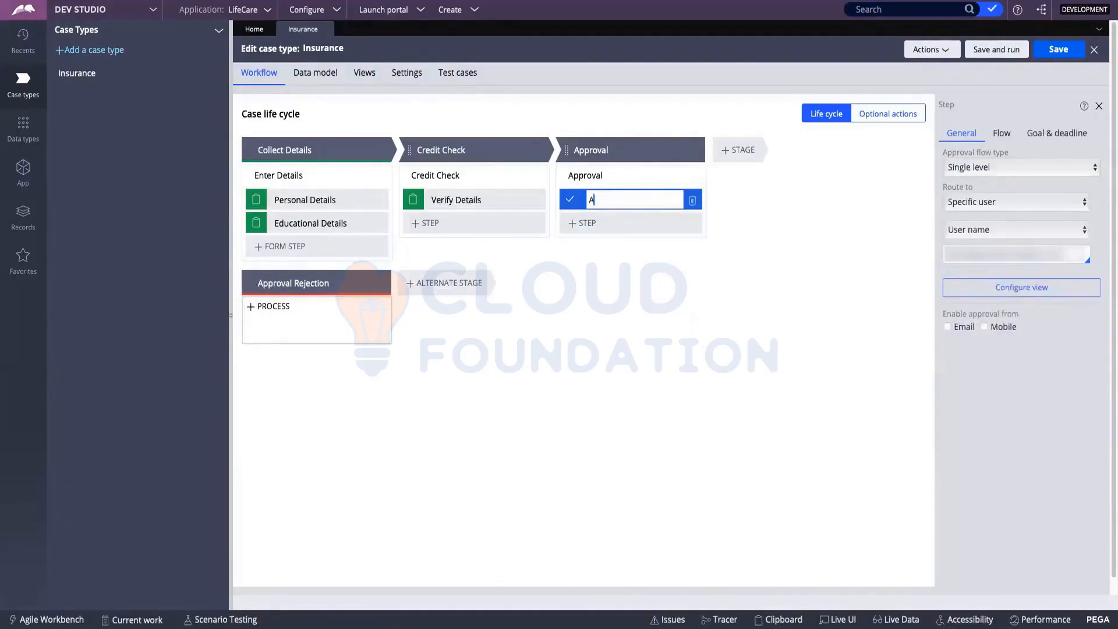
type("pprove Insurance")
key("Return")
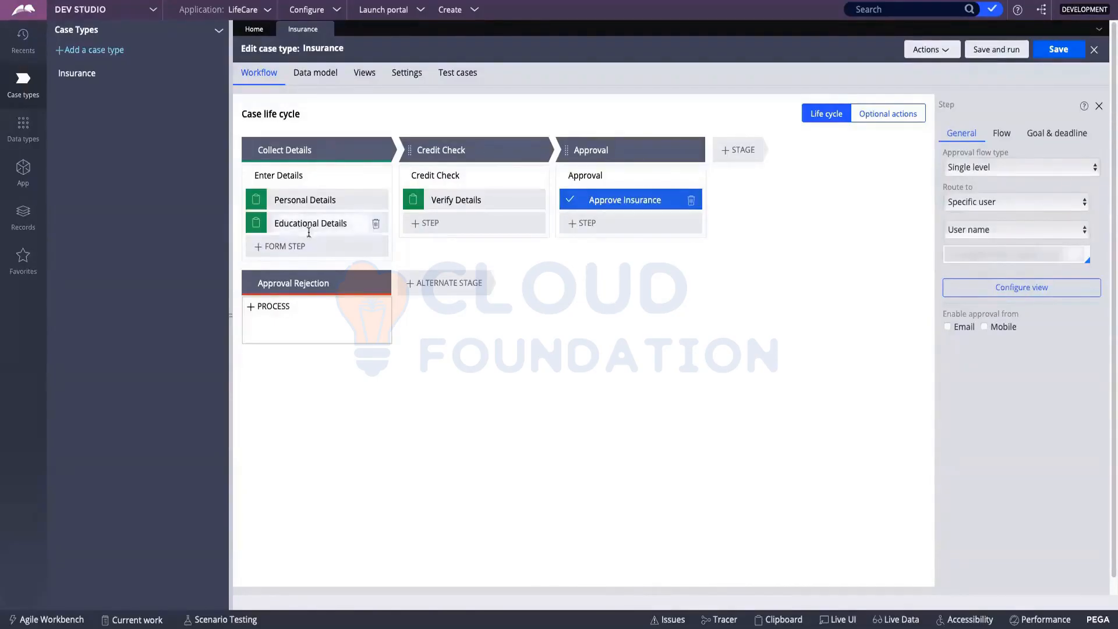
- Delete the Educational Details step from the Enter Details process
left_click(375, 226)
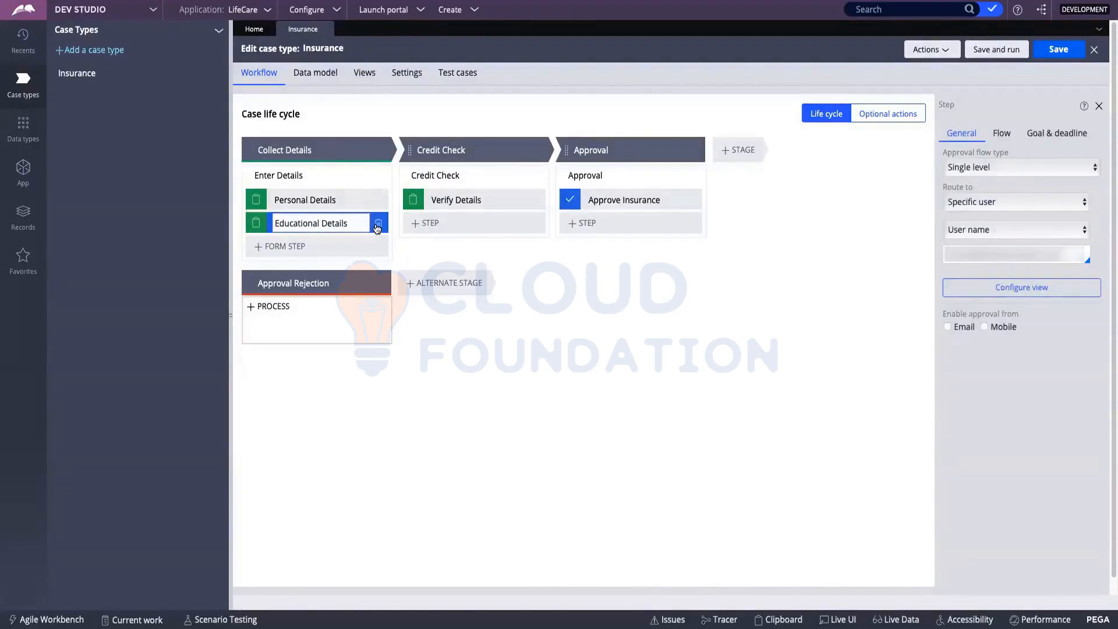
left_click(377, 226)
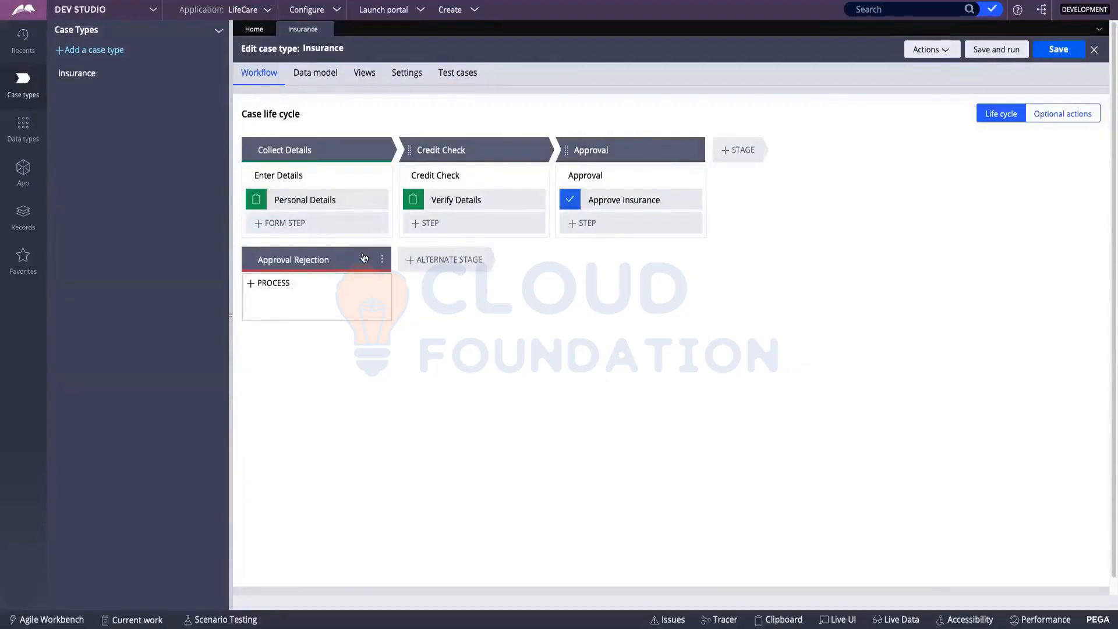
- Open the general settings of the Approval Rejection stage and examine its name and resolution status
left_click(302, 262)
left_click(302, 263)
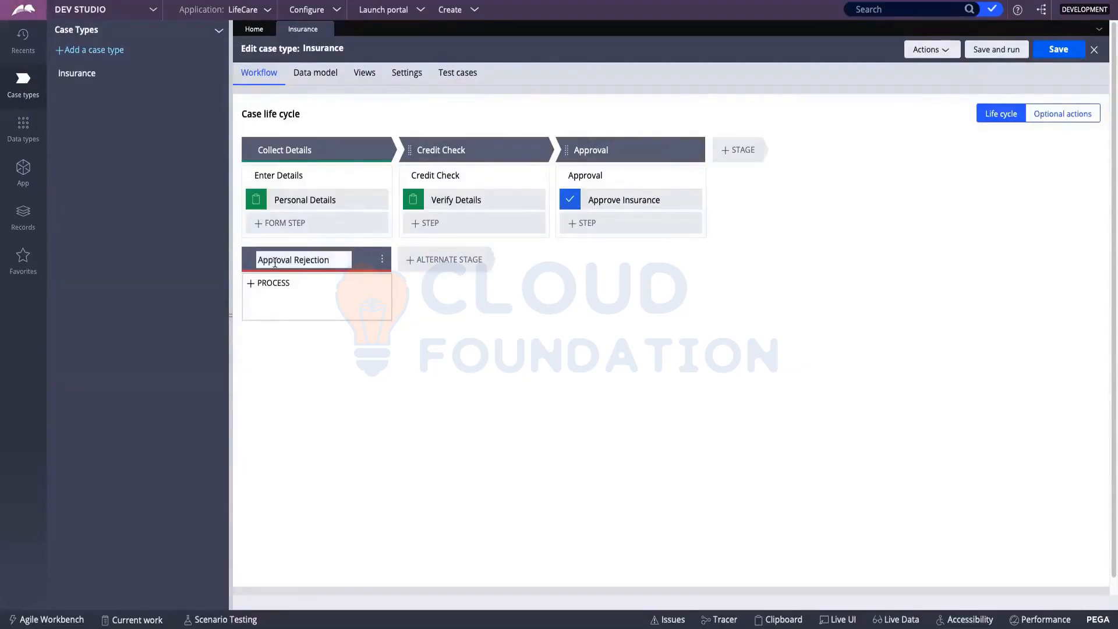
left_click(297, 282)
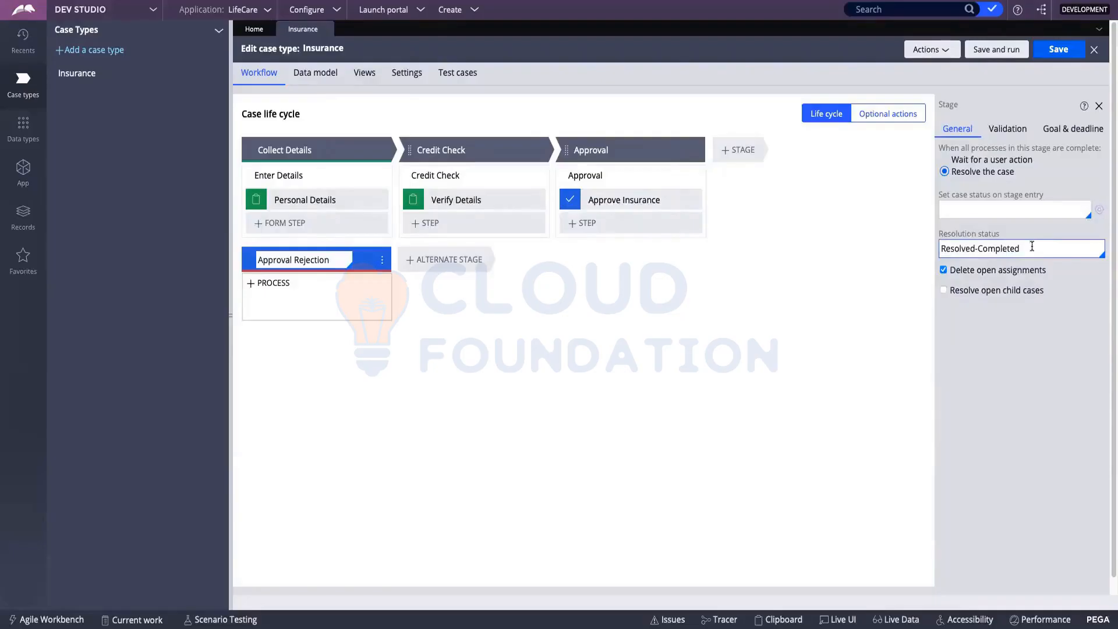
mouse_move(1032, 247)
left_mouse_down()
mouse_move(942, 246)
mouse_move(1019, 246)
left_mouse_up()
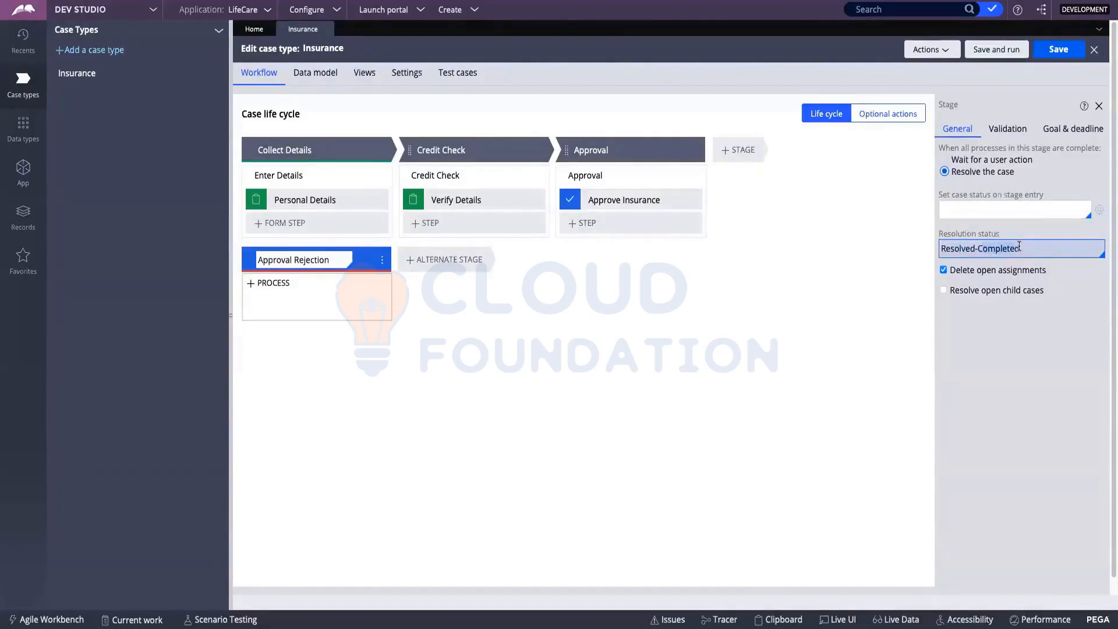
left_click(869, 215)
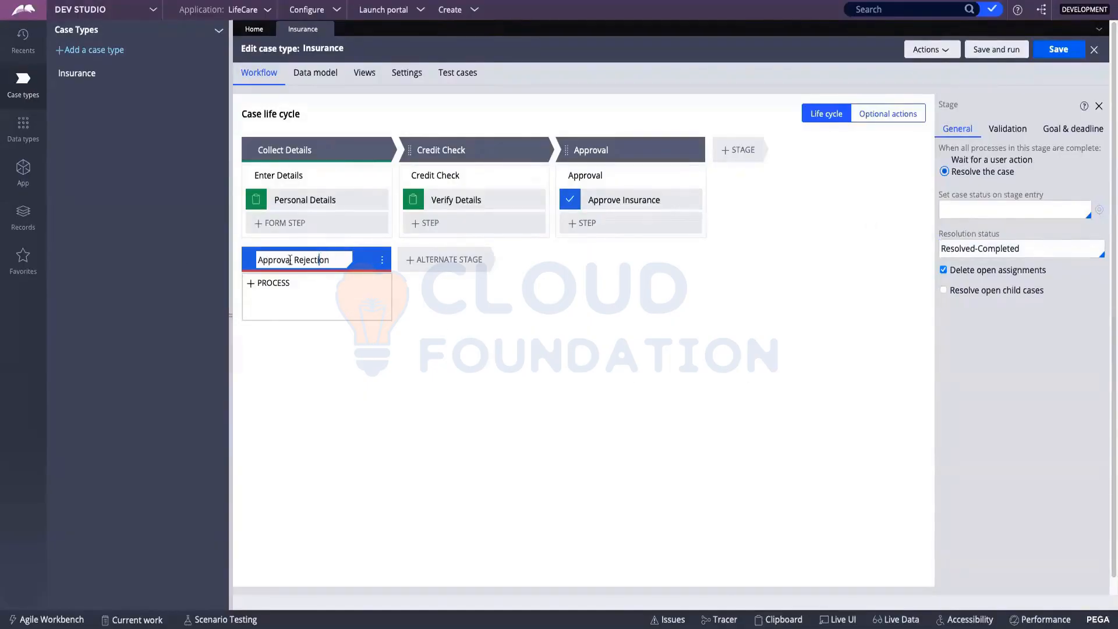
left_click(271, 283)
left_click_drag(349, 260, 285, 260)
- Add a process to the Approval Rejection stage with the Send email automation as its step
mouse_move(283, 306)
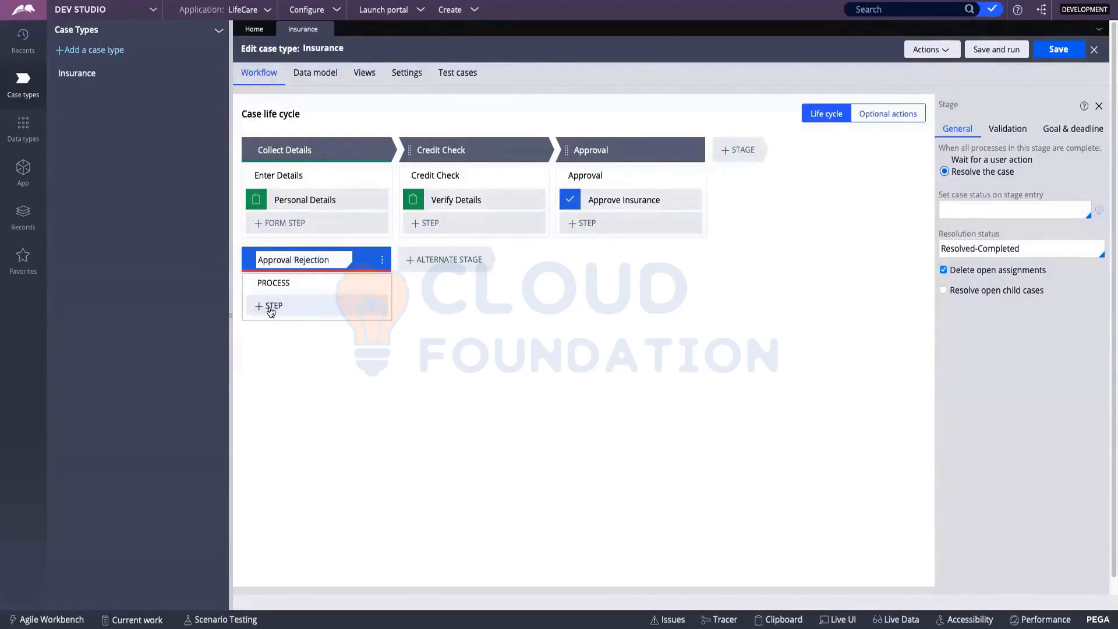
left_click(271, 309)
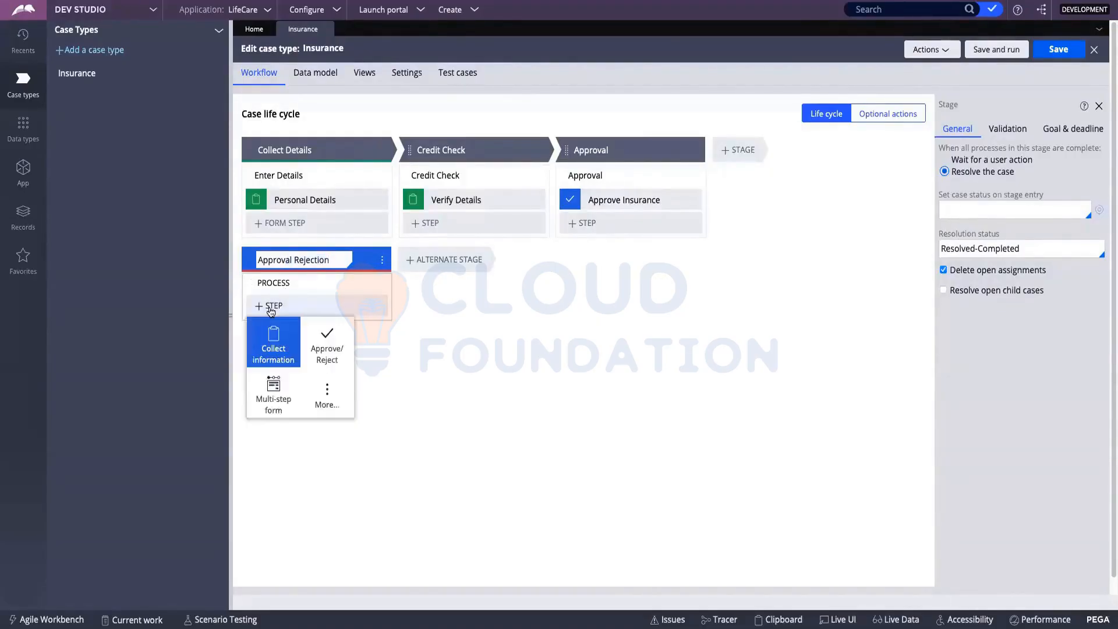
left_click(332, 393)
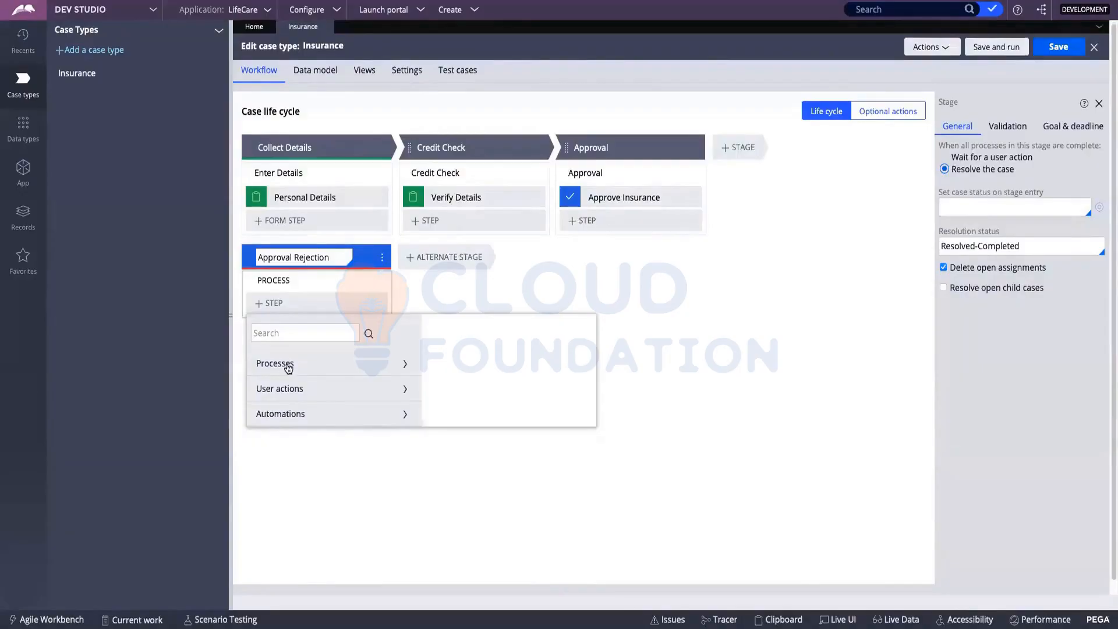
left_click(289, 414)
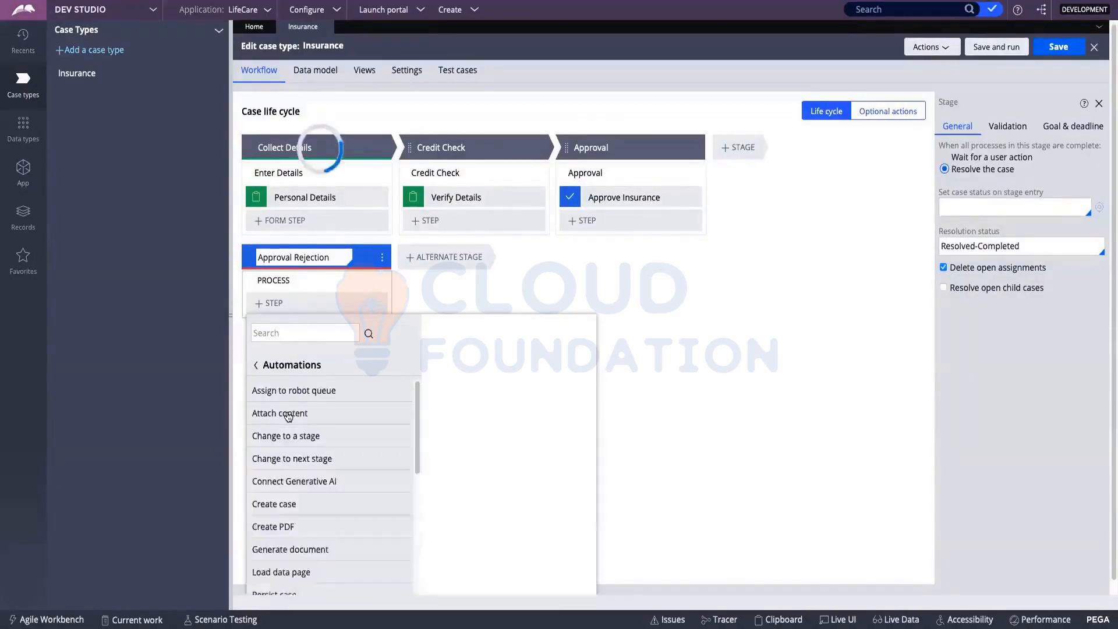
scroll(301, 412, "down", 1)
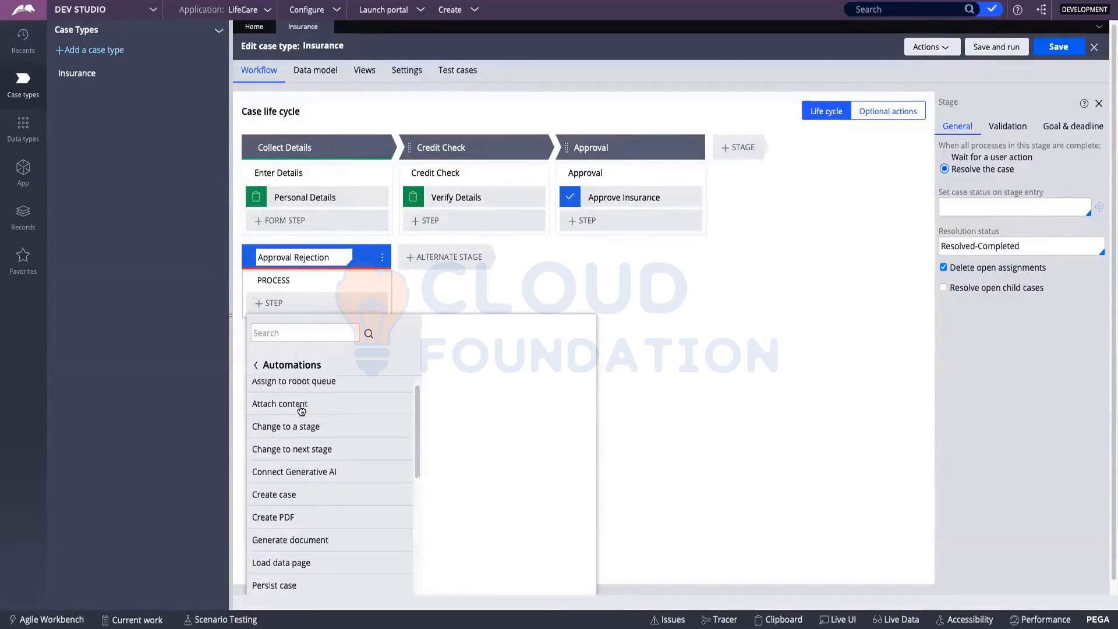
scroll(300, 413, "down", 3)
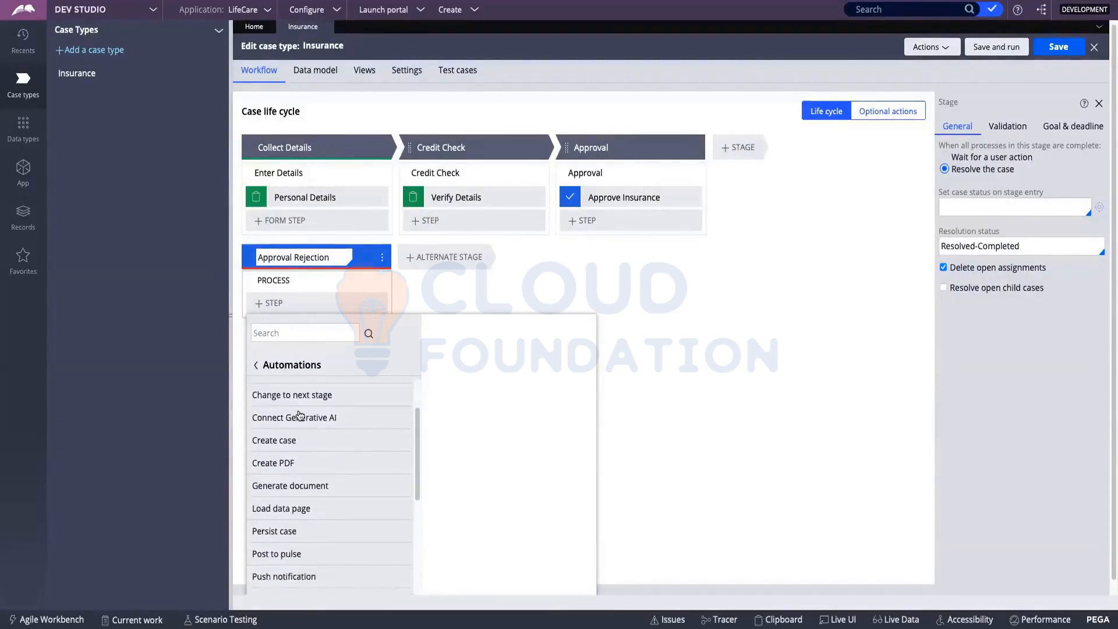
scroll(299, 414, "down", 10)
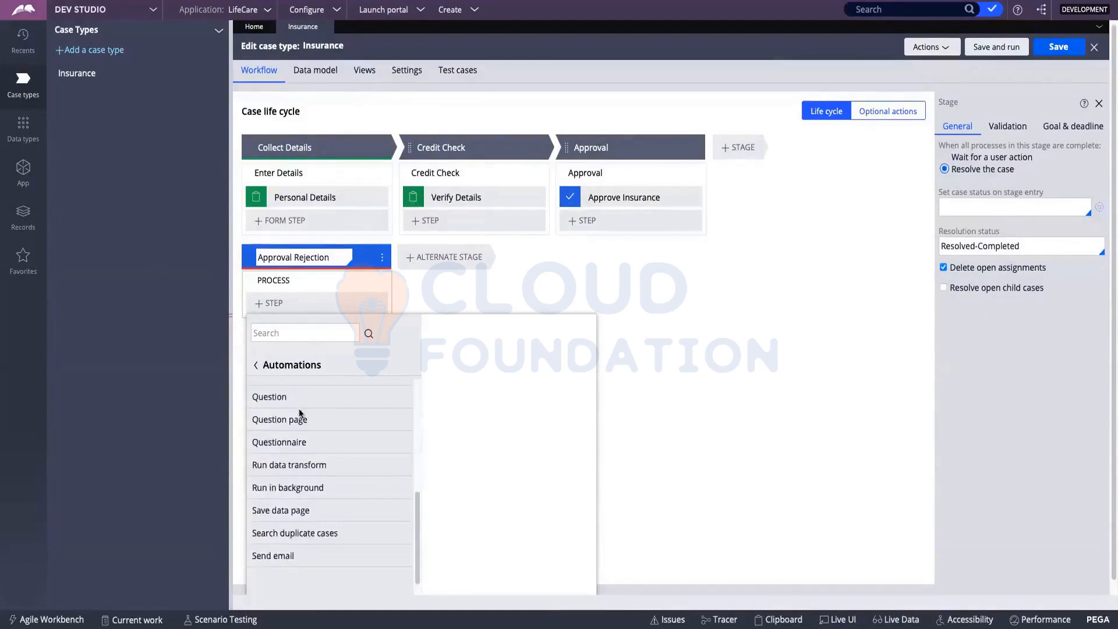
scroll(274, 555, "down", 1)
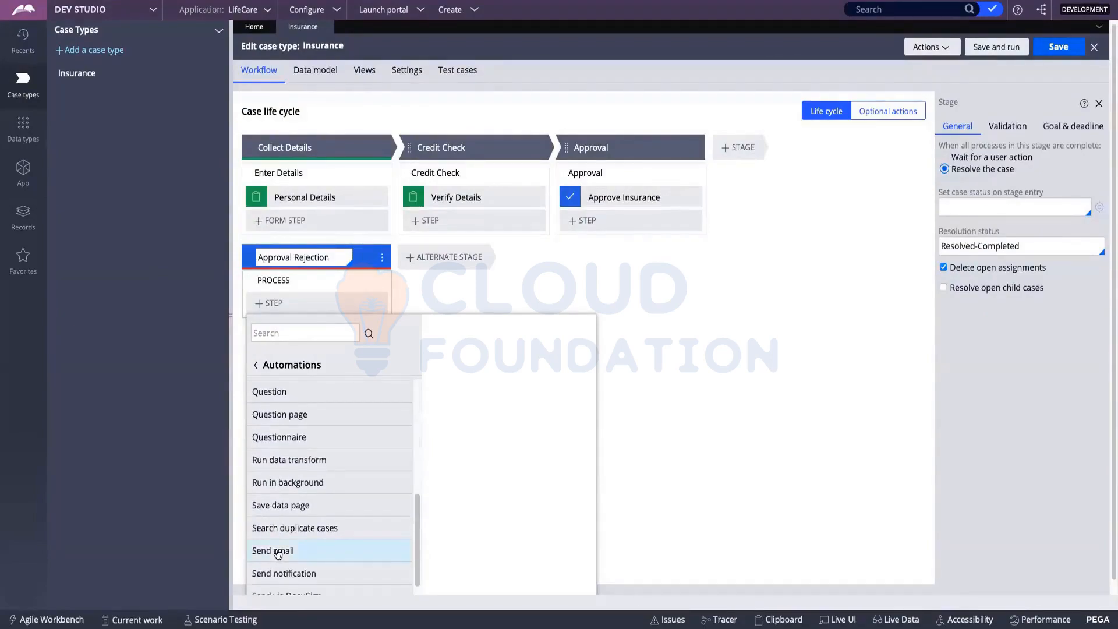
left_click(278, 552)
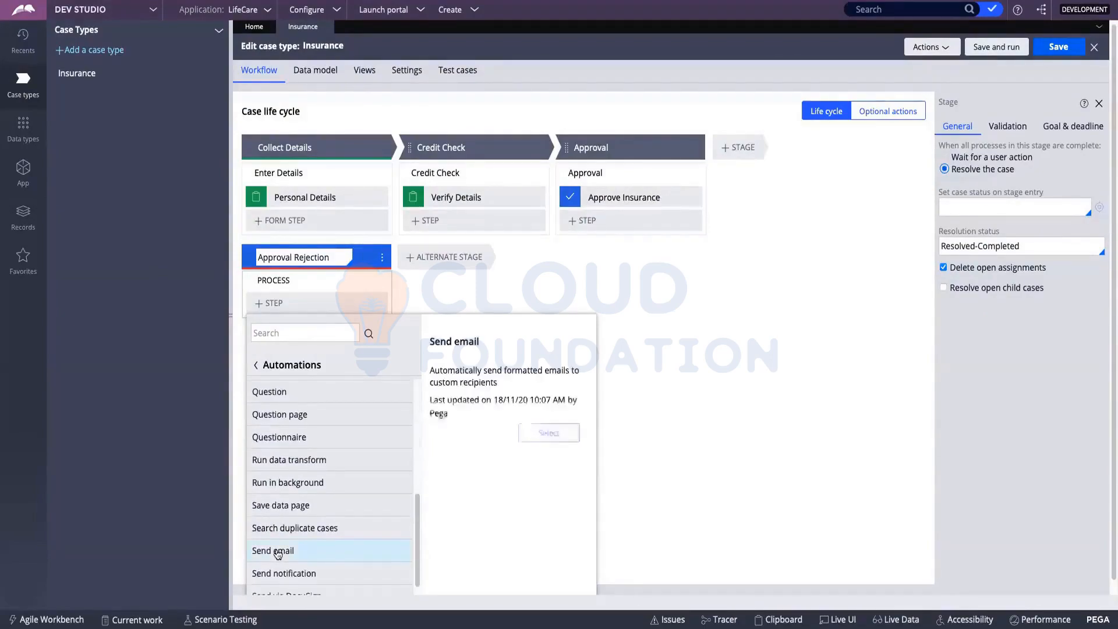
left_click(535, 435)
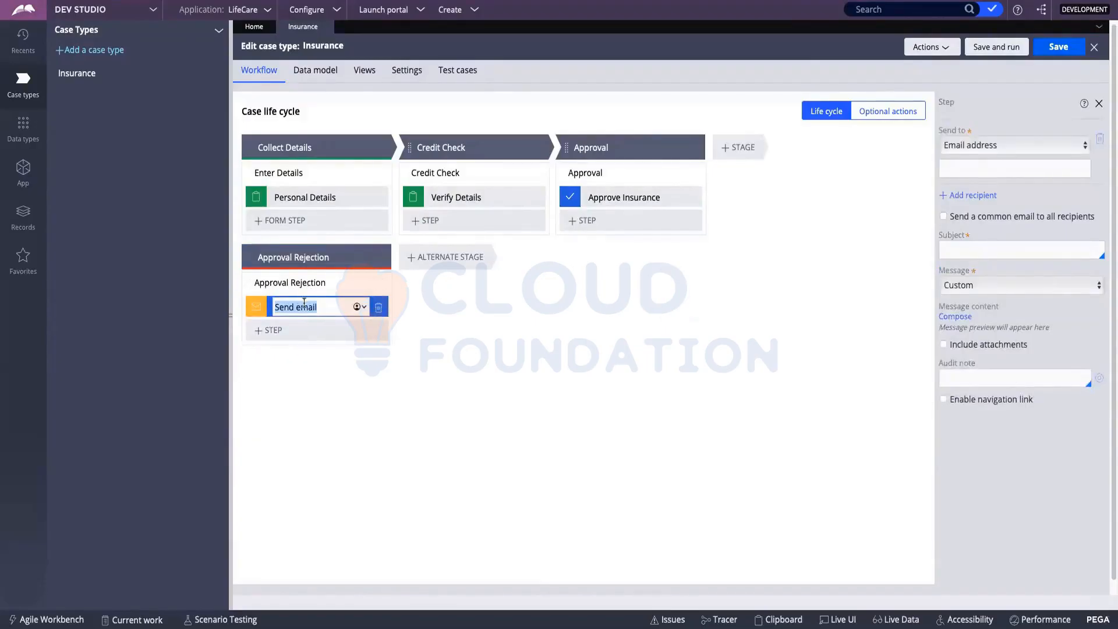
- Name the Send email step in the Approval Rejection stage Rejection Email
type("Reject")
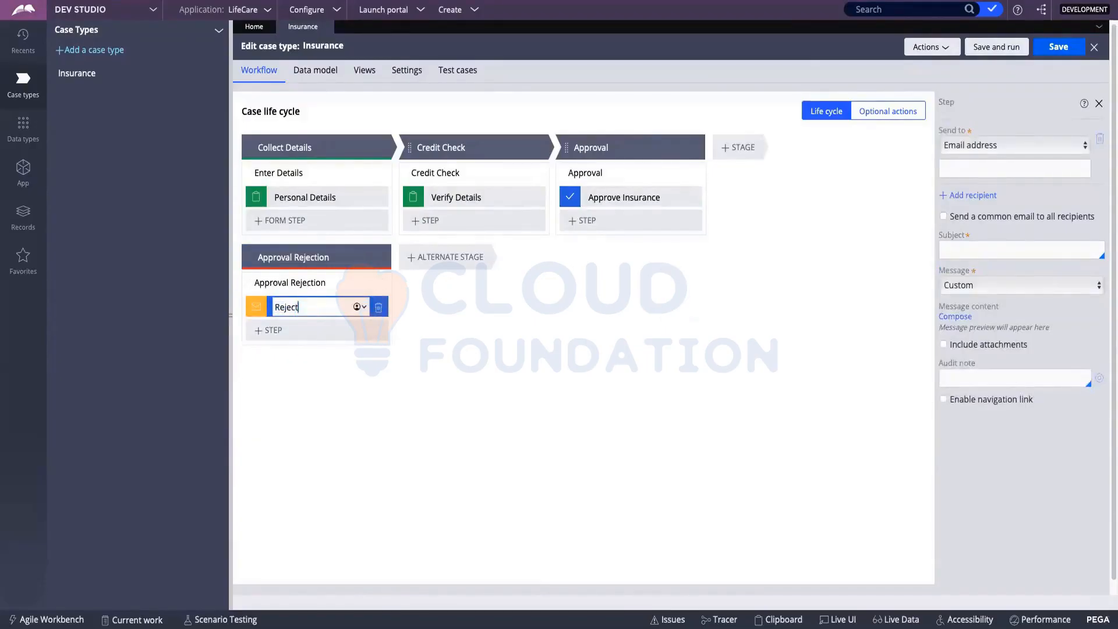
type("ion EMail")
key("BackSpace")
key("BackSpace")
key("BackSpace")
key("BackSpace")
type("mail")
key("Return")
- Rename the process in the Approval Rejection stage as Rejected and save the Insurance case type
left_click(293, 281)
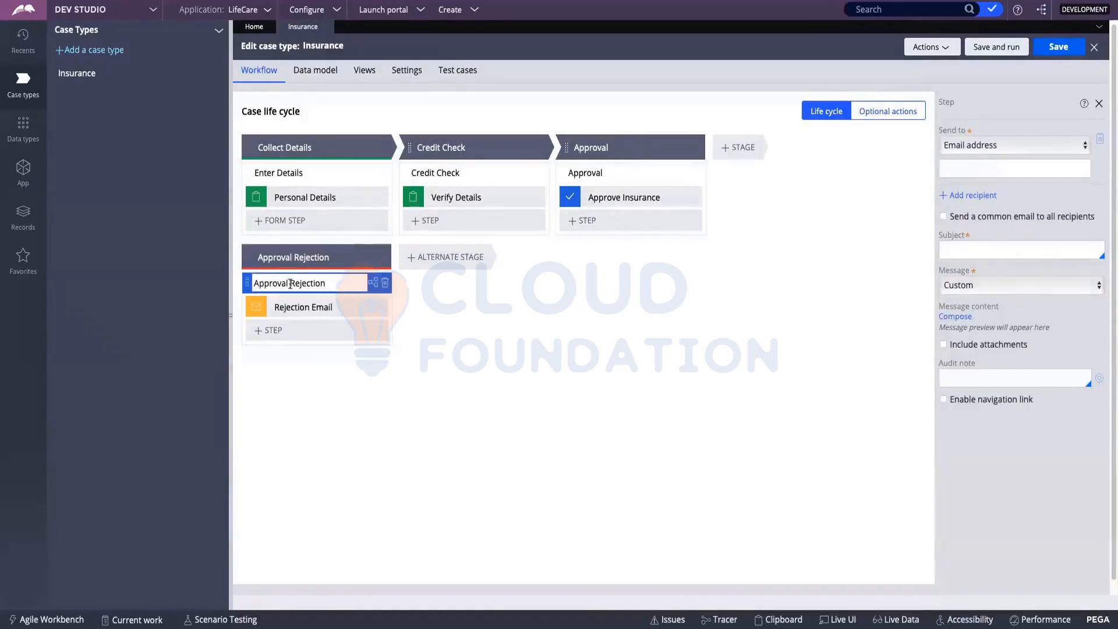
key("ctrl+a")
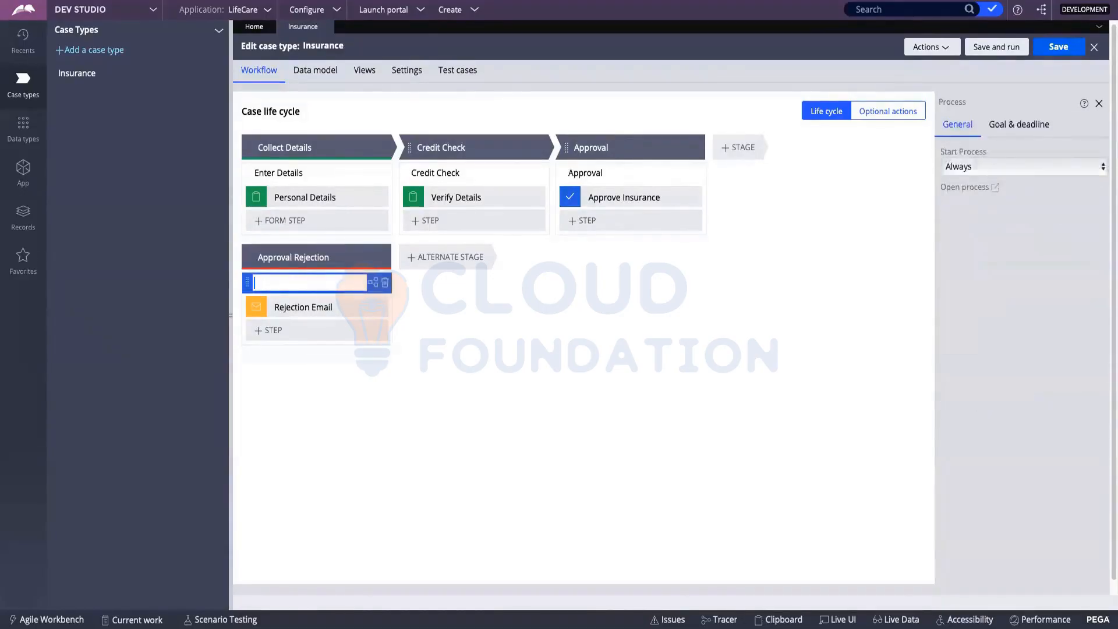
type("Rejected")
left_click(684, 302)
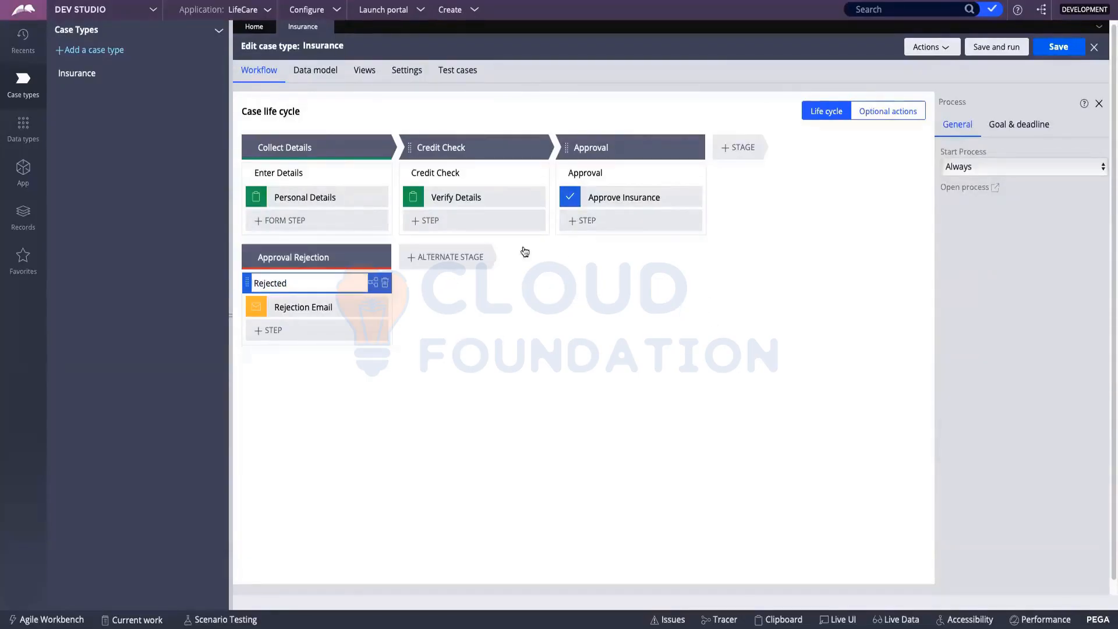
left_click(1052, 46)
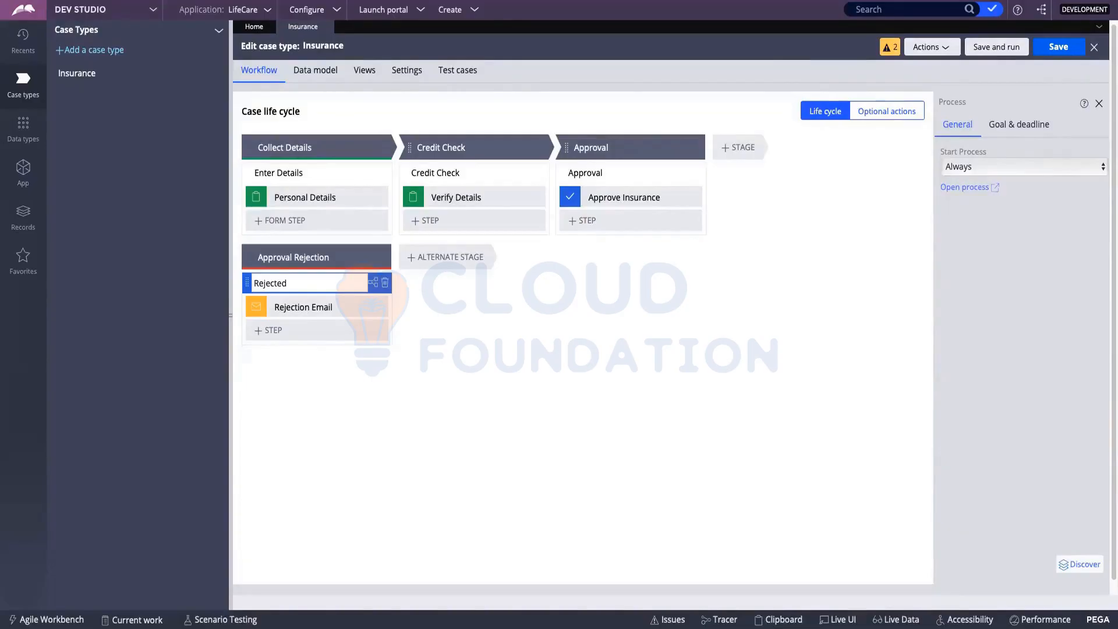
- Switch to the CSA : Day 2 whiteboard and review the flow chart's Collect Details, Credit Check and Approval parts
key("super+Tab")
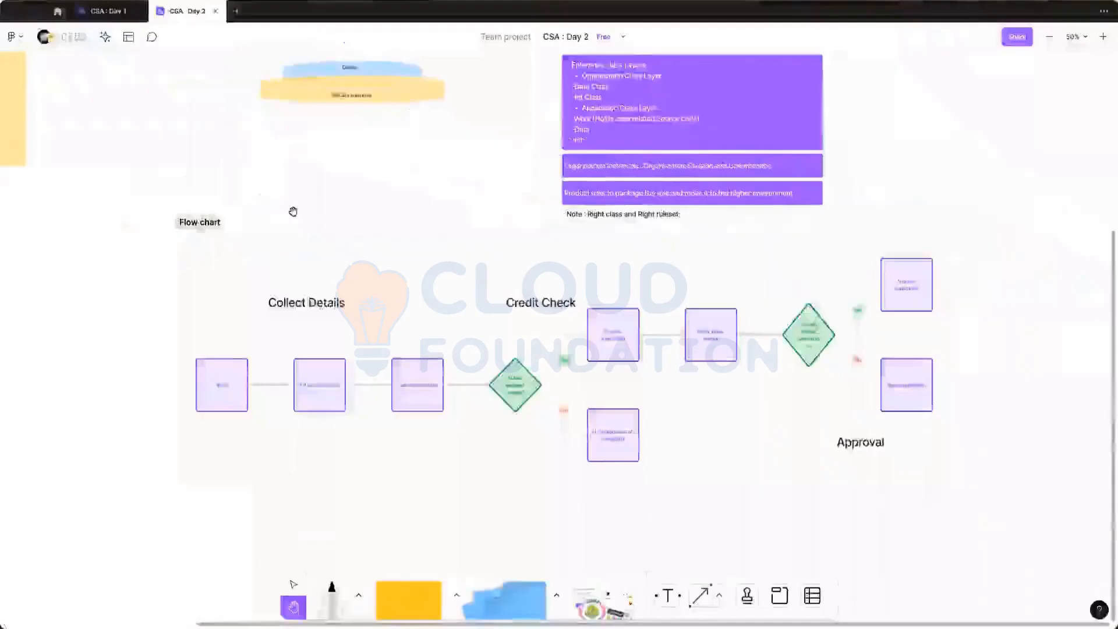
scroll(225, 338, "down", 2)
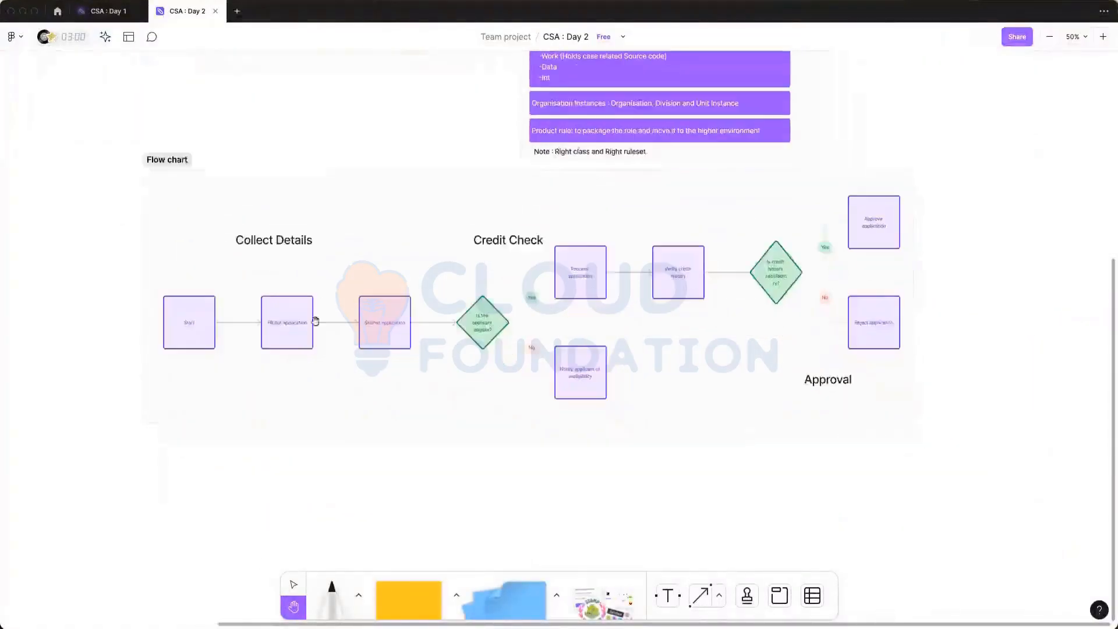
scroll(286, 303, "down", 1)
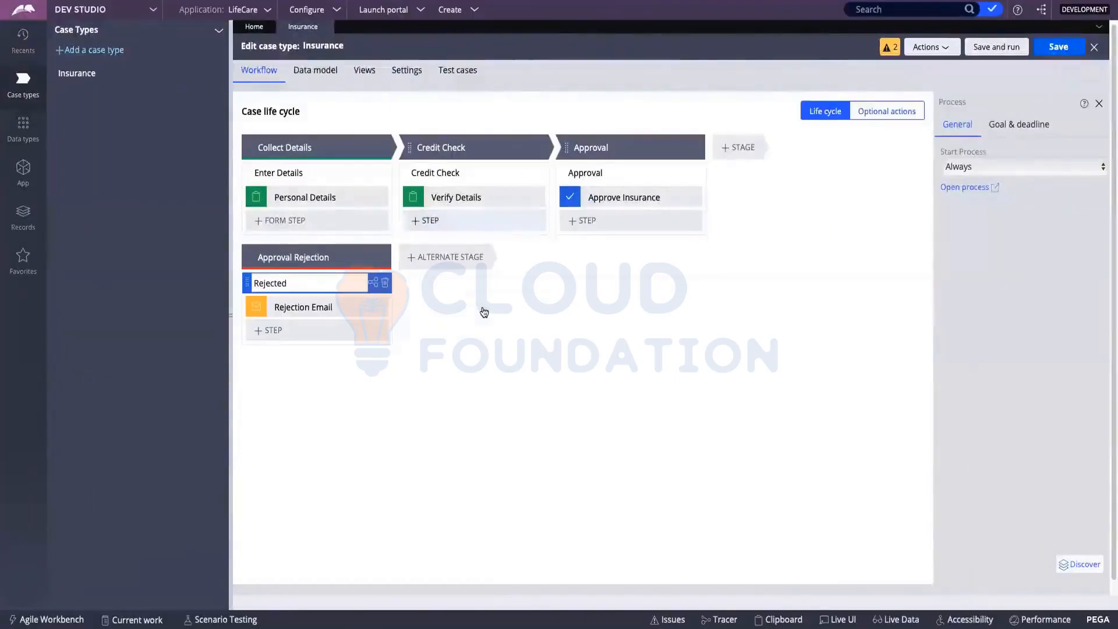
- Return to the Insurance case type and examine the processes and automations offered as a new step for the Credit Check process
left_click(426, 220)
left_click(482, 313)
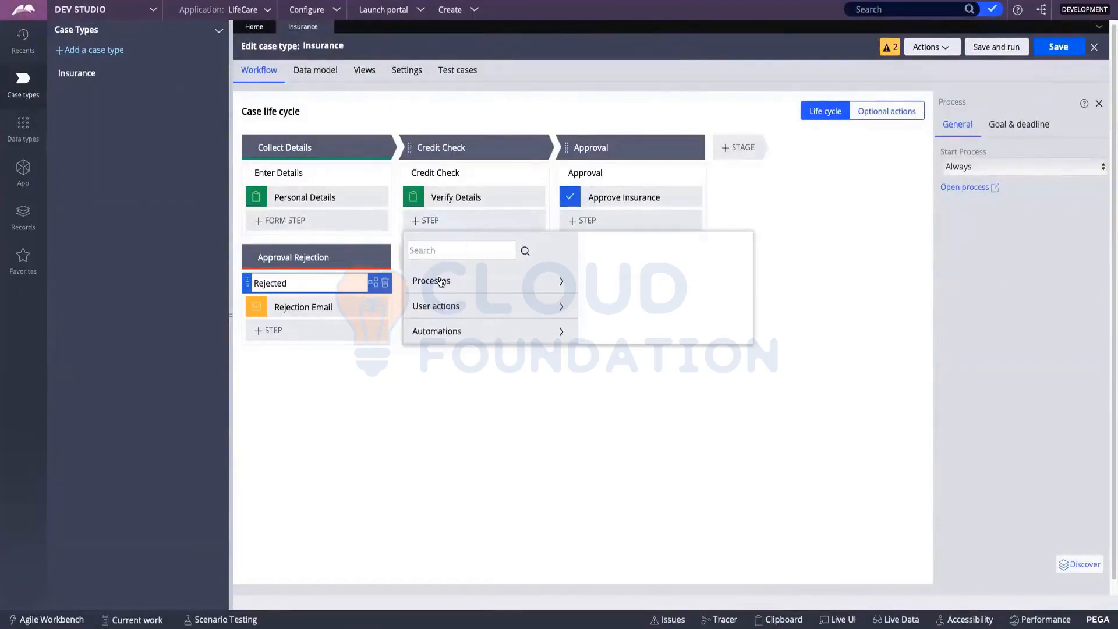
left_click(555, 282)
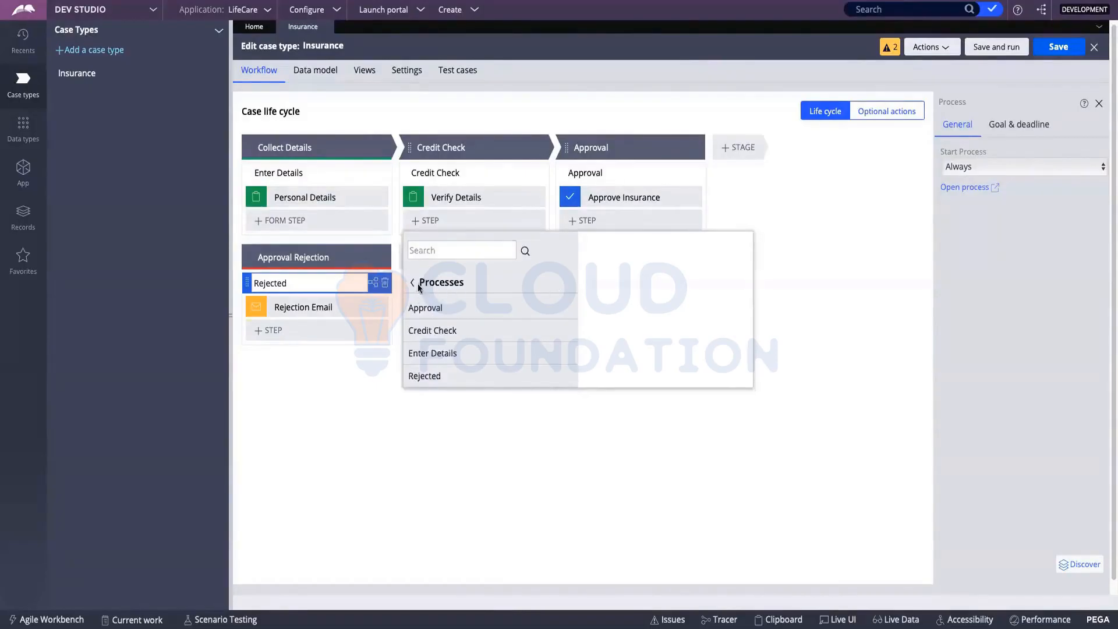
left_click(443, 286)
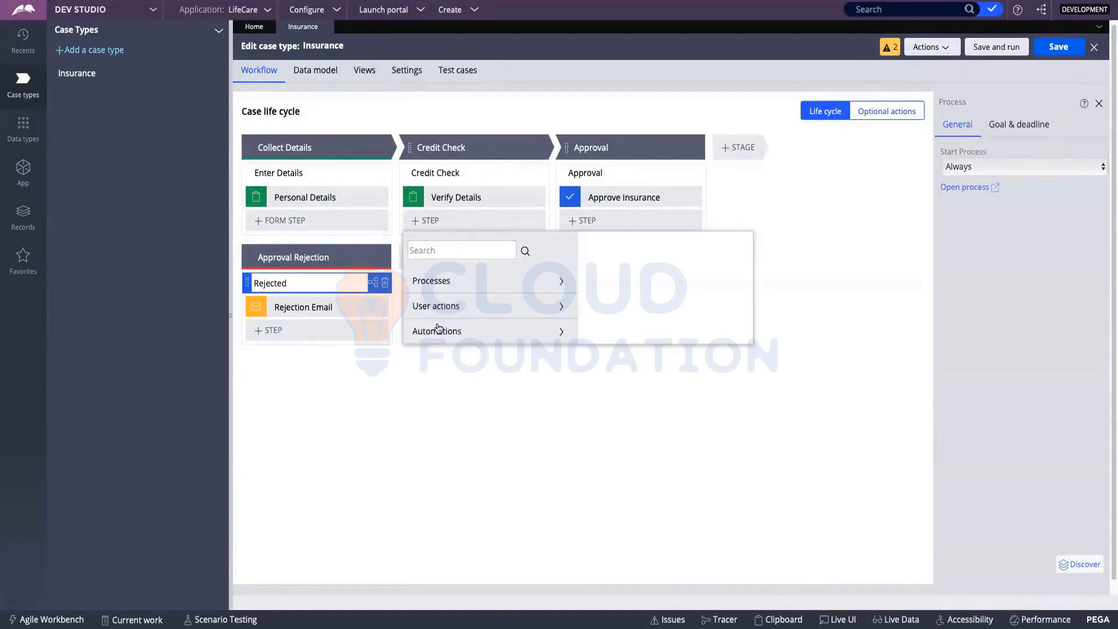
left_click(439, 331)
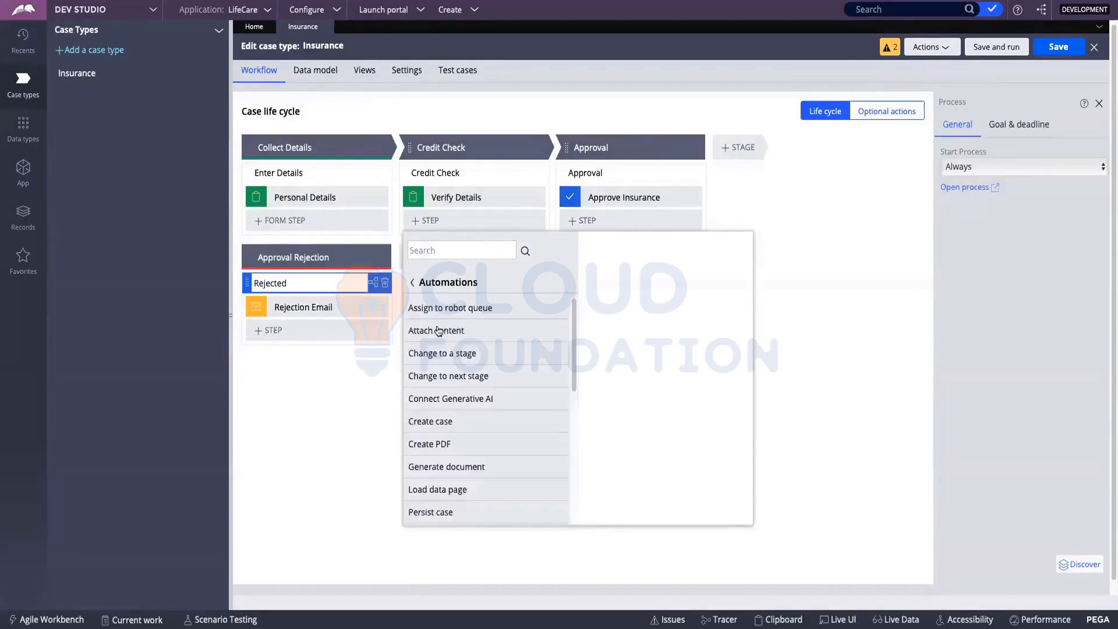
scroll(447, 300, "down", 1)
scroll(450, 307, "down", 5)
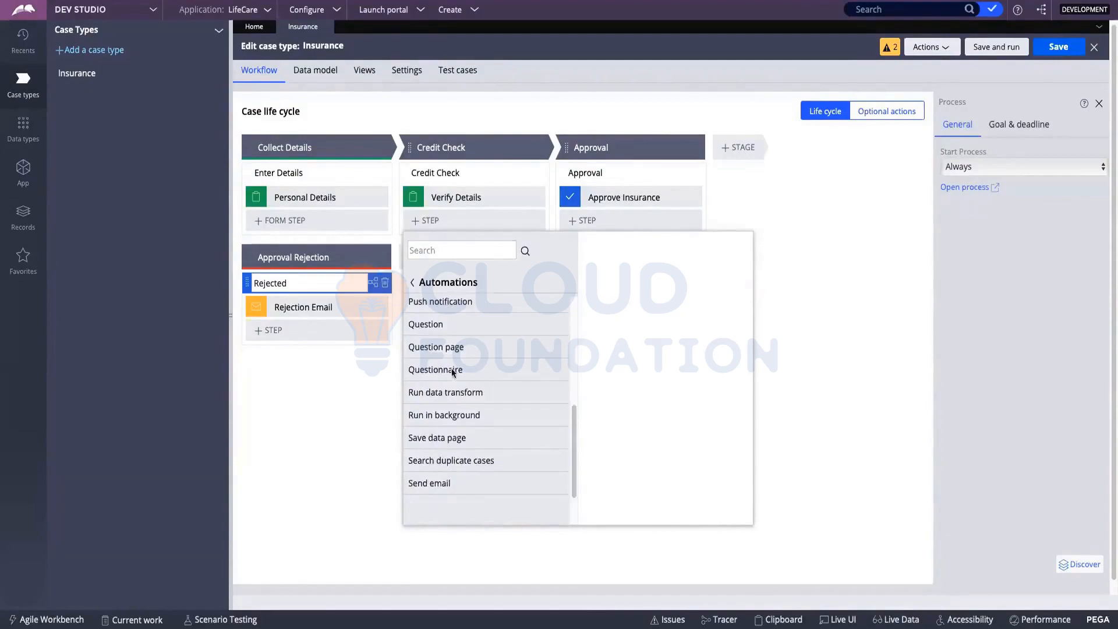
scroll(450, 367, "down", 1)
scroll(454, 389, "up", 3)
scroll(453, 389, "up", 5)
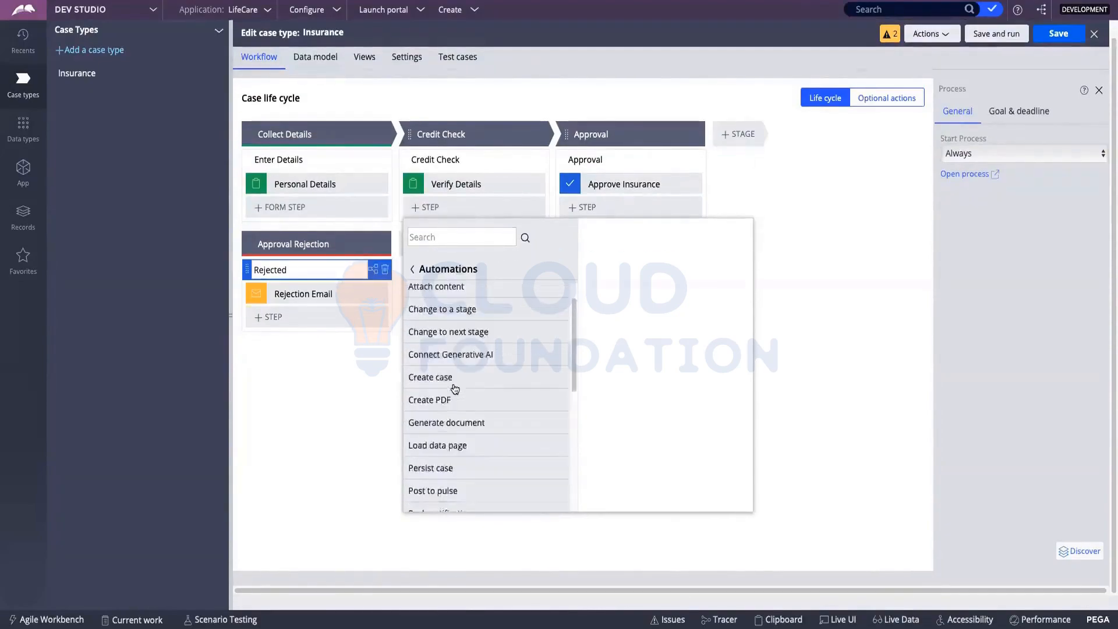
left_click(324, 385)
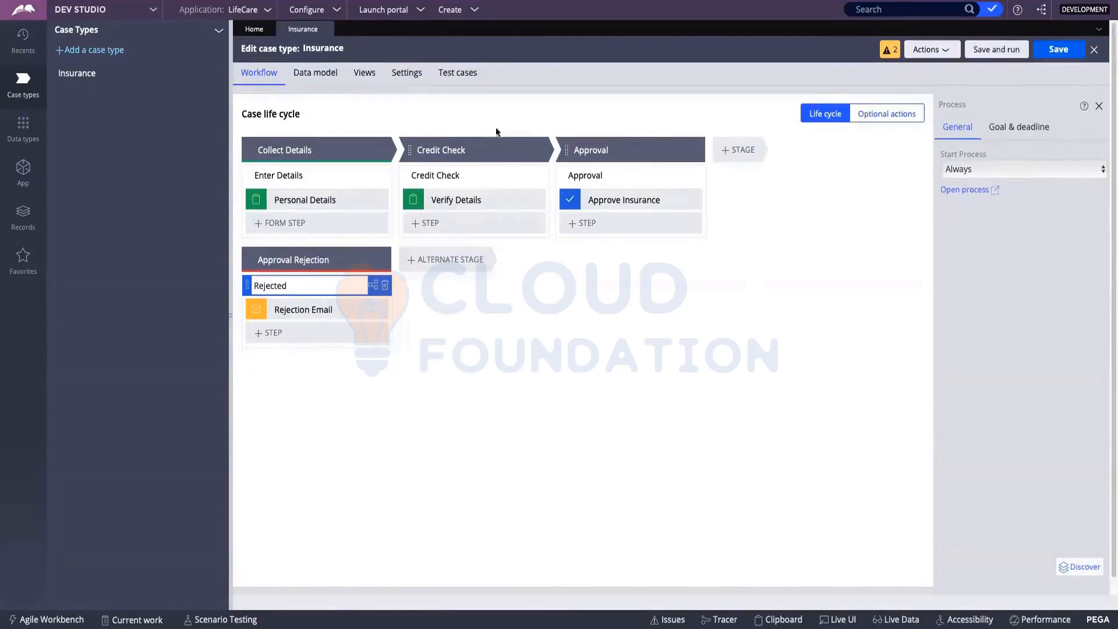
- Select the Credit Check process and save the Insurance case type
left_click(524, 183)
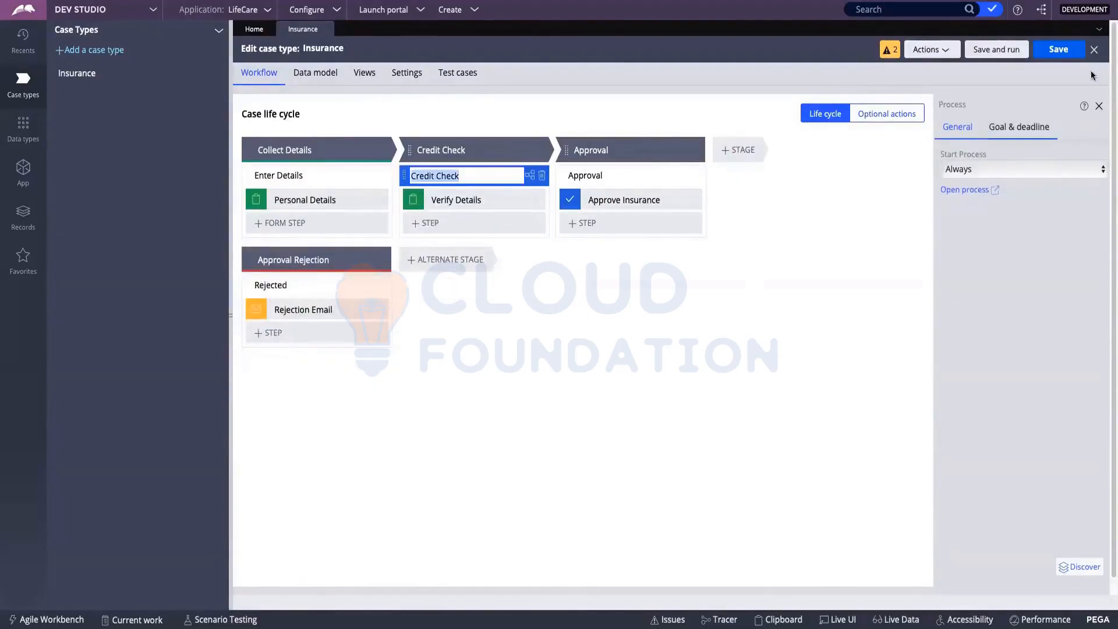
left_click(1044, 52)
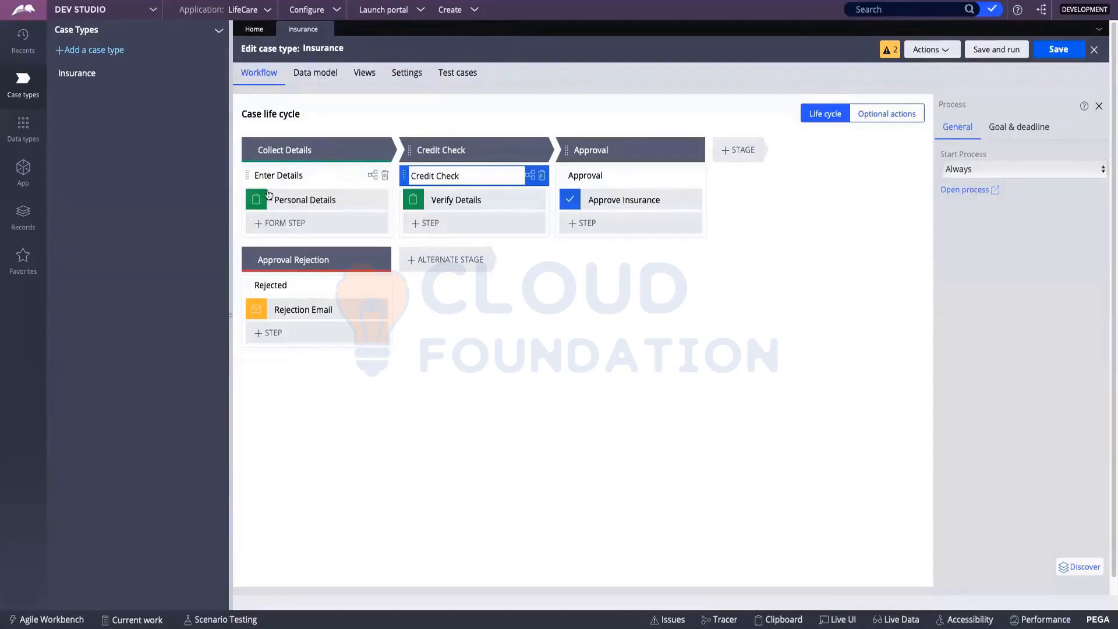
- Examine the flow diagram behind the Enter Details process, including its start shape and Personal Details assignment, and return to the stages
left_click(297, 176)
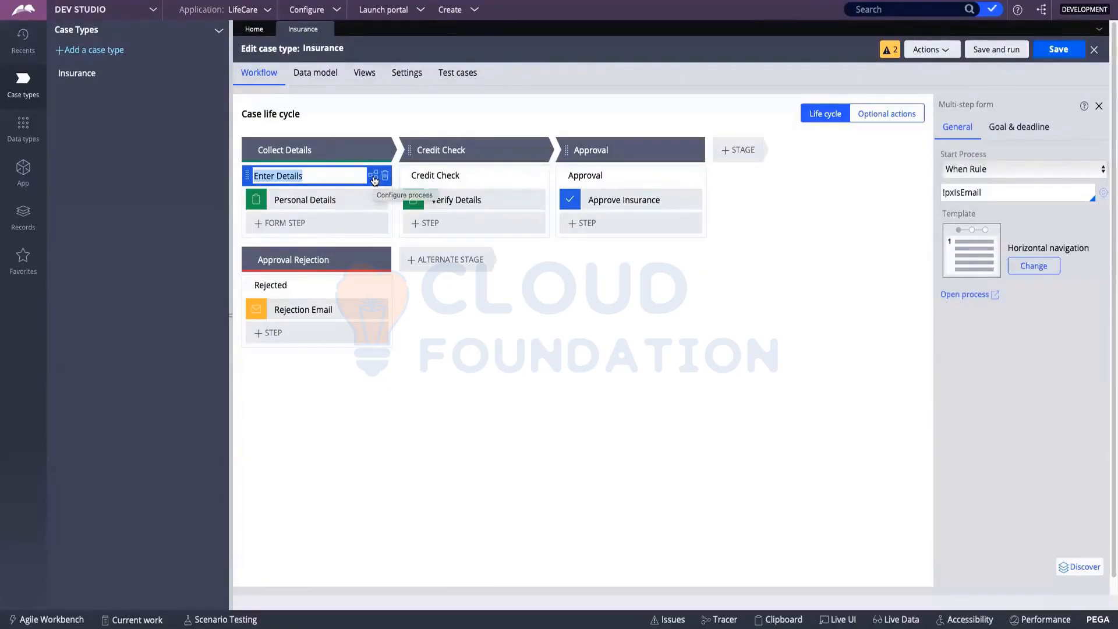
left_click(375, 181)
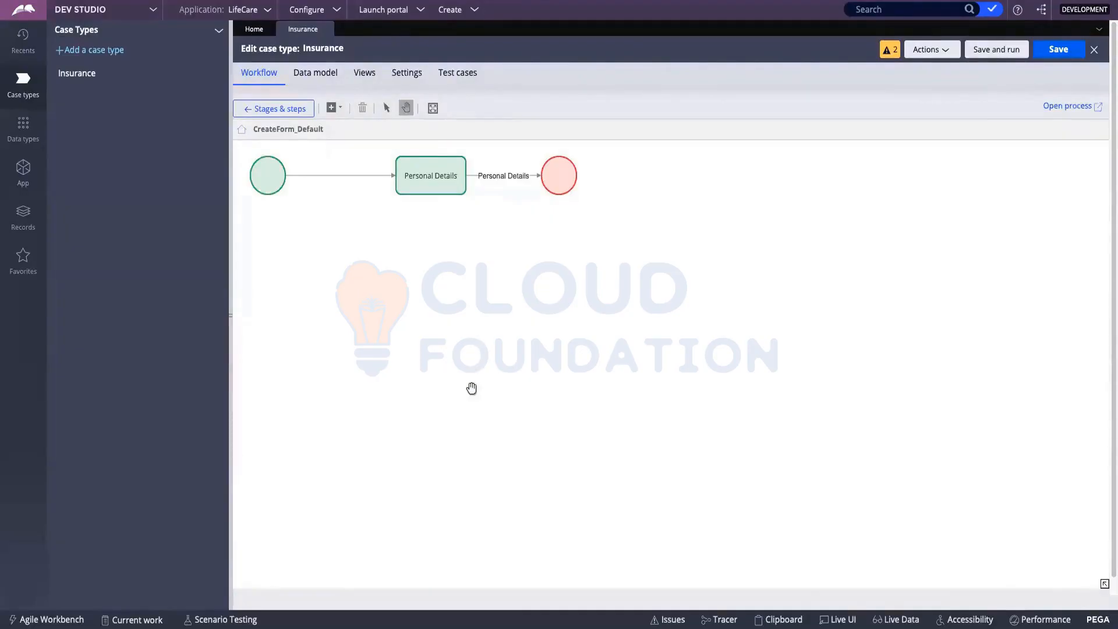
left_click(282, 176)
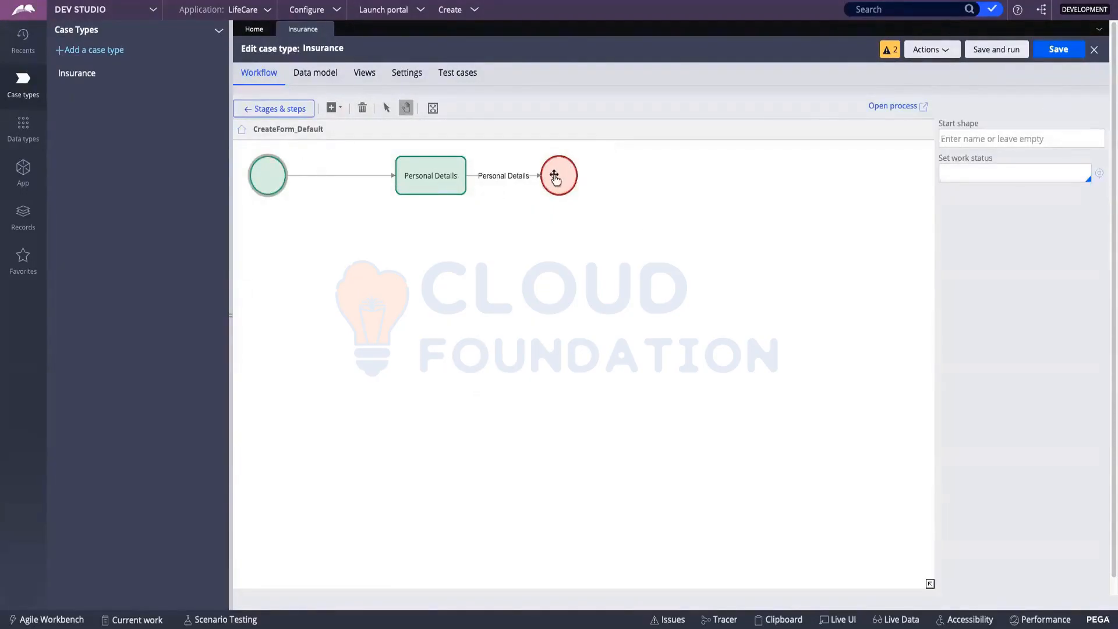
left_click(422, 179)
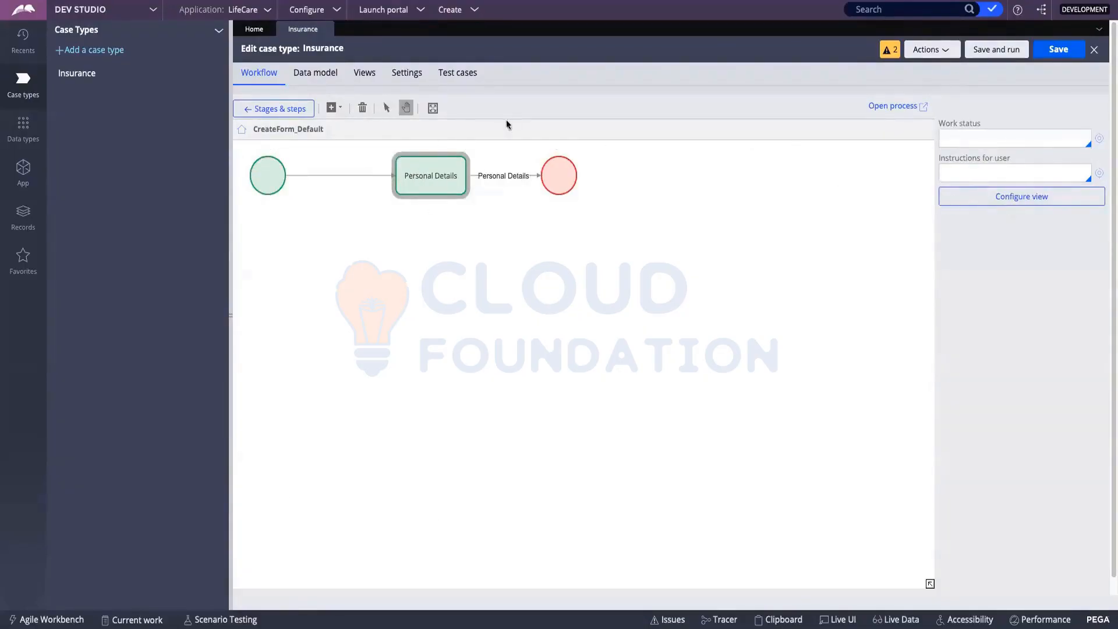
double_click(446, 178)
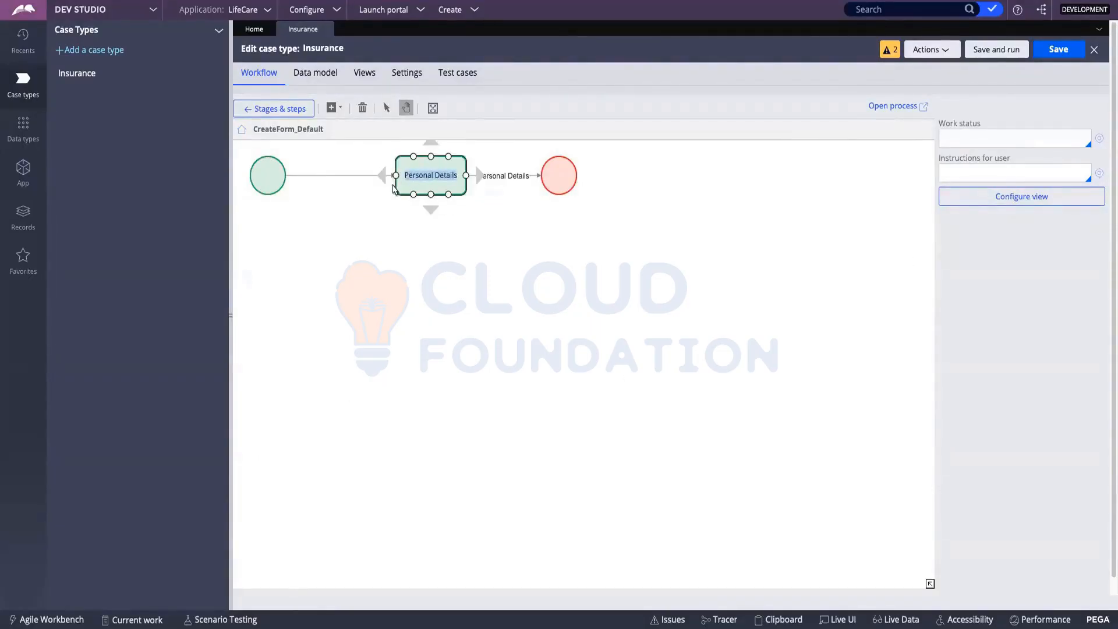
key("Return")
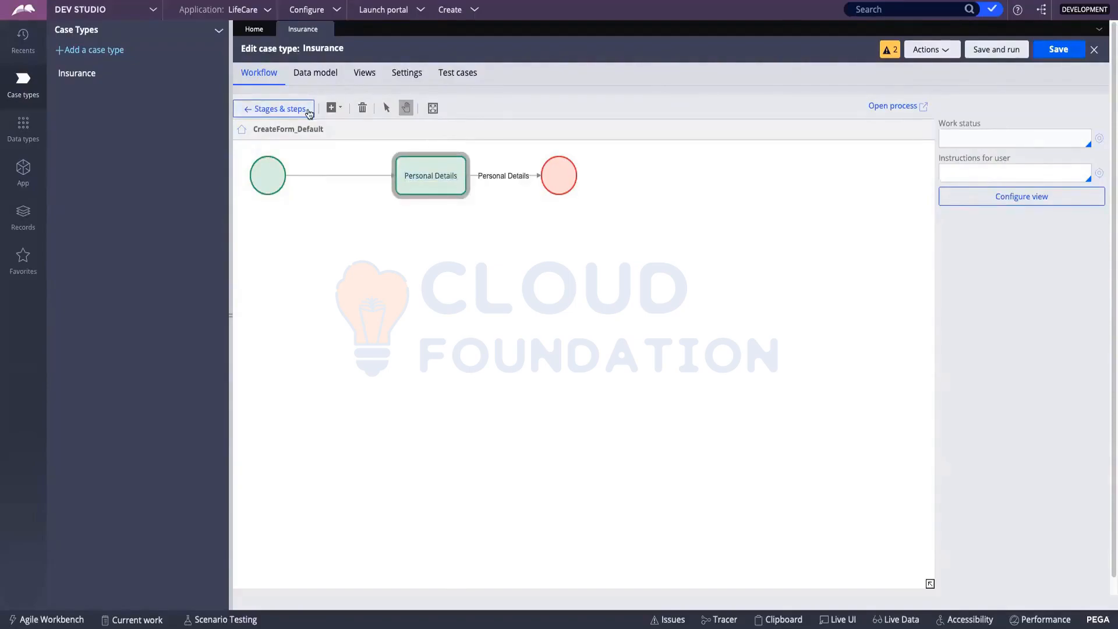
left_click(279, 111)
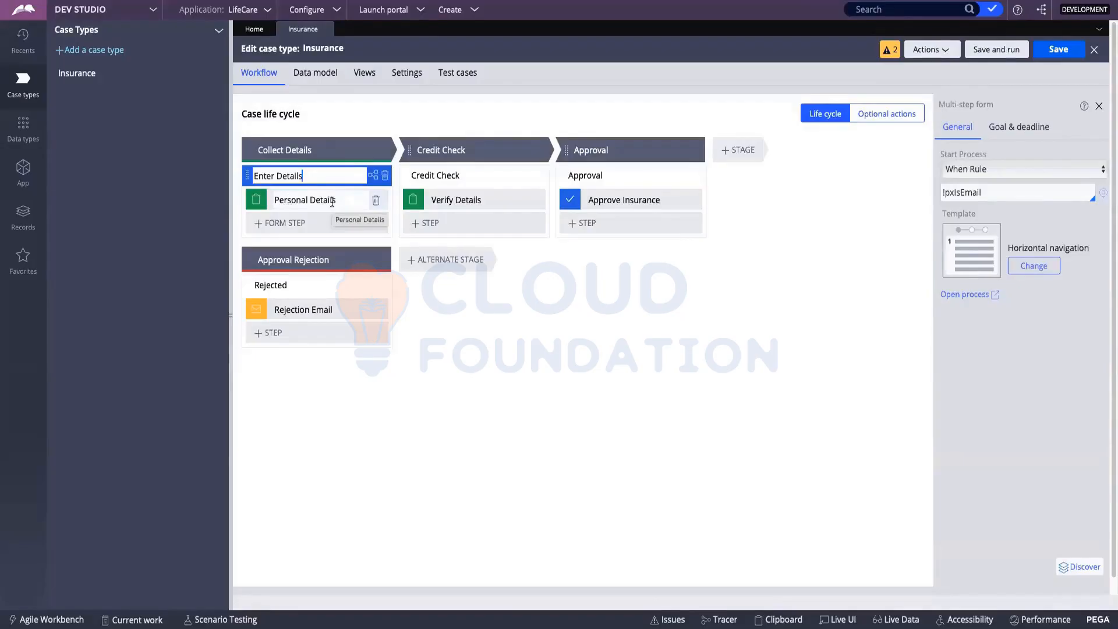
left_click(373, 176)
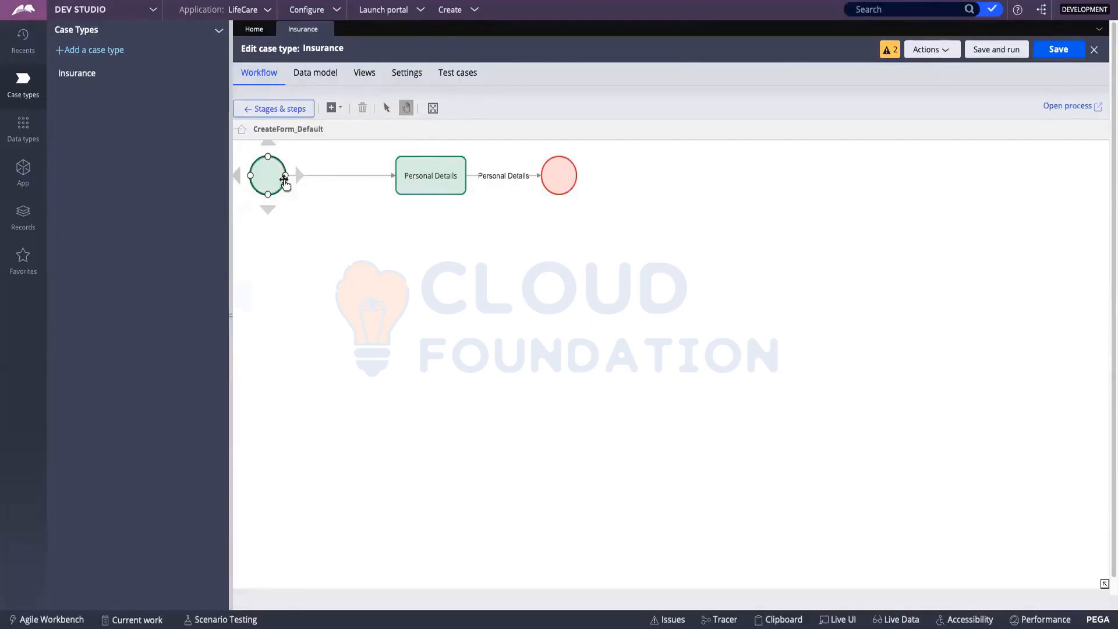
left_click(260, 182)
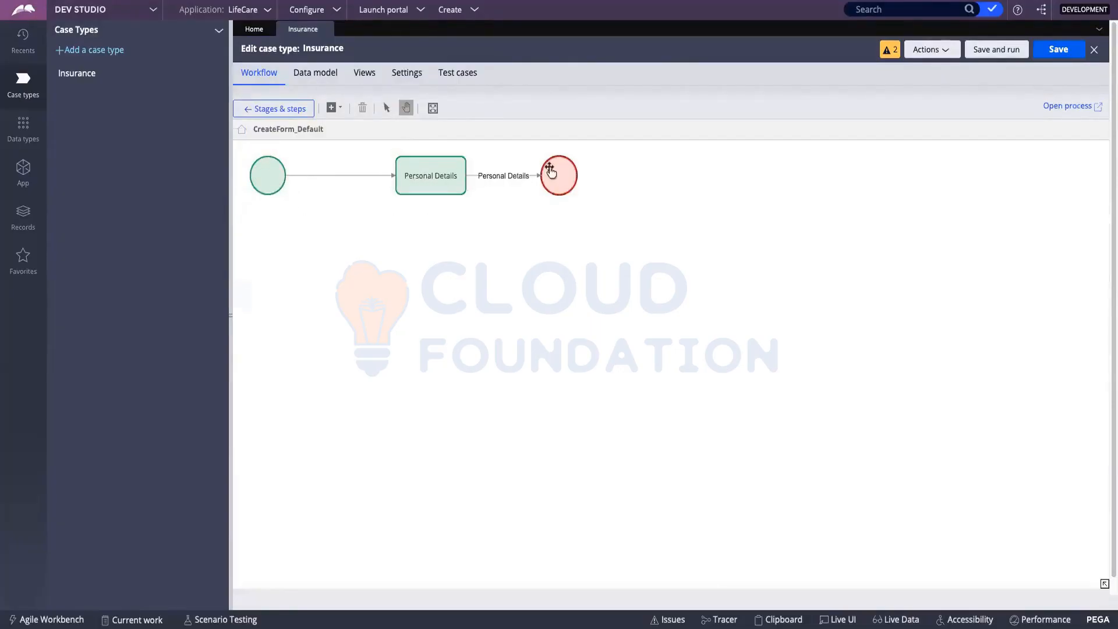
left_click(433, 181)
left_click(282, 109)
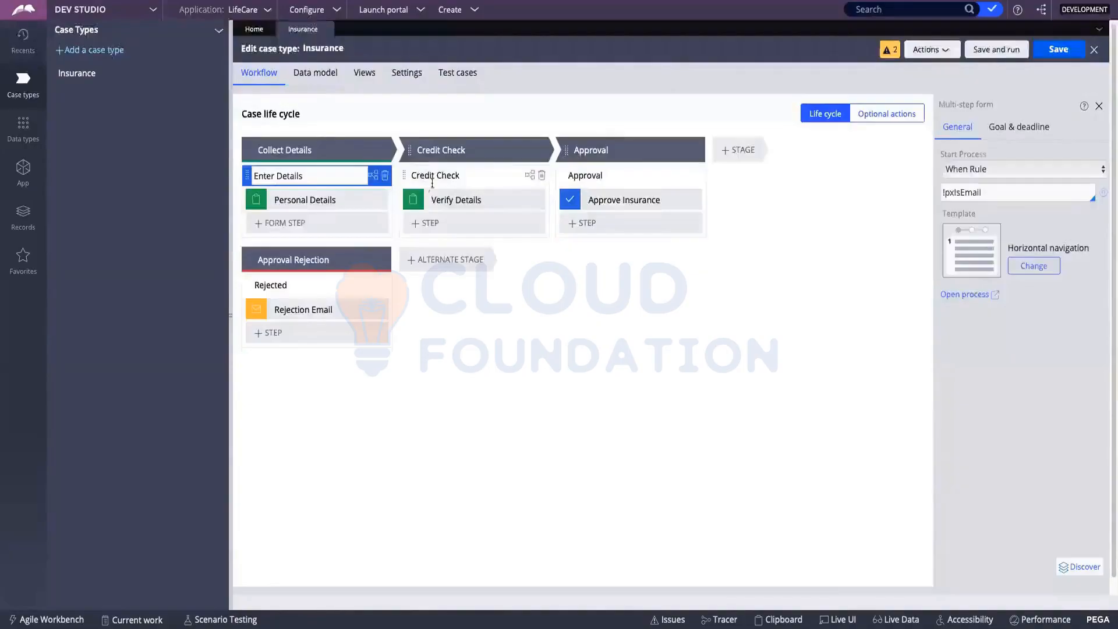
- Open the flow diagram of the Credit Check process and examine its start, Verify Details and end shapes
left_click(530, 175)
left_click(265, 166)
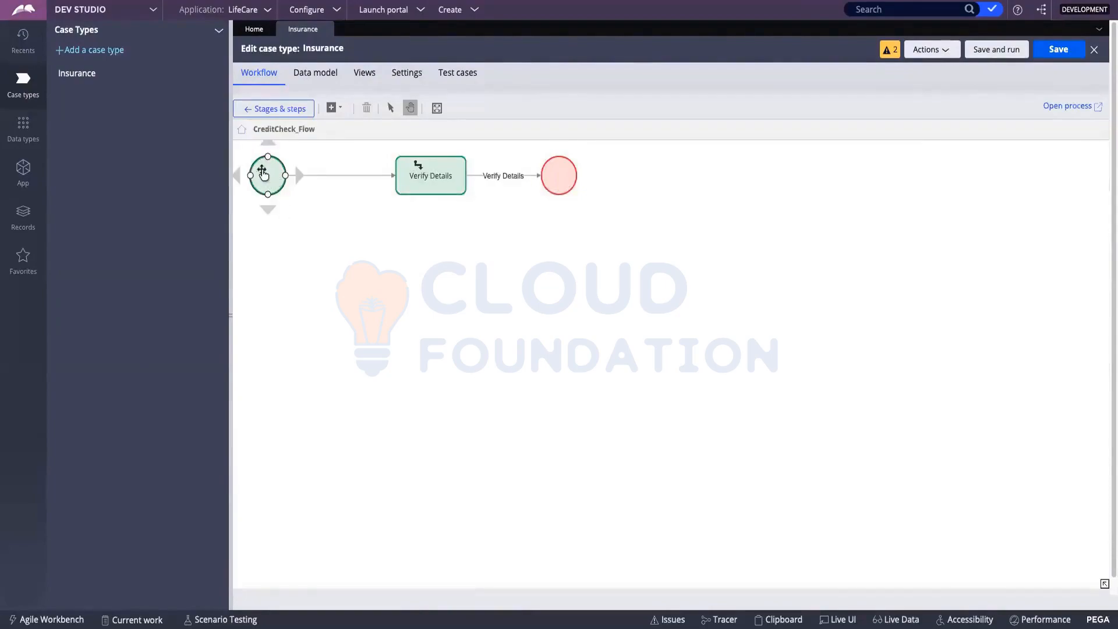
left_click(547, 174)
left_click(417, 165)
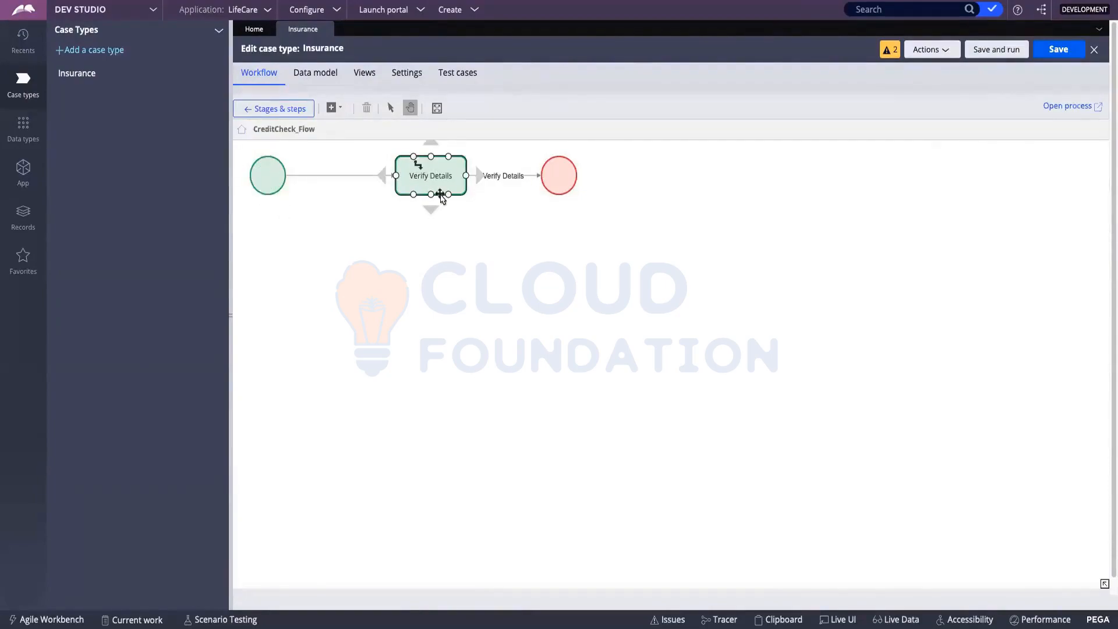
left_click(461, 240)
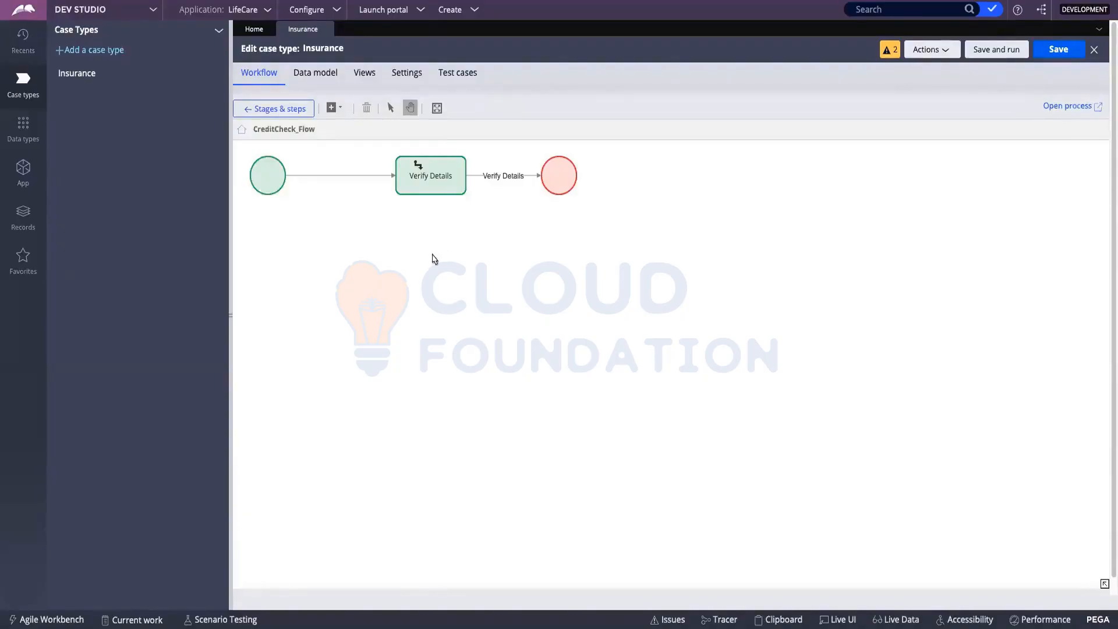
- Try to place a Decision shape below Verify Details in the case type's Credit Check flow diagram
right_click(432, 257)
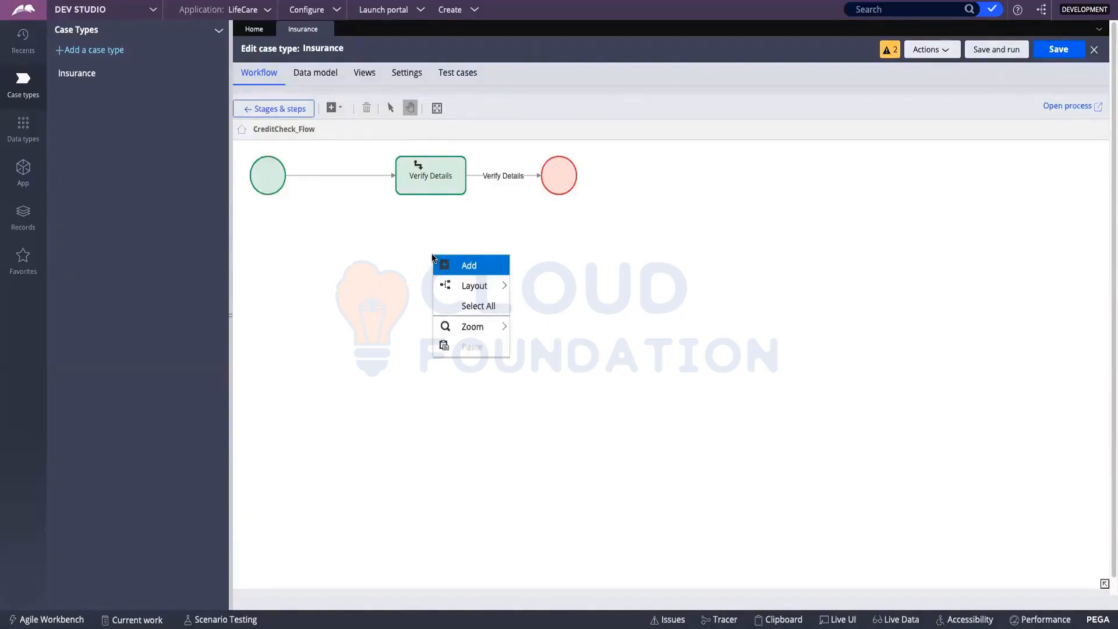
left_click(438, 230)
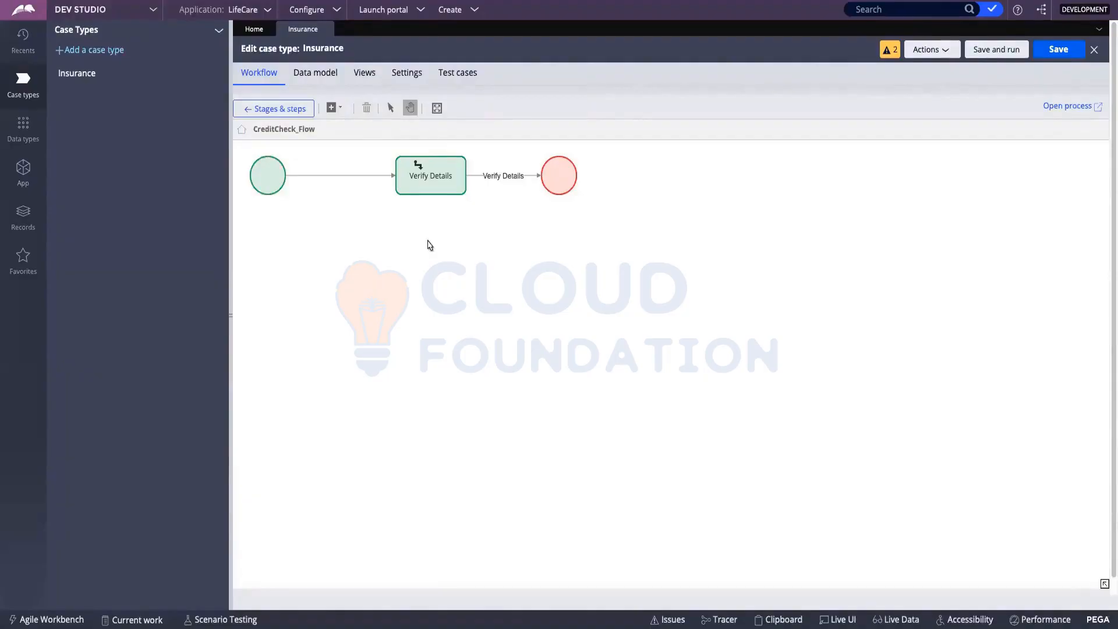
right_click(428, 241)
mouse_move(465, 251)
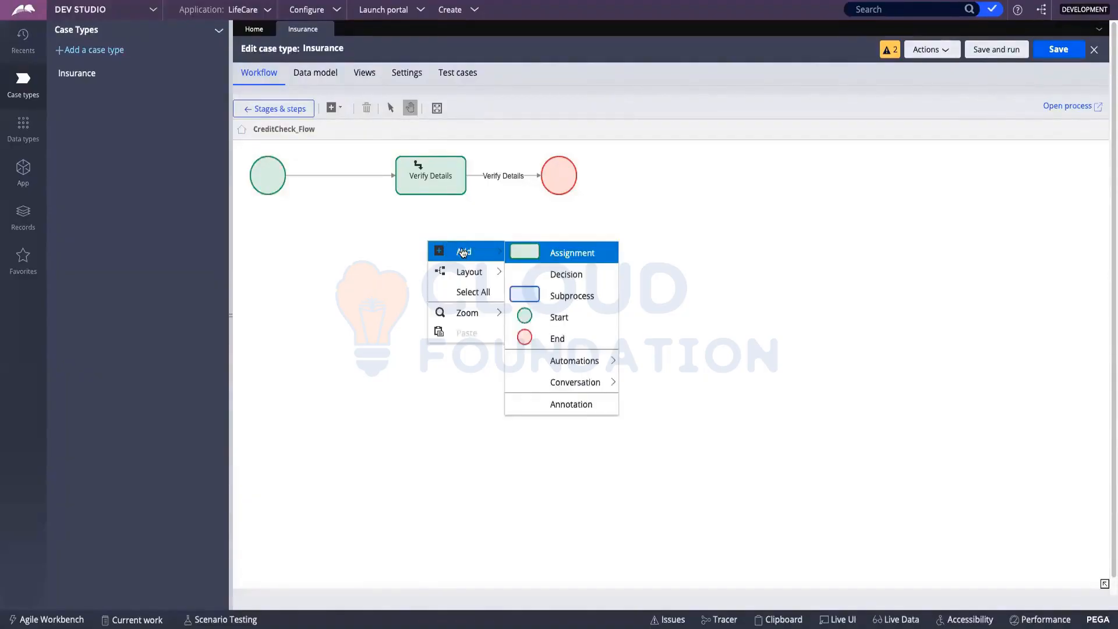
left_click(552, 274)
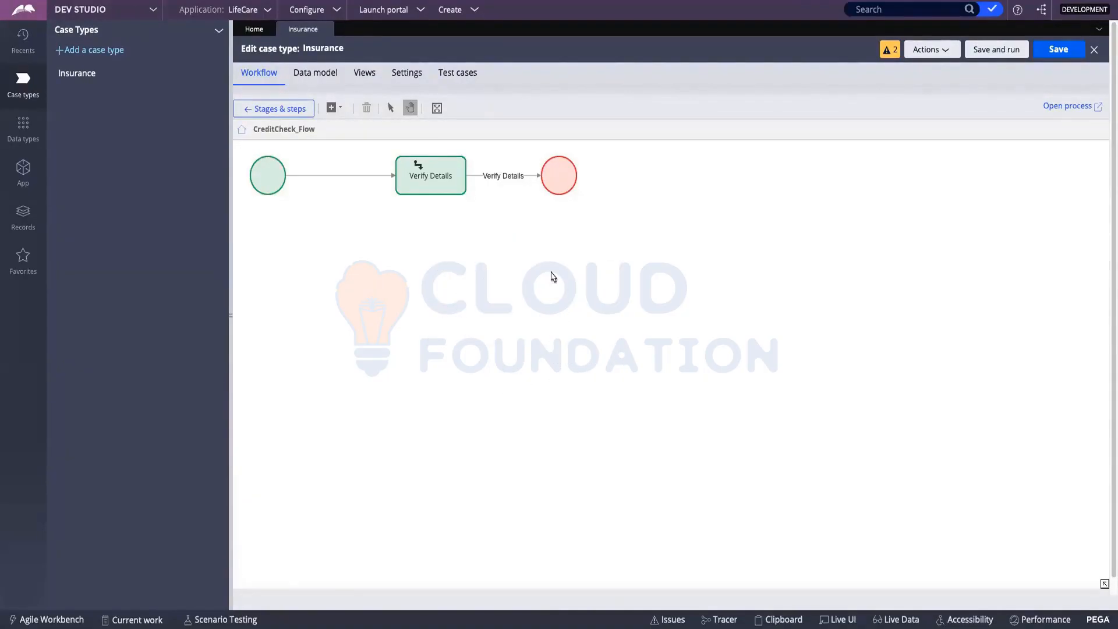
left_click(463, 260)
left_click_drag(428, 272, 429, 272)
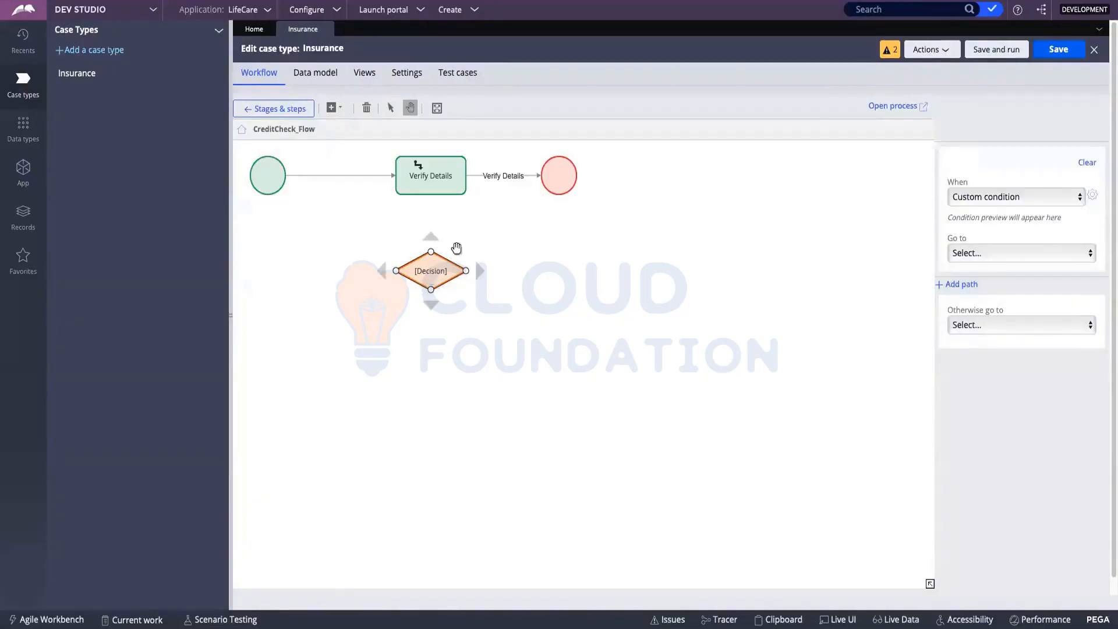
- Open the Credit Check process as its own flow rule and place a Decision shape below Verify Details
left_click(893, 106)
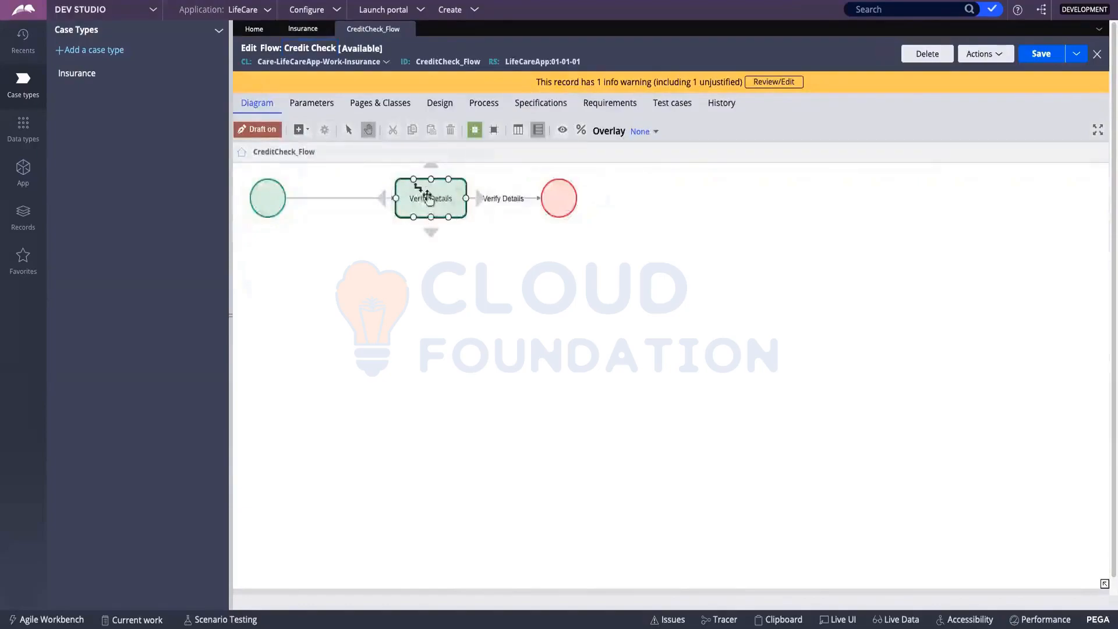
right_click(409, 271)
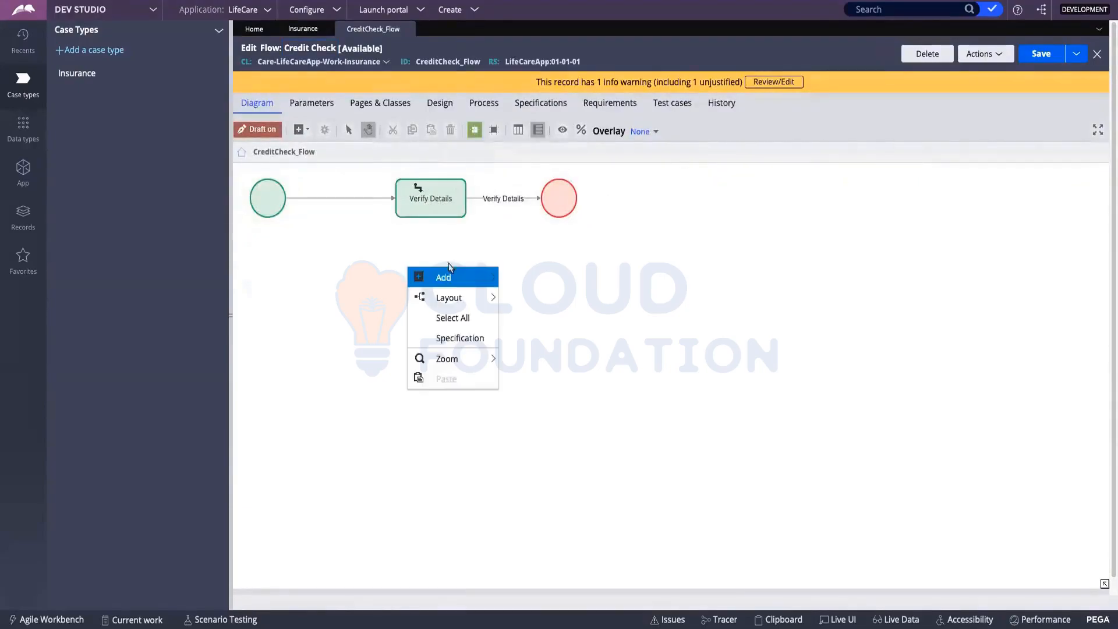
mouse_move(448, 277)
left_click(561, 301)
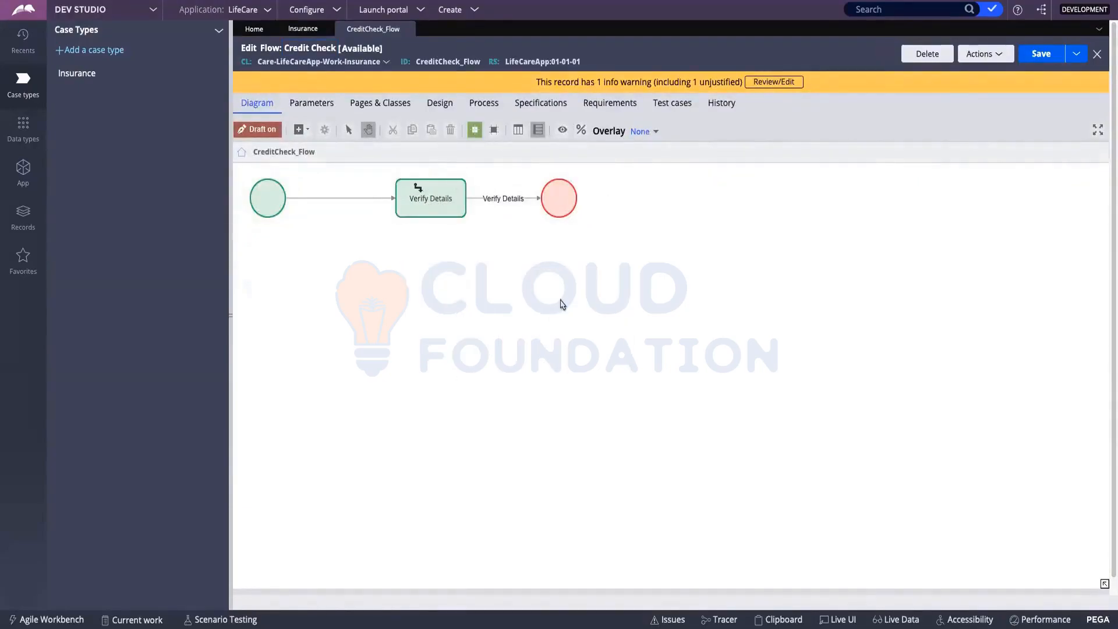
left_click(449, 293)
- Open the decision shape's properties and name it Credit Check Completed?
double_click(449, 293)
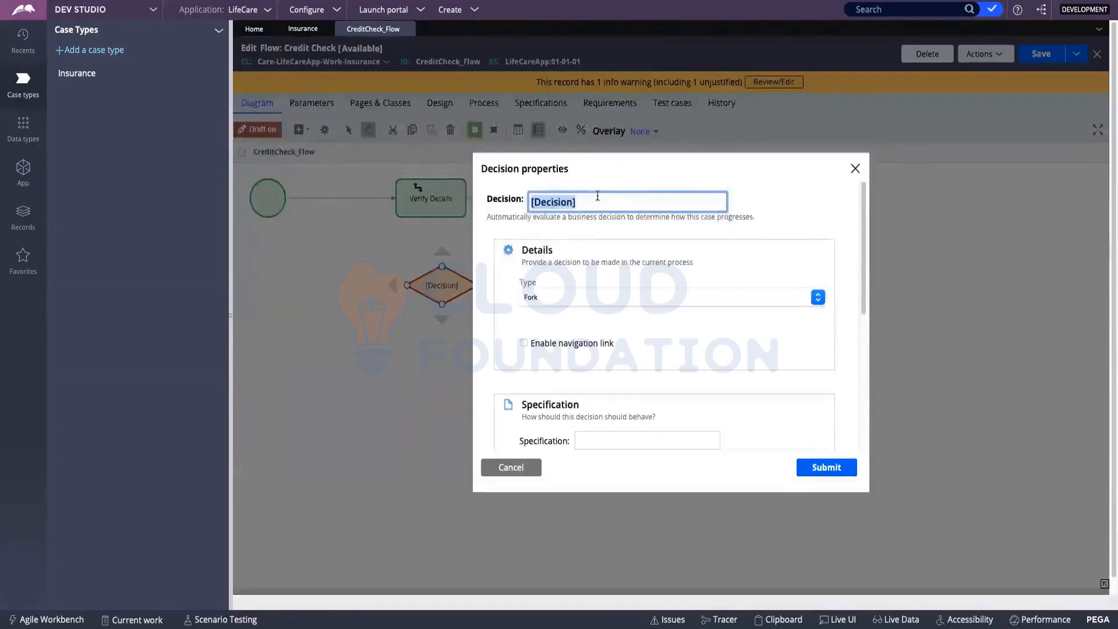
key("BackSpace")
type("C")
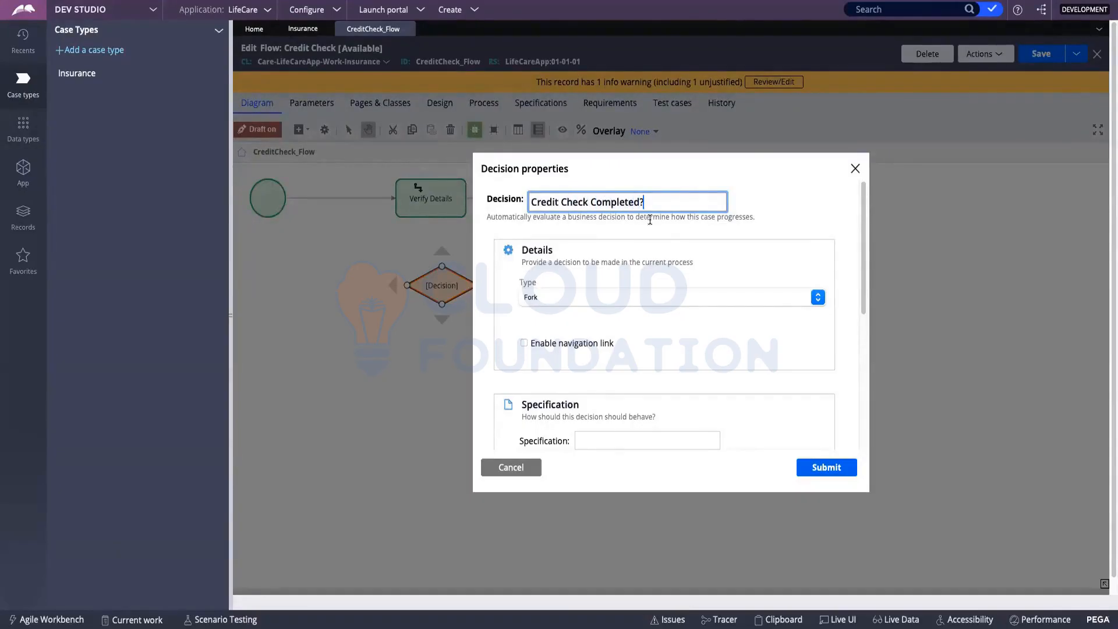
- Apply the decision's properties and reroute the Verify Details connector from the end shape to the Credit Check Completed? decision
left_click(810, 468)
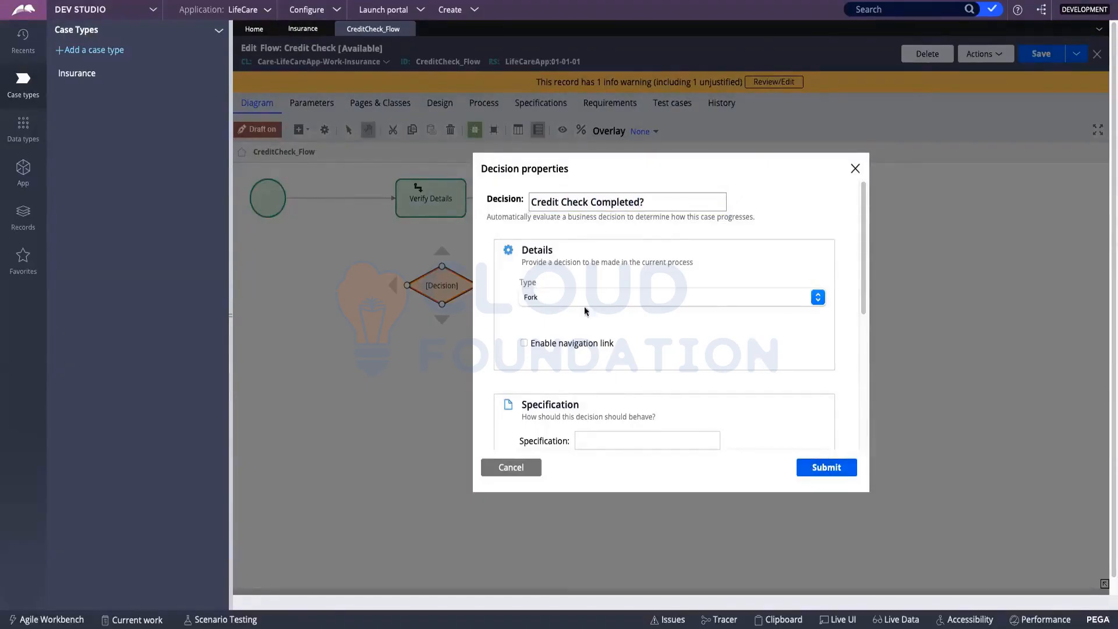
left_click(824, 467)
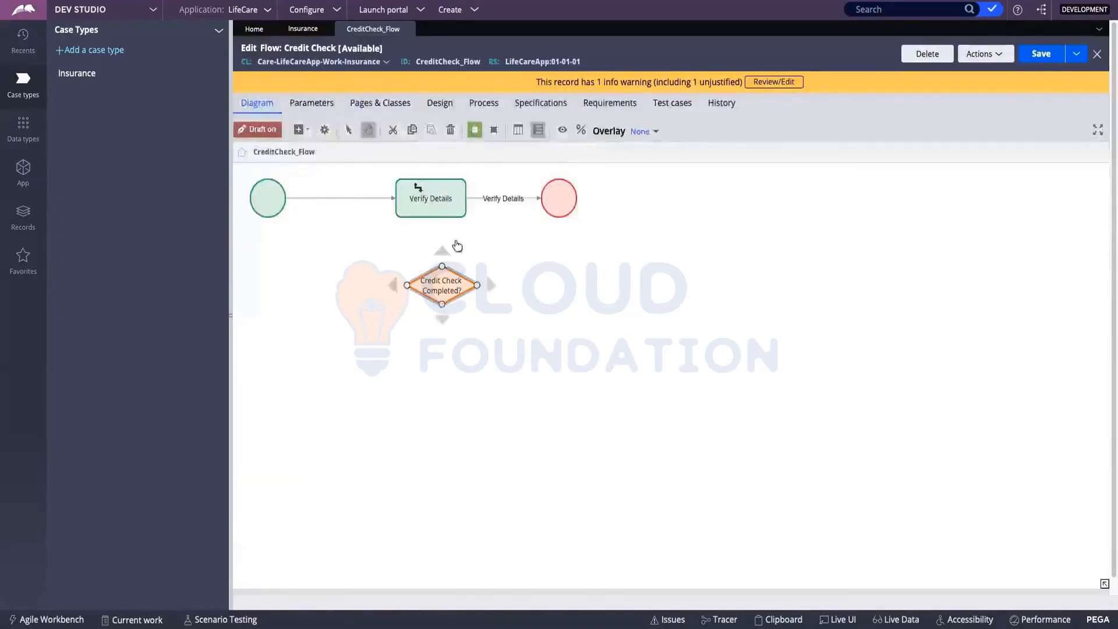
left_click(516, 199)
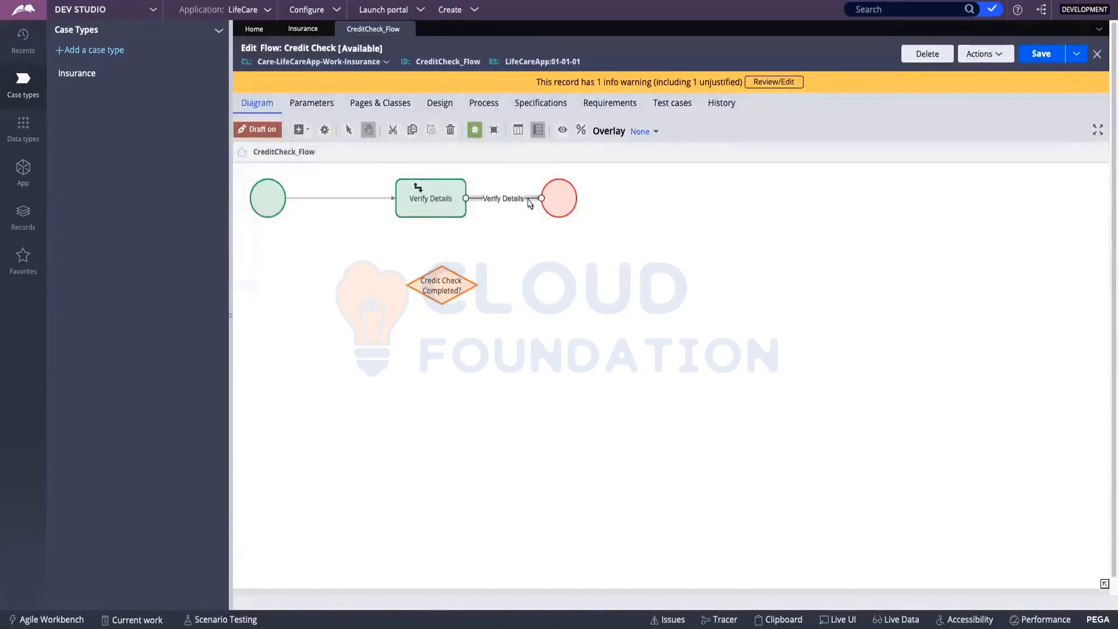
left_click_drag(542, 198, 442, 266)
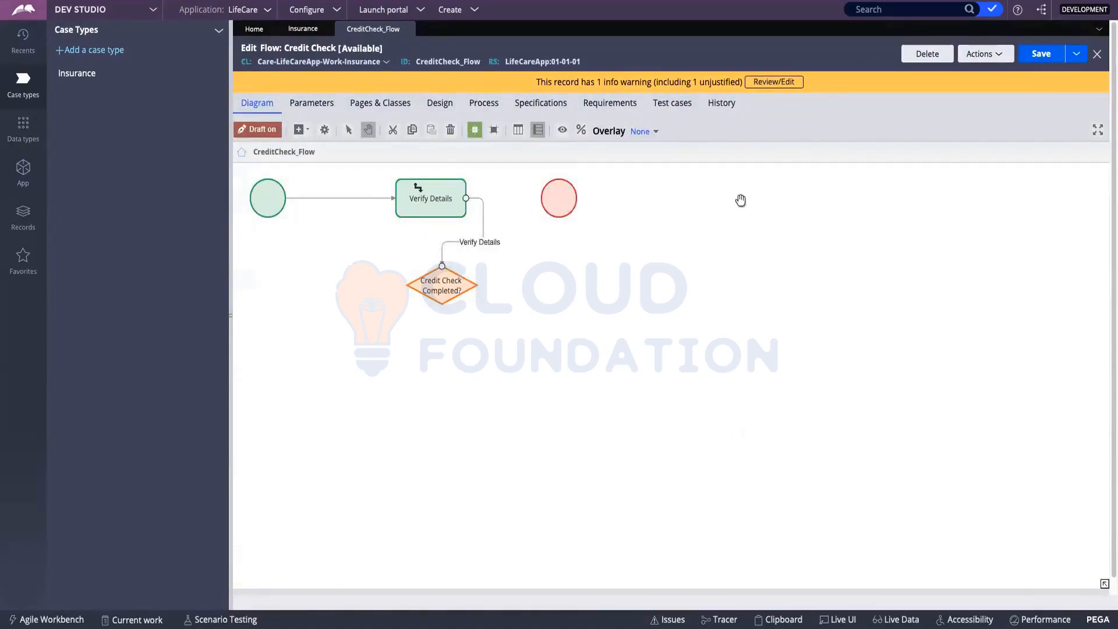
- Line up the decision between Verify Details and the end shape, and draw one connector to the end shape and an open-ended one downward
left_click_drag(562, 201, 723, 201)
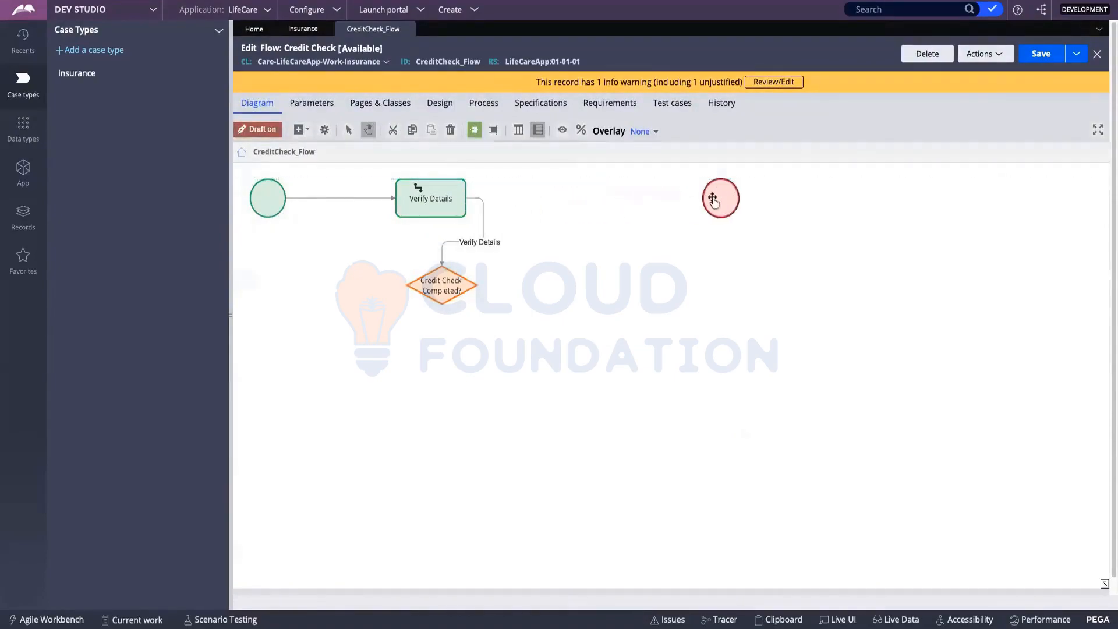
left_click_drag(432, 288, 572, 310)
left_click(573, 220)
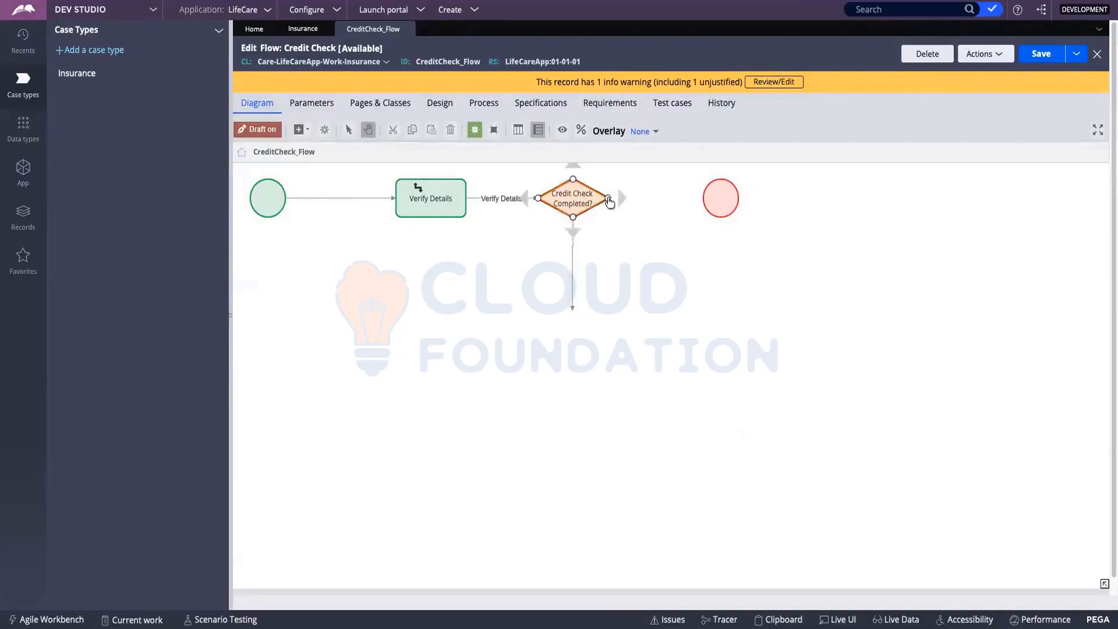
left_click_drag(608, 198, 707, 198)
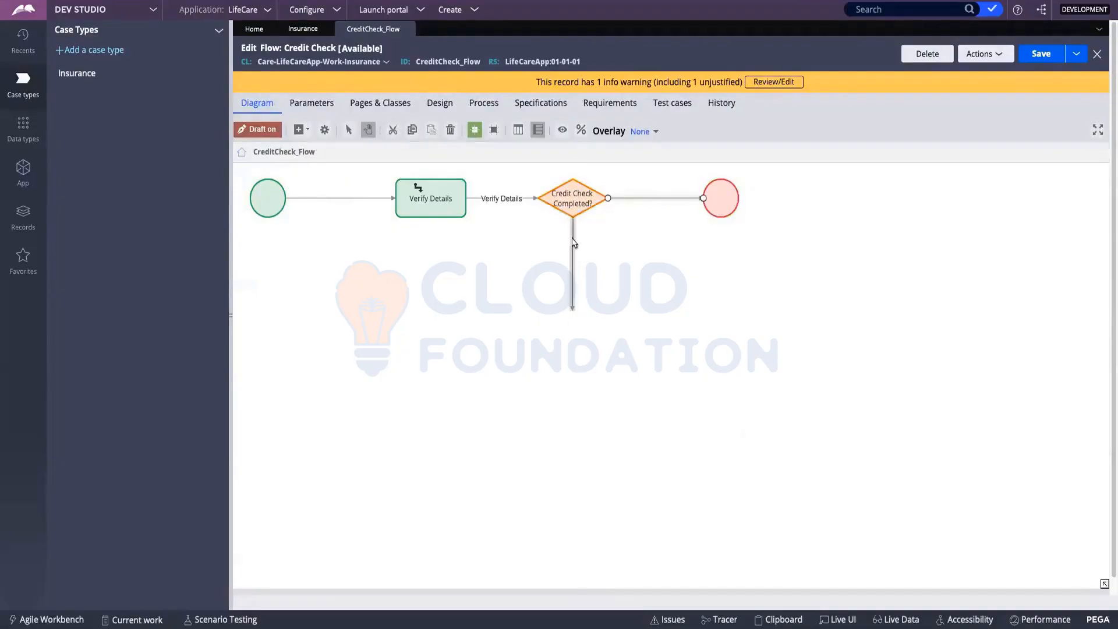
left_click(573, 309)
left_click_drag(575, 317, 575, 322)
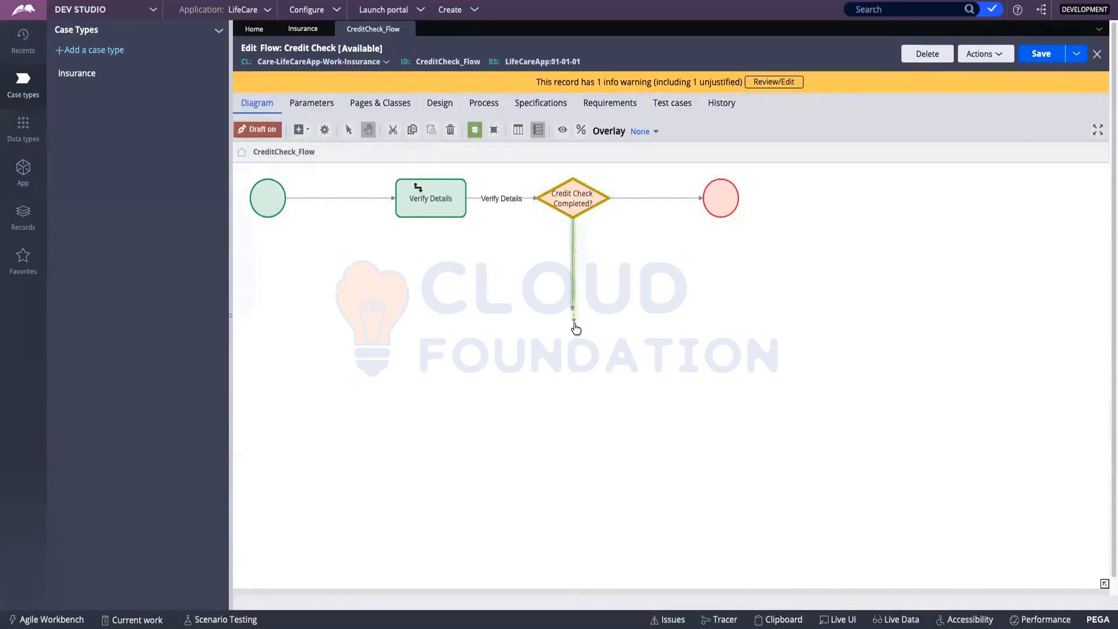
- Name the connector between the decision and the end shape Passed
left_click(638, 200)
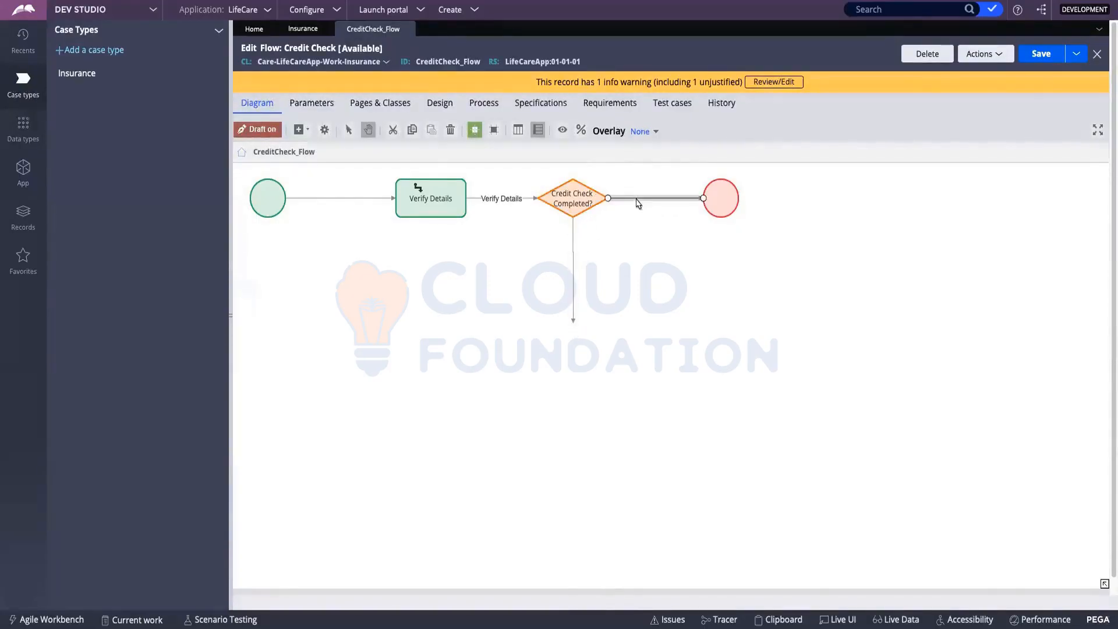
double_click(640, 200)
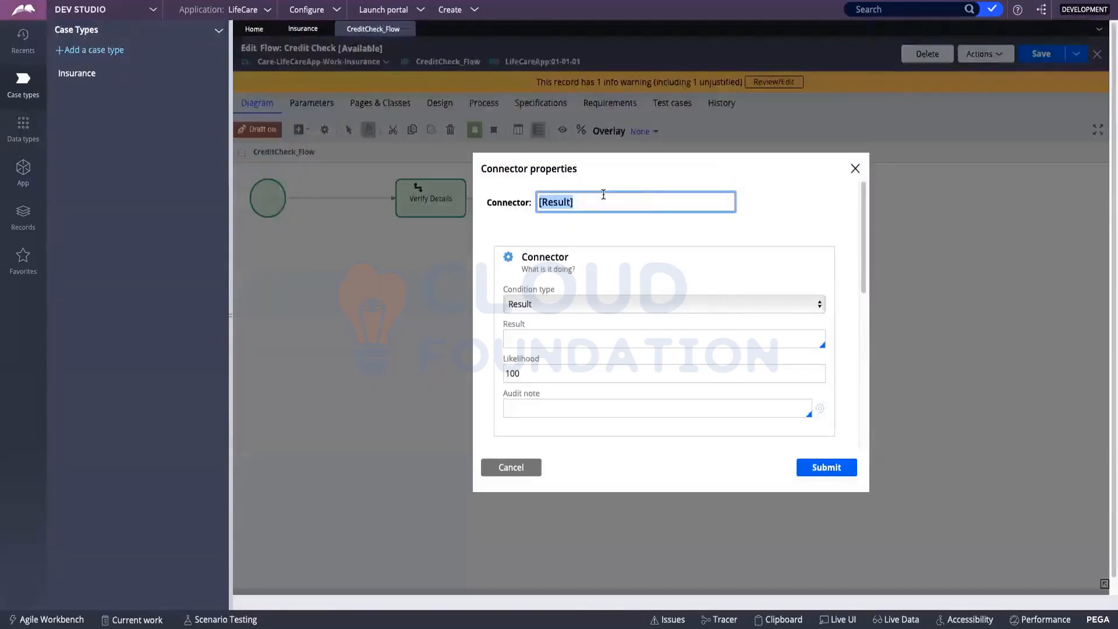
type("Con")
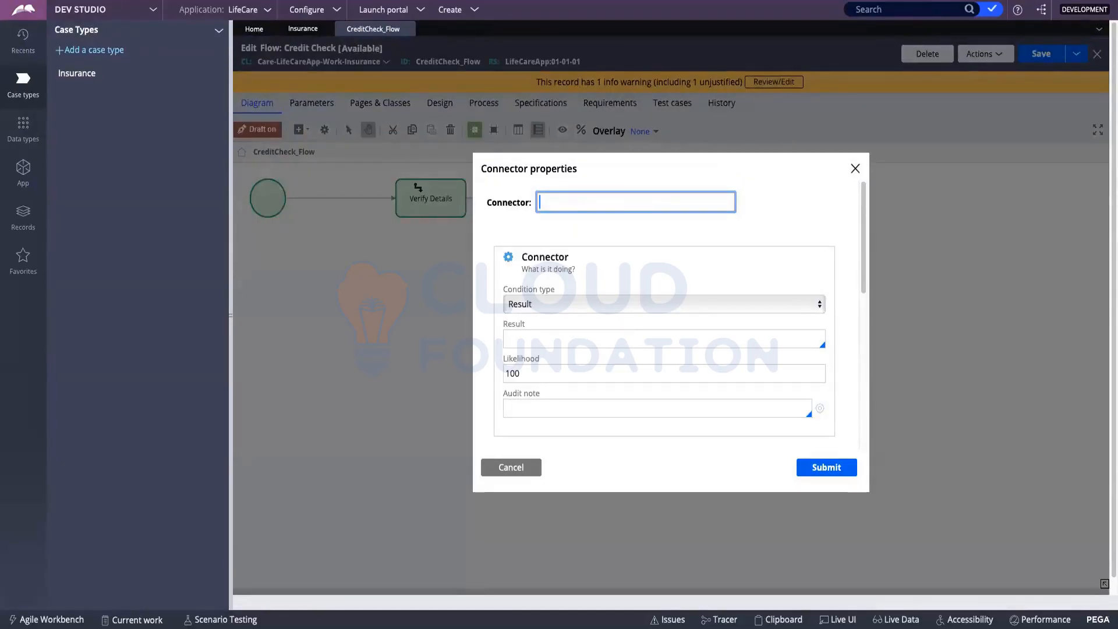
type("d")
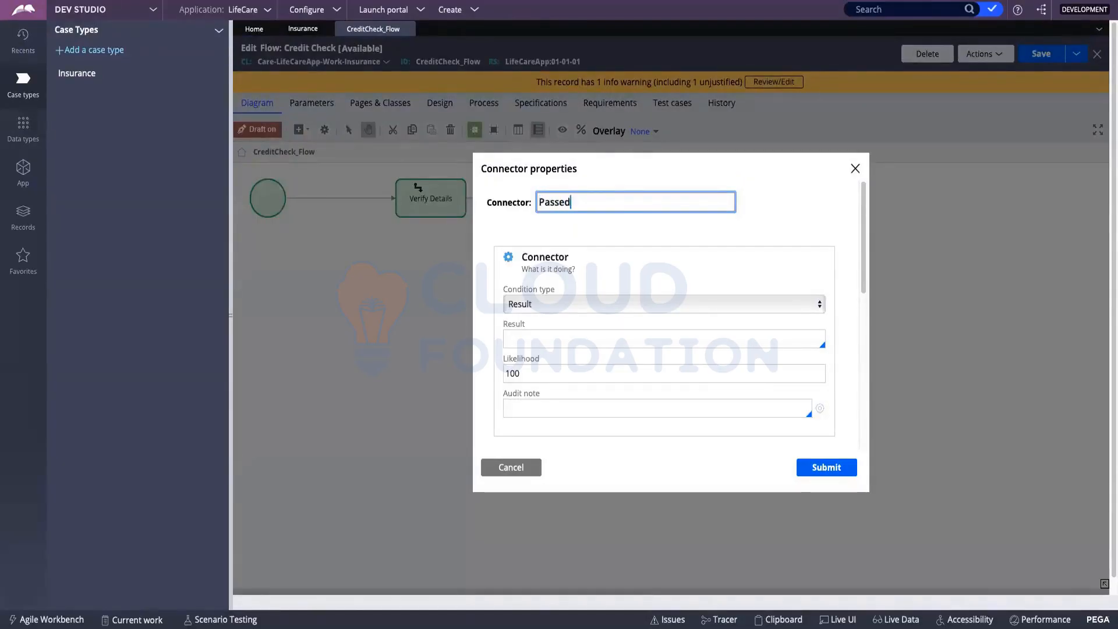
left_click(836, 473)
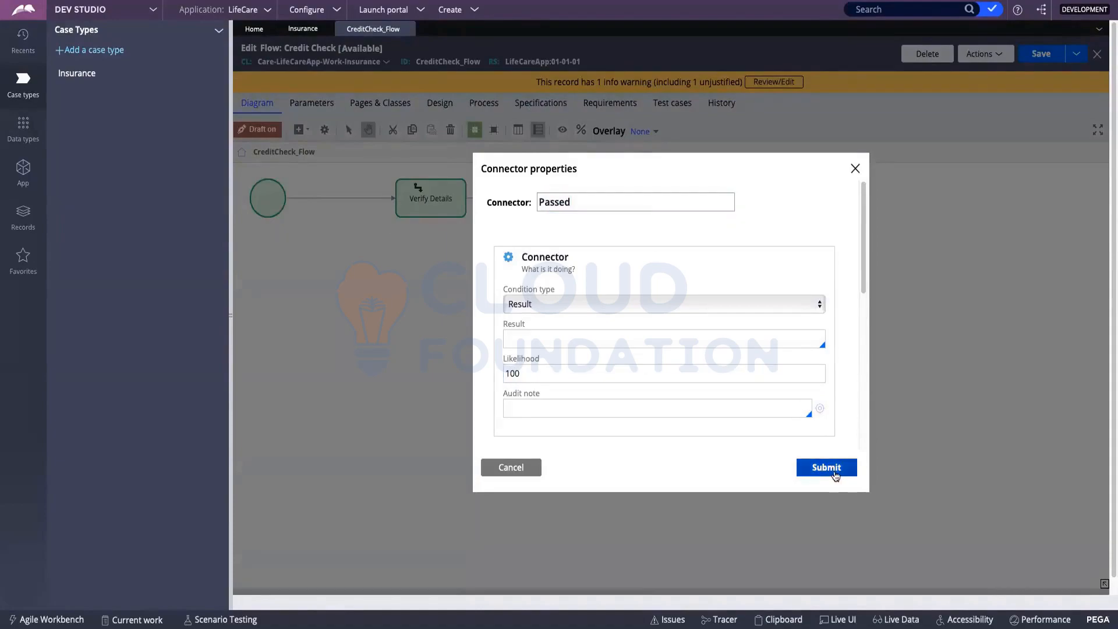
left_click(829, 472)
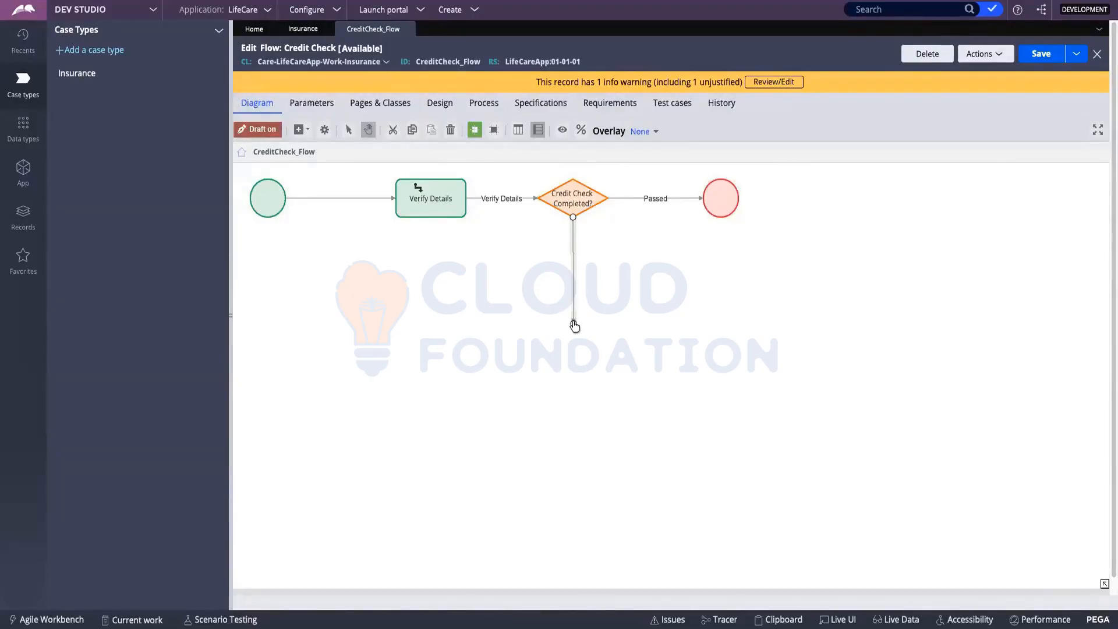
- Name the decision's open-ended downward connector Fail and shorten it
left_click(575, 276)
double_click(575, 220)
type("Fail")
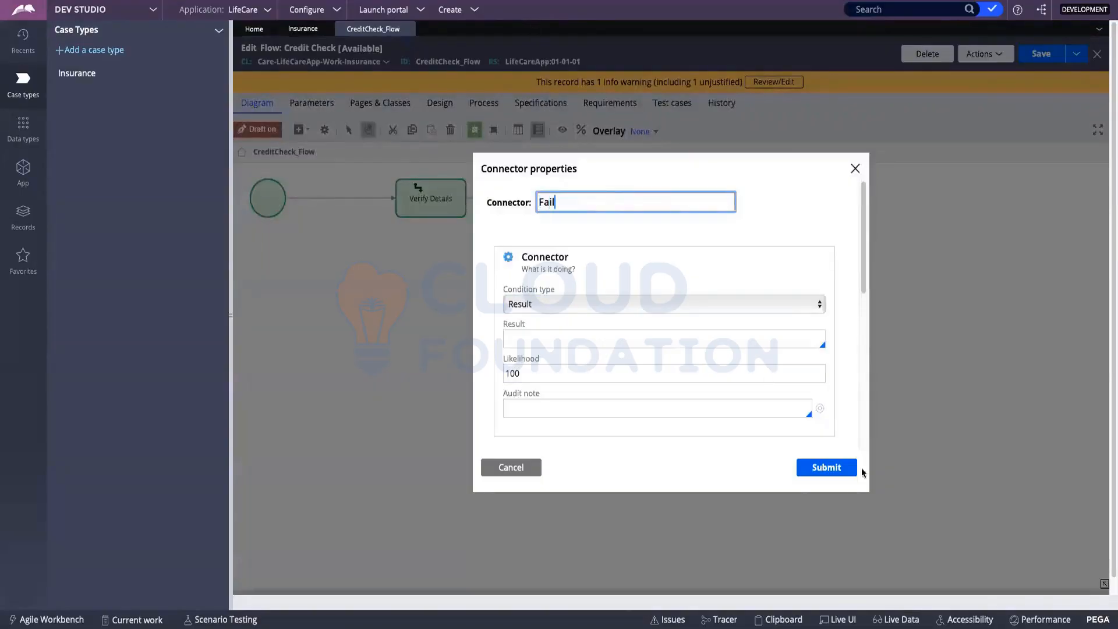
left_click(806, 466)
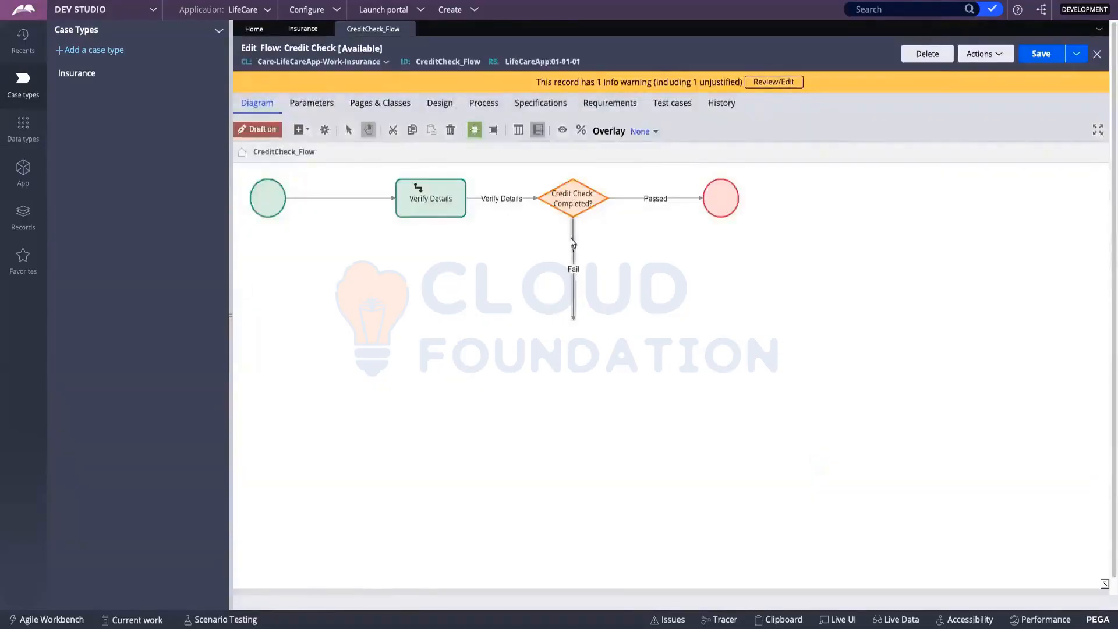
left_click(573, 316)
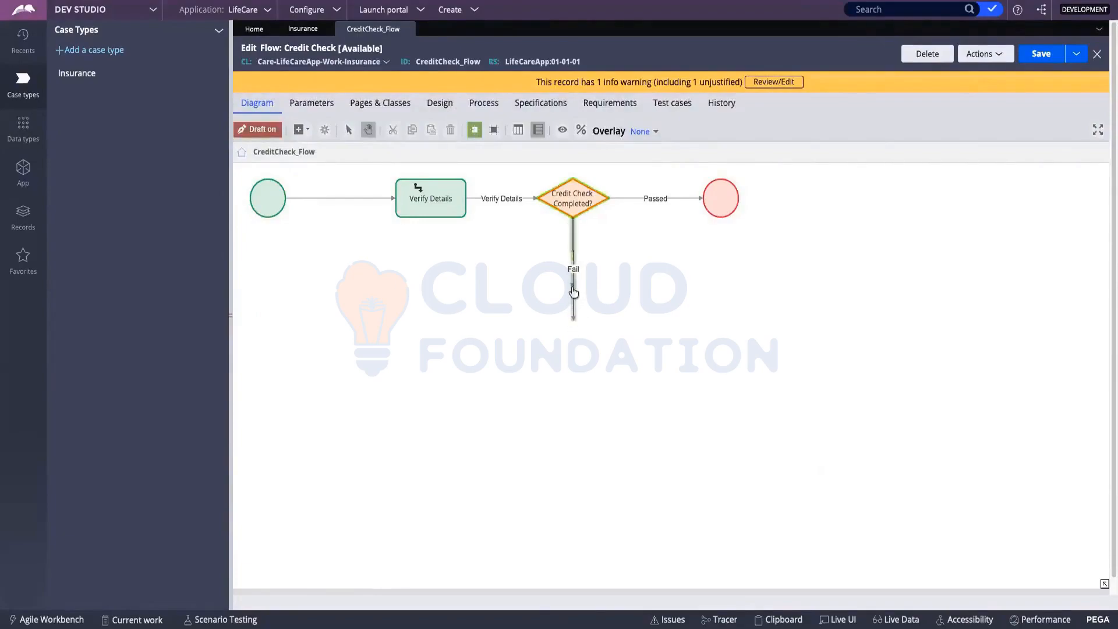
left_click_drag(574, 284, 574, 277)
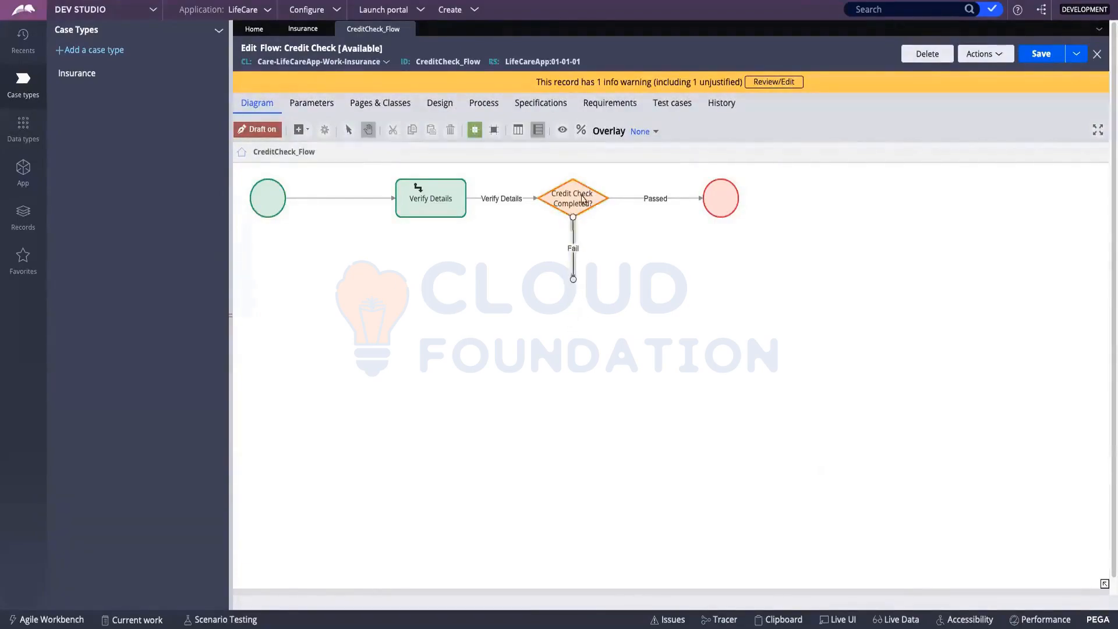
right_click(502, 334)
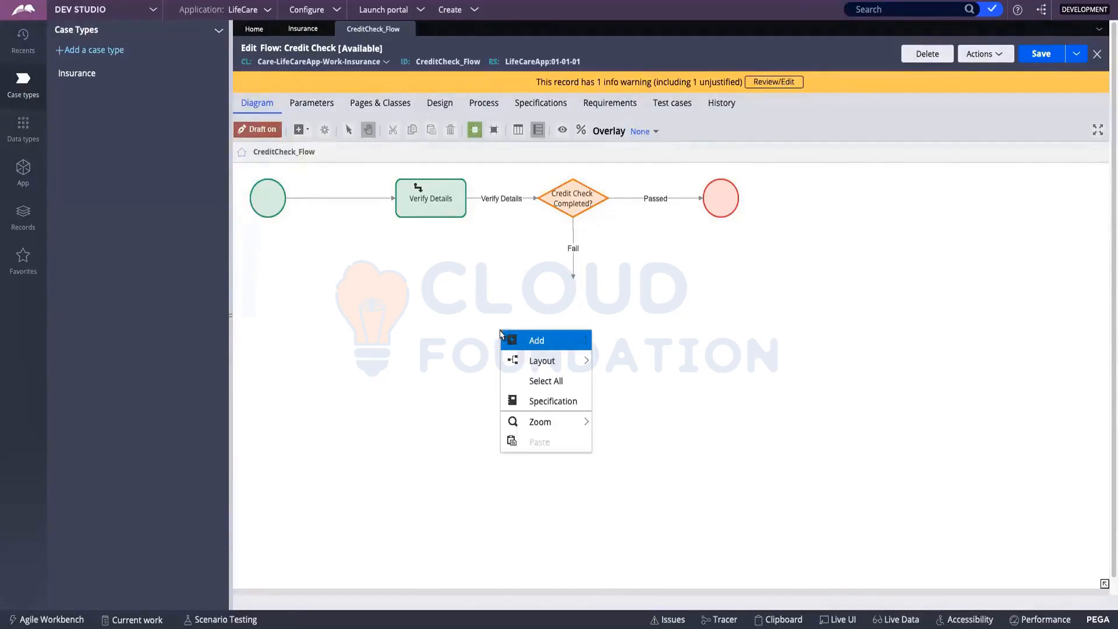
mouse_move(553, 336)
left_click(645, 336)
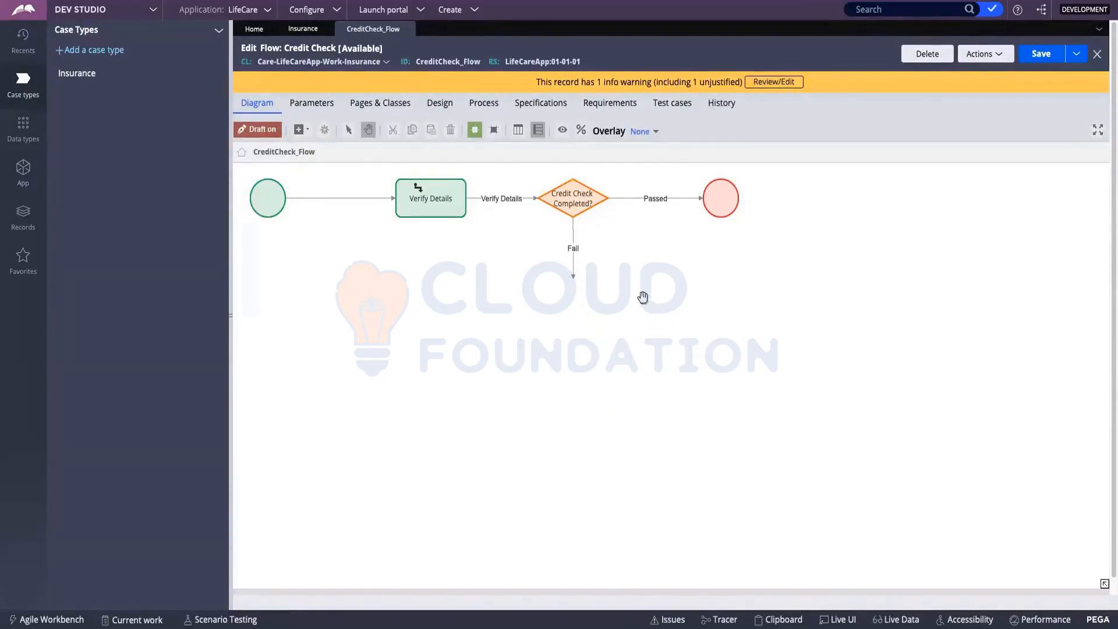
left_click(575, 278)
left_click(430, 192)
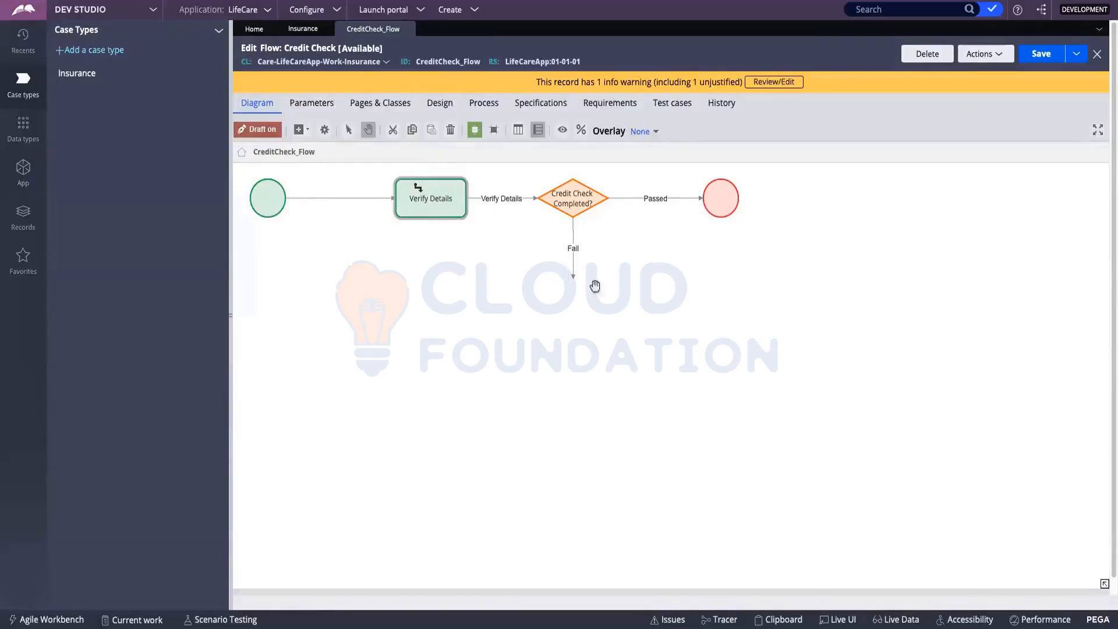
- Add a Change to a stage automation below the decision and attach the Fail connector to it
right_click(576, 319)
mouse_move(606, 329)
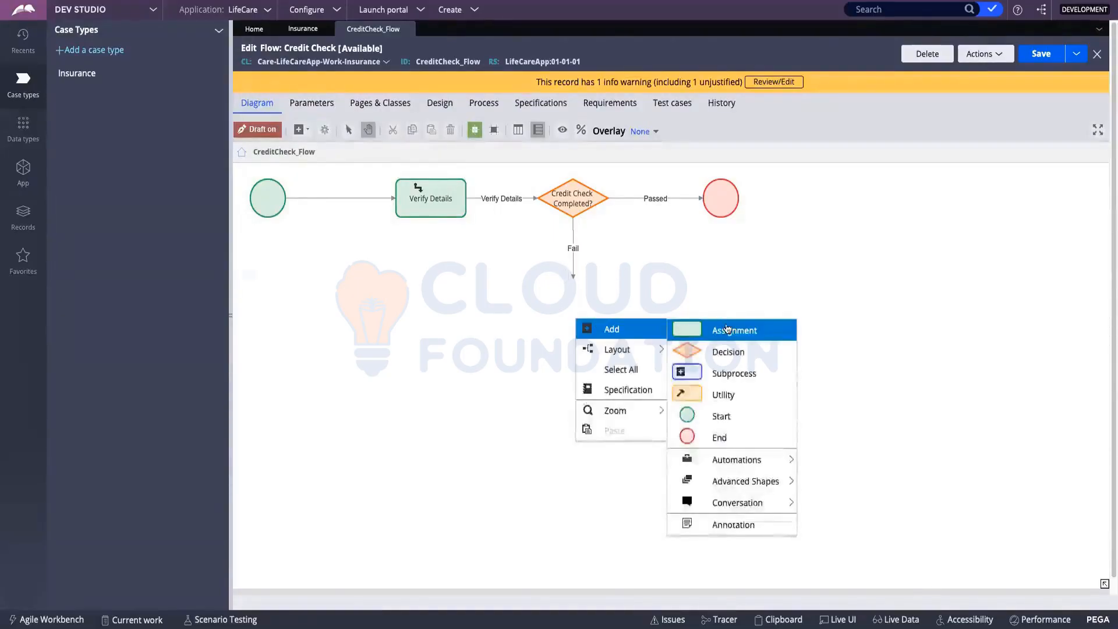
mouse_move(722, 459)
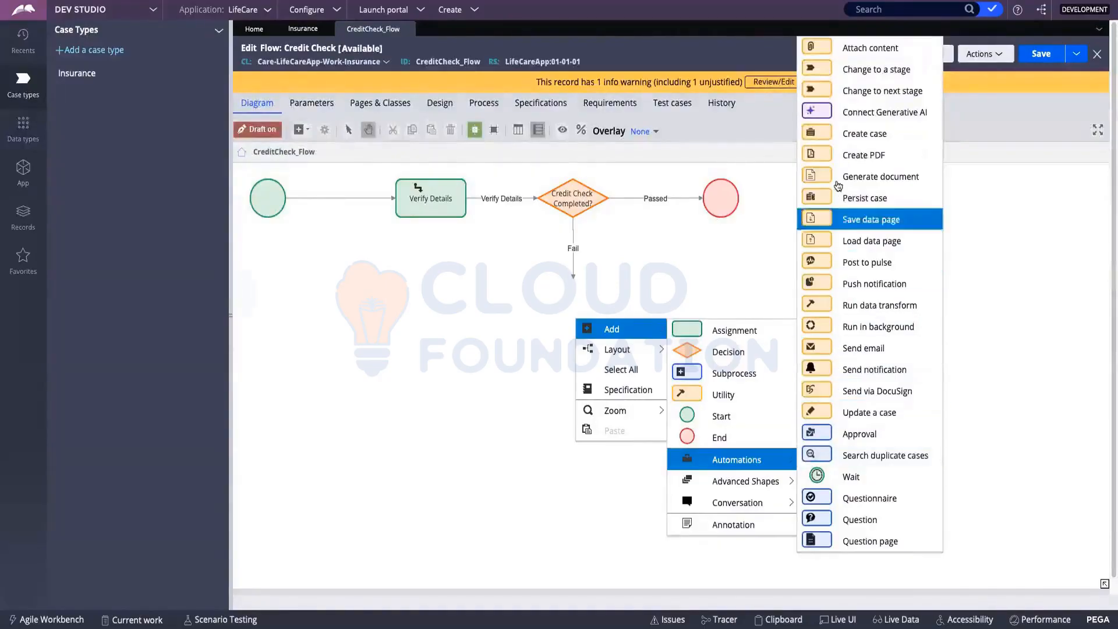
left_click(854, 88)
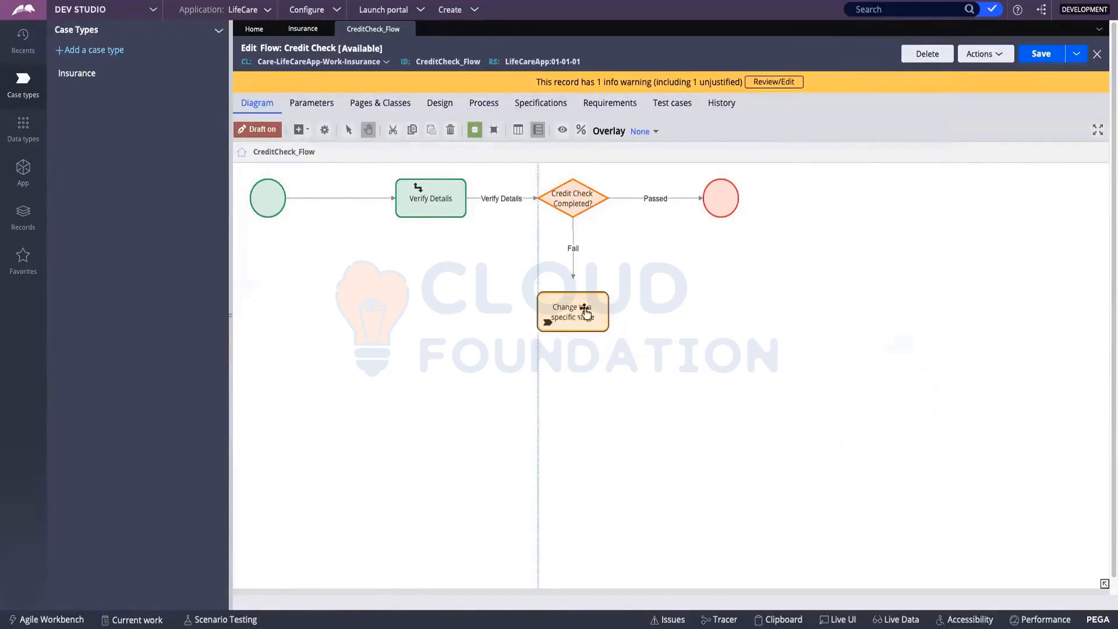
left_click(560, 304)
left_click_drag(578, 284, 578, 311)
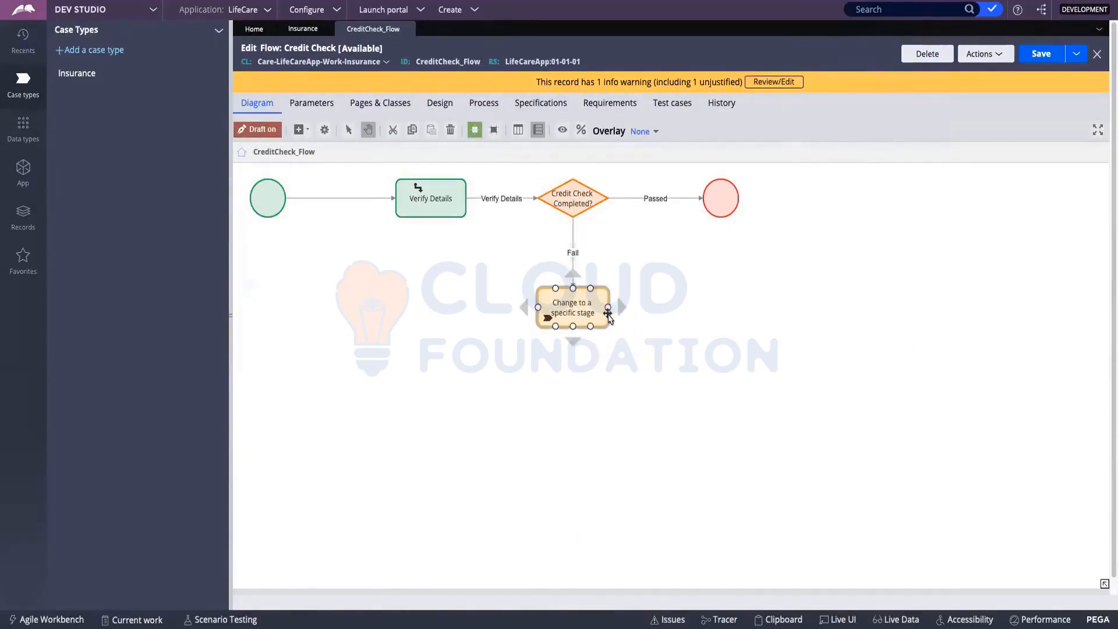
- Submit the Change to a specific stage shape with Credit Check as its stage and save the flow
double_click(559, 313)
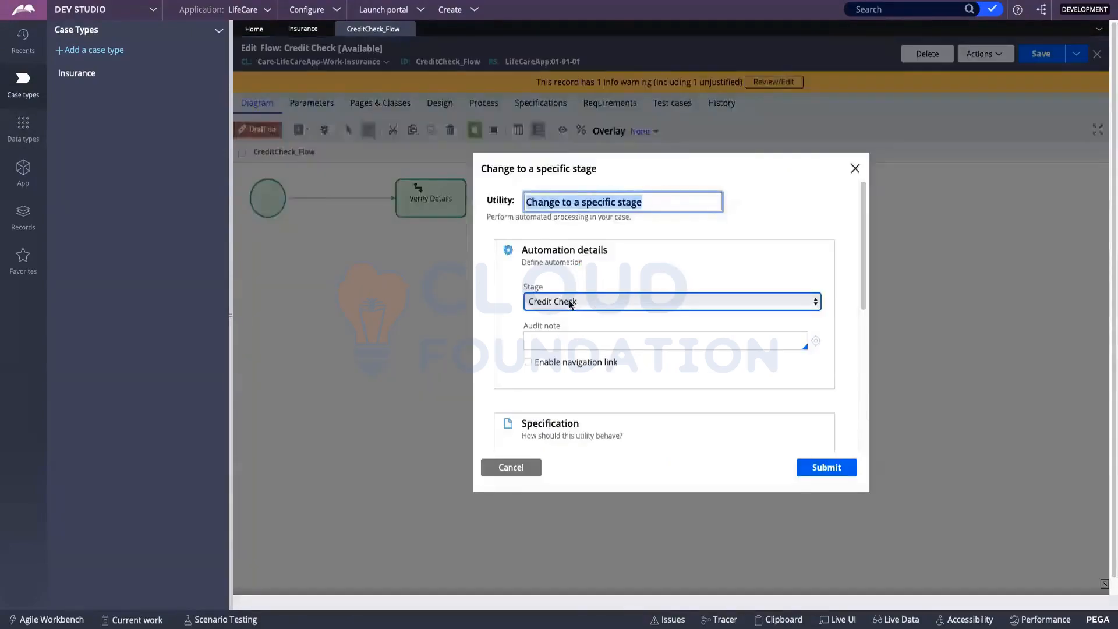
left_click(570, 301)
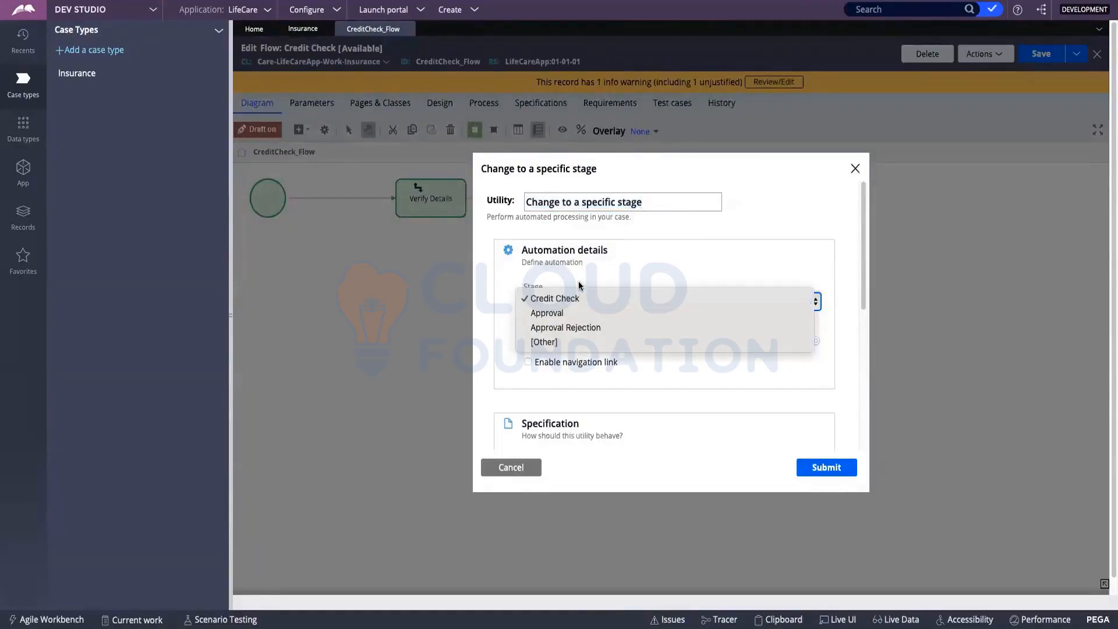
left_click(580, 286)
left_click(835, 468)
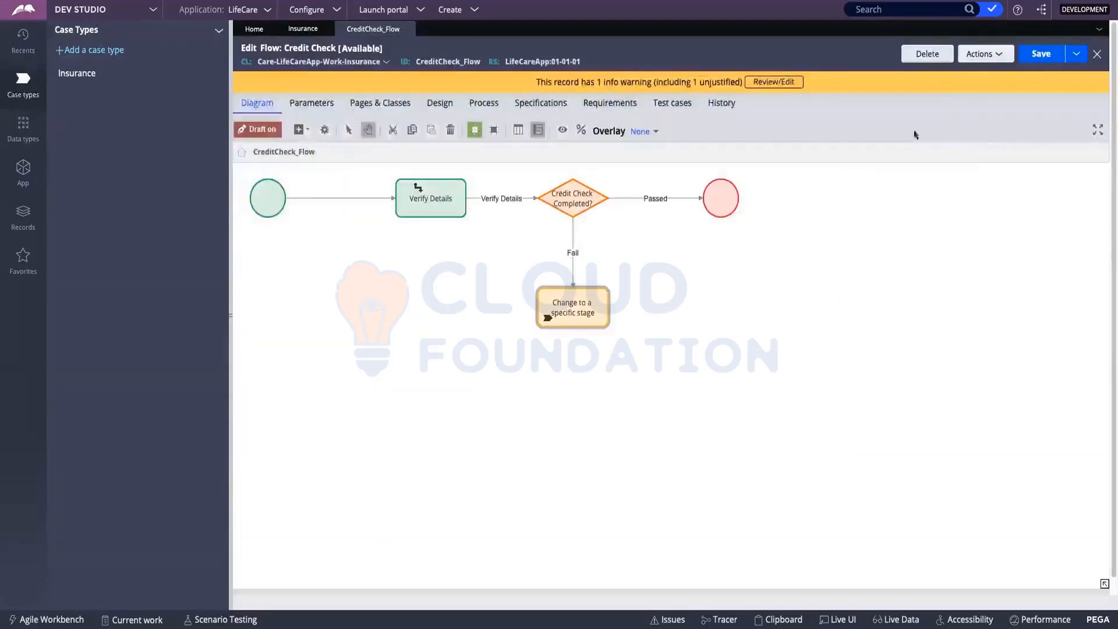
left_click(1041, 54)
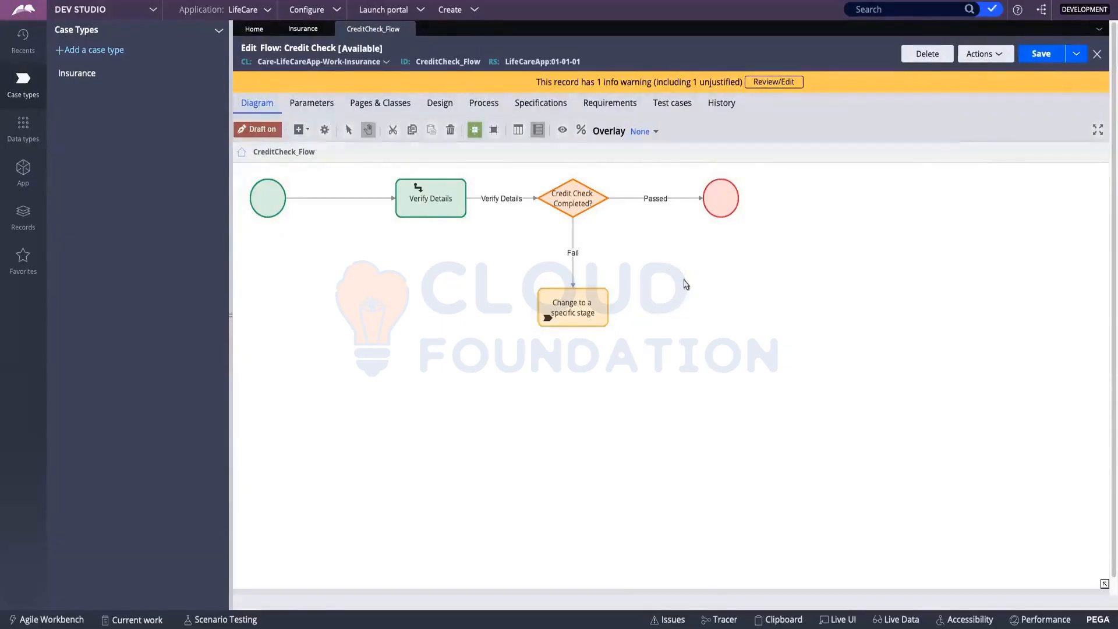
- Examine the automation shapes that can be added to the Credit Check flow, from Attach content to Question page
right_click(685, 282)
mouse_move(720, 296)
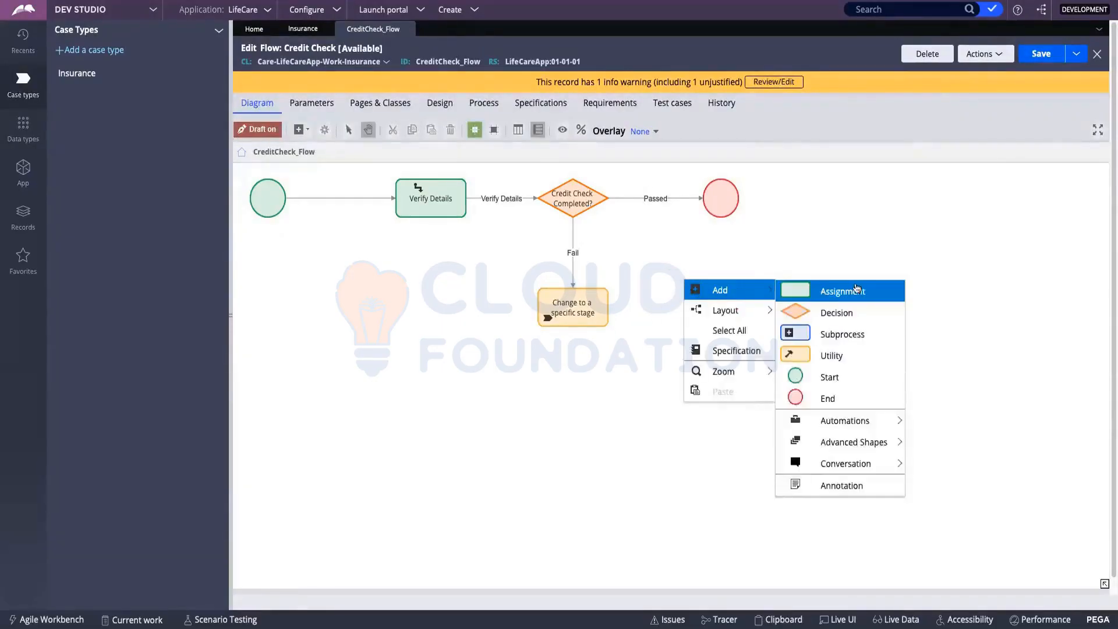
mouse_move(845, 421)
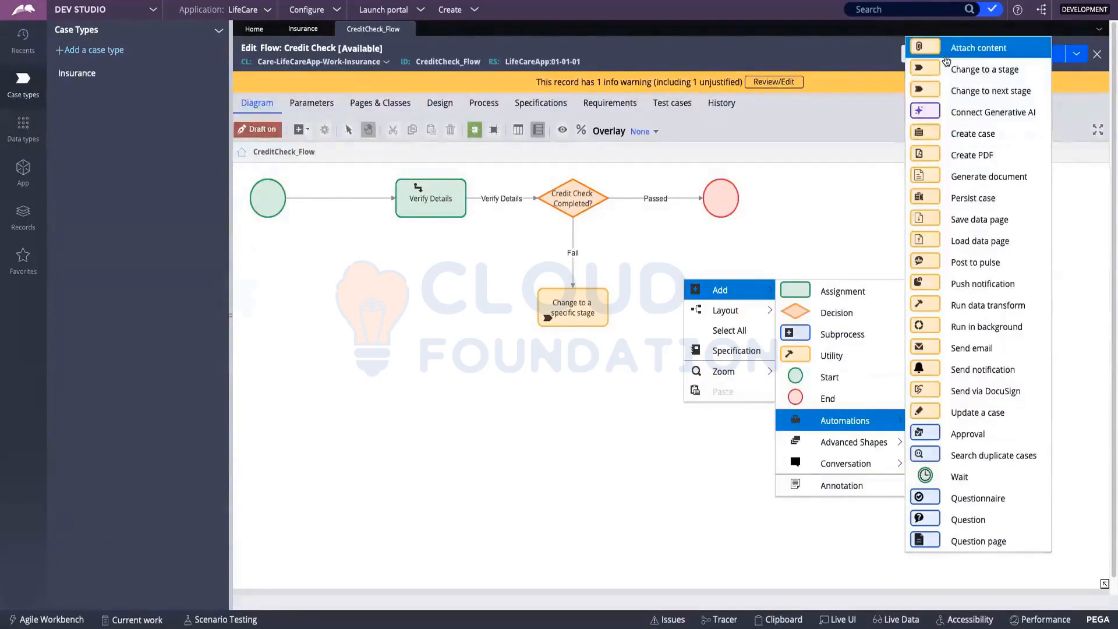
left_click(940, 113)
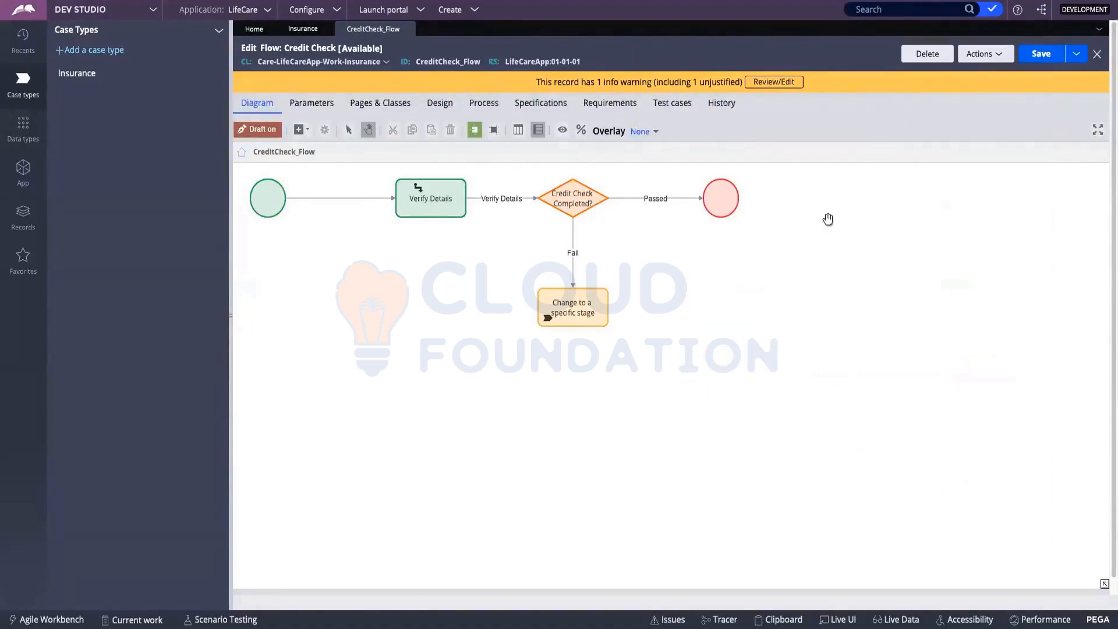
right_click(705, 276)
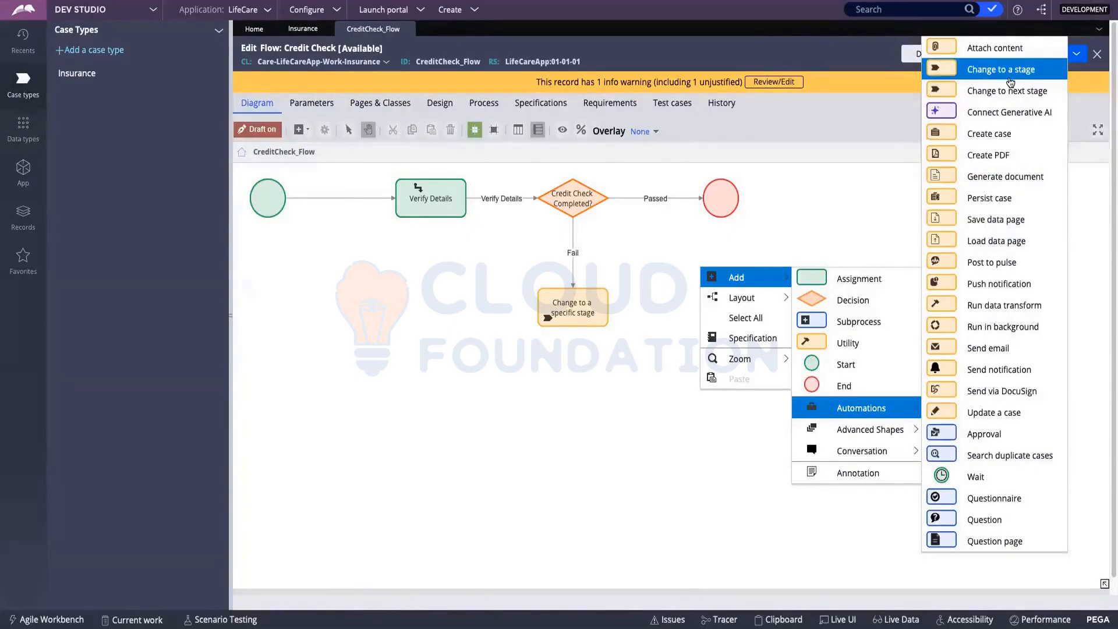
left_click(1011, 154)
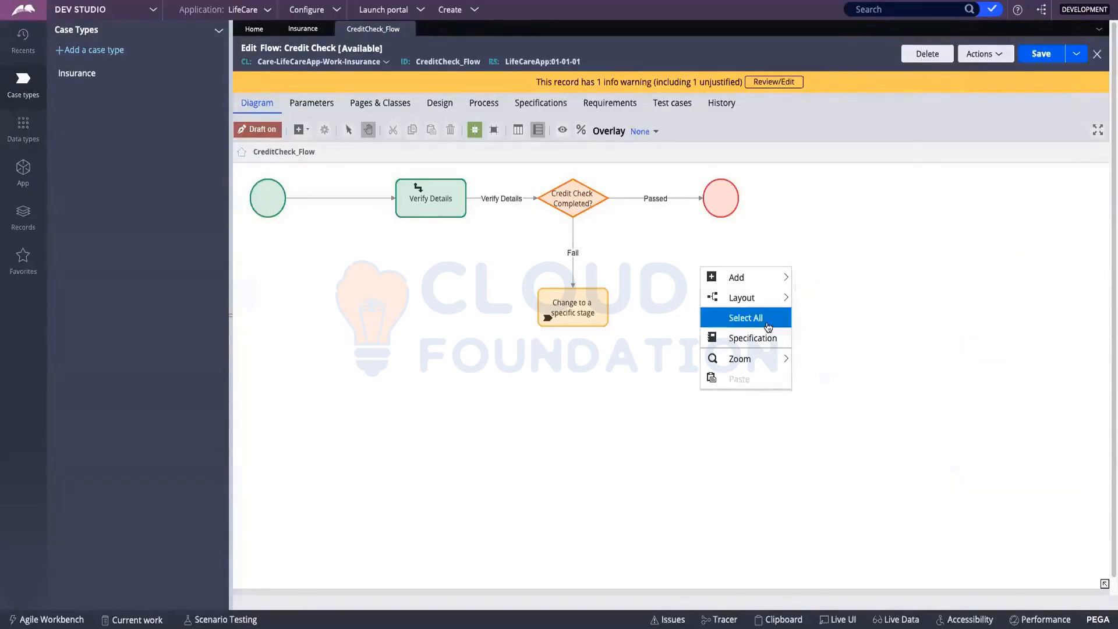
mouse_move(767, 283)
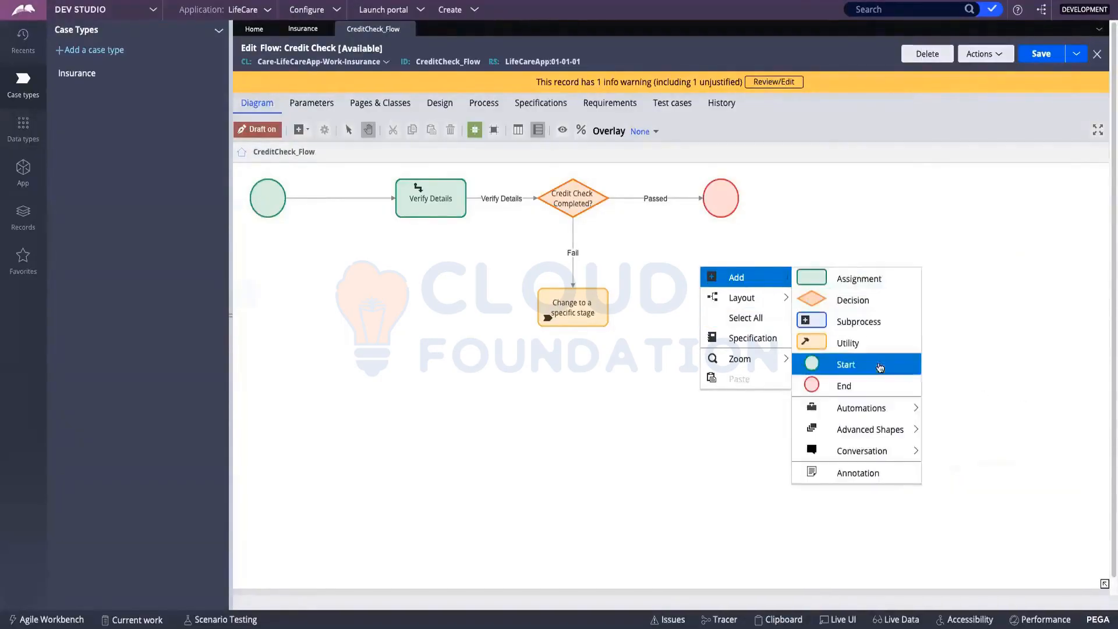
mouse_move(879, 408)
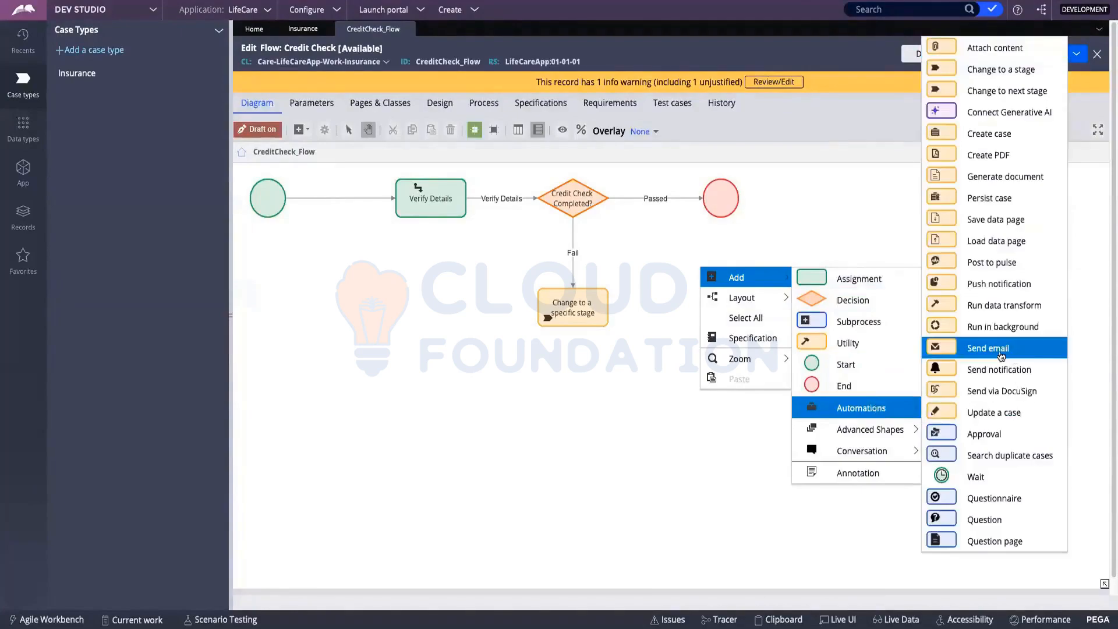